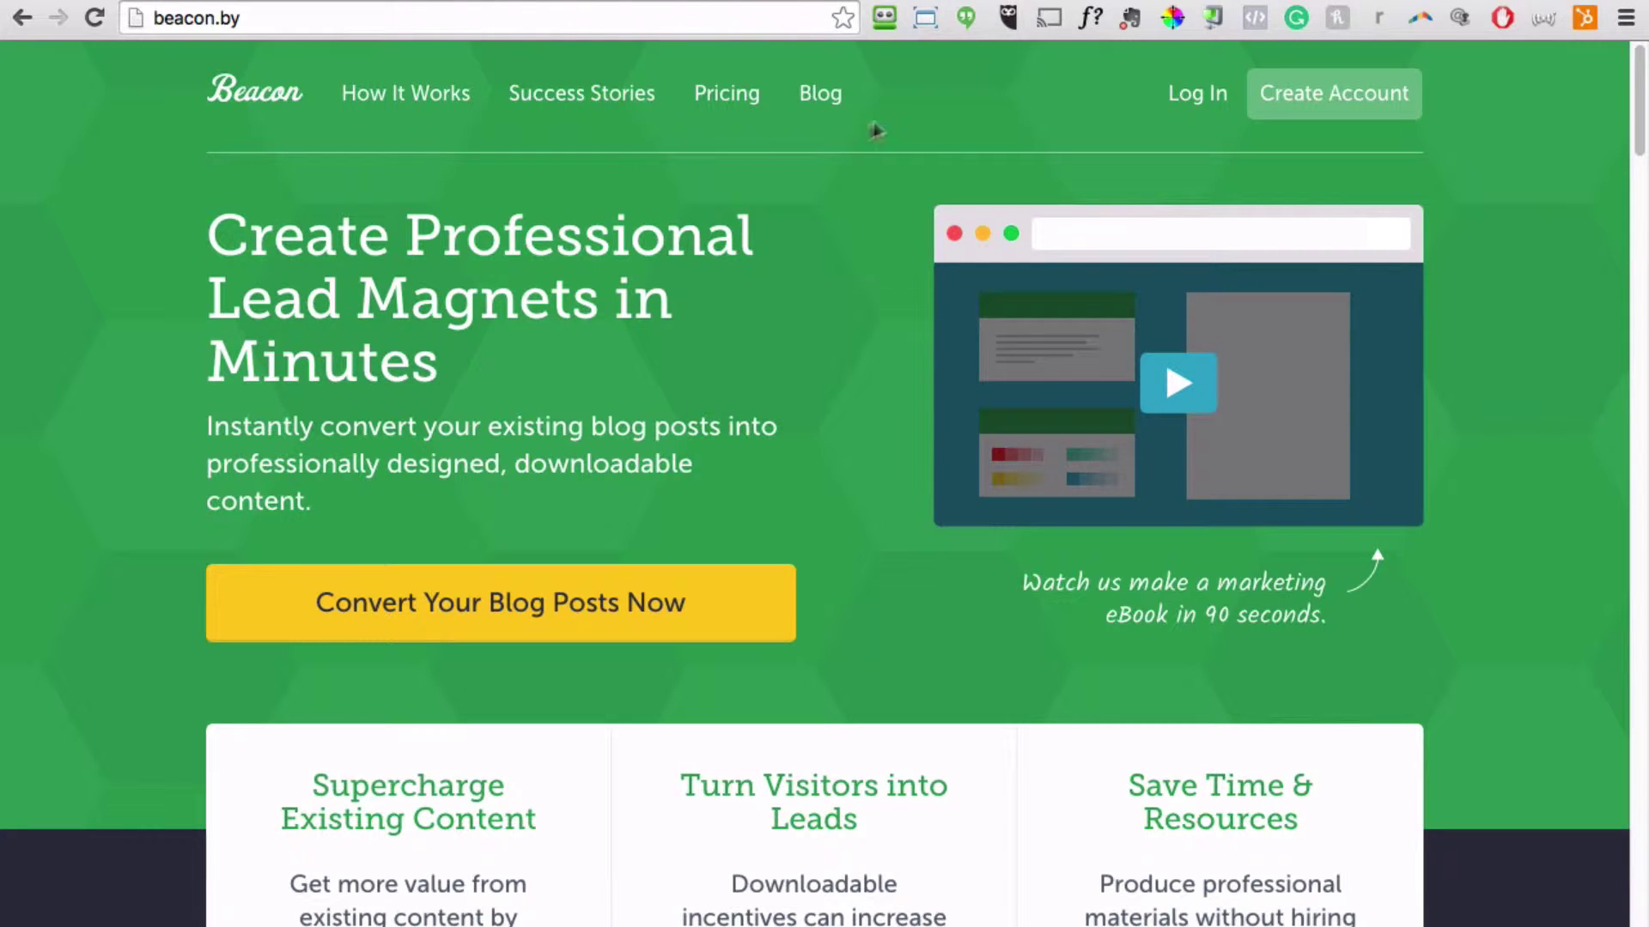
Open the pricing page and review the features of the Free, Capped, Unlimited and Agency plans.
{"action": "left_click", "coordinate": [704, 122]}
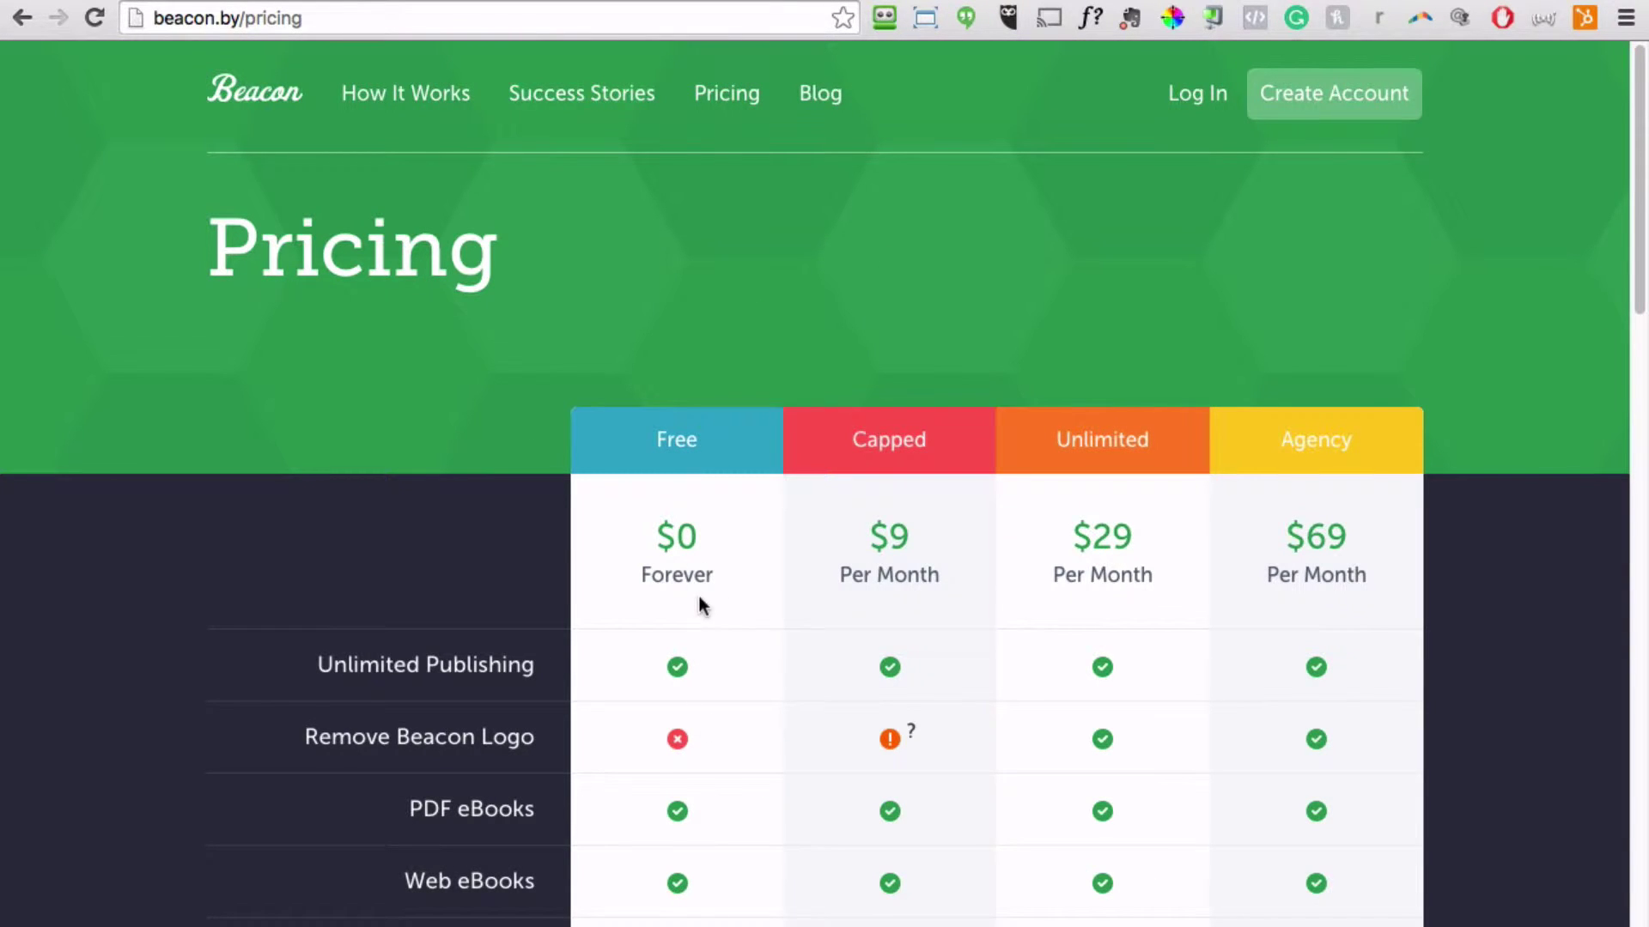
{"action": "scroll", "coordinate": [717, 678], "scroll_direction": "down", "scroll_amount": 2}
{"action": "scroll", "coordinate": [673, 592], "scroll_direction": "down", "scroll_amount": 2}
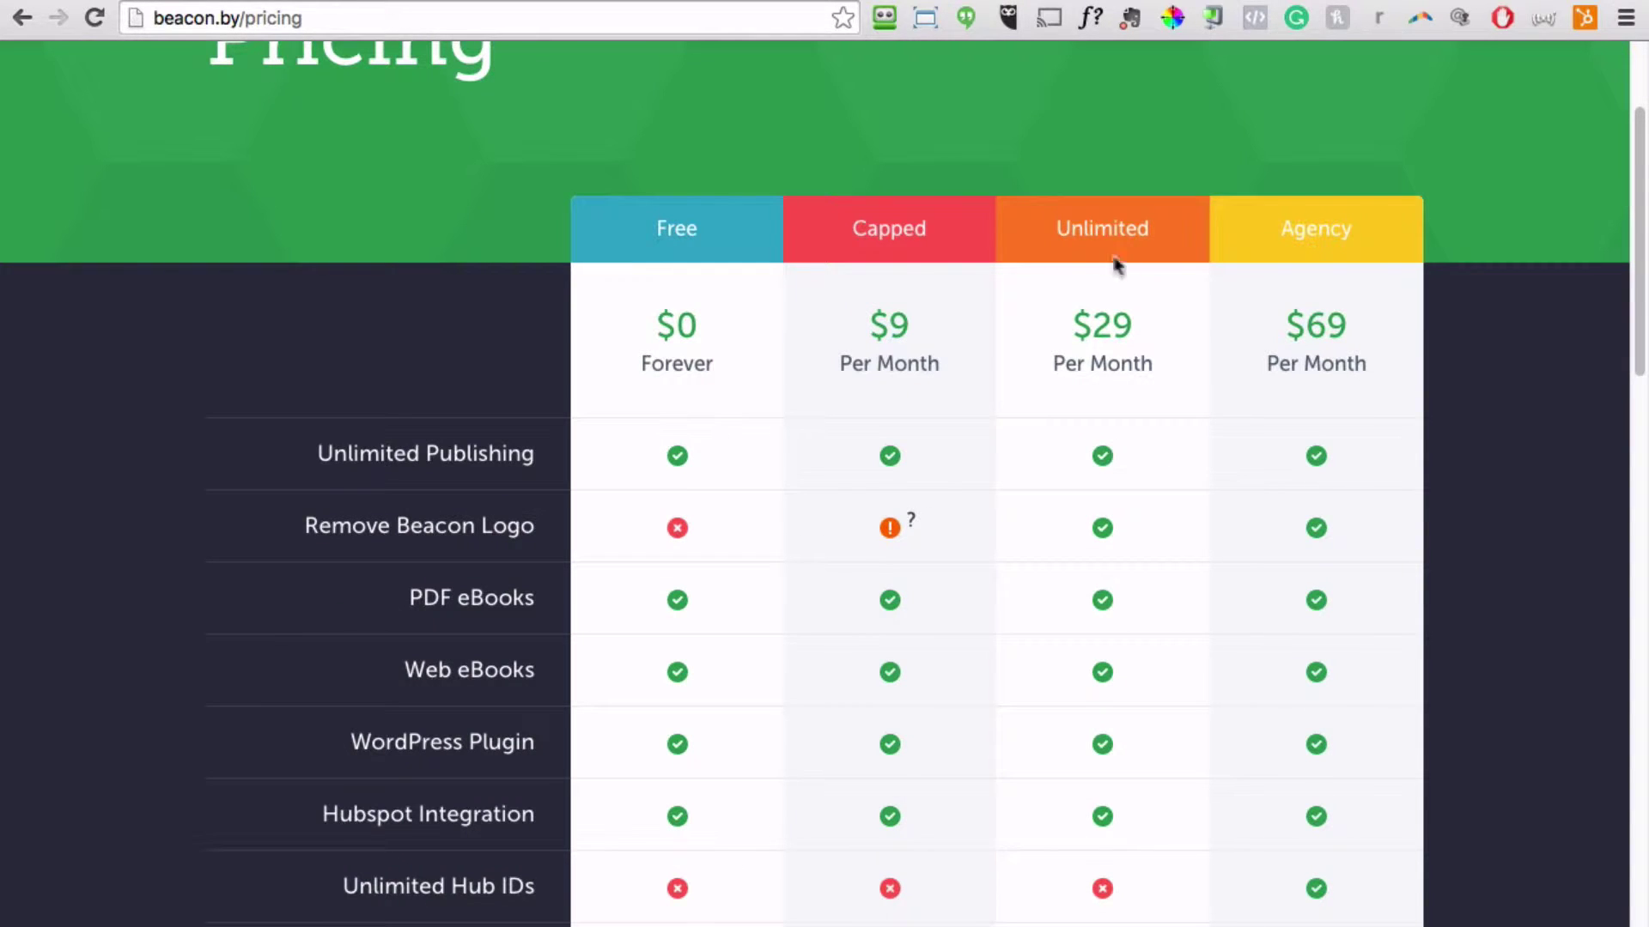
{"action": "scroll", "coordinate": [732, 581], "scroll_direction": "up", "scroll_amount": 3}
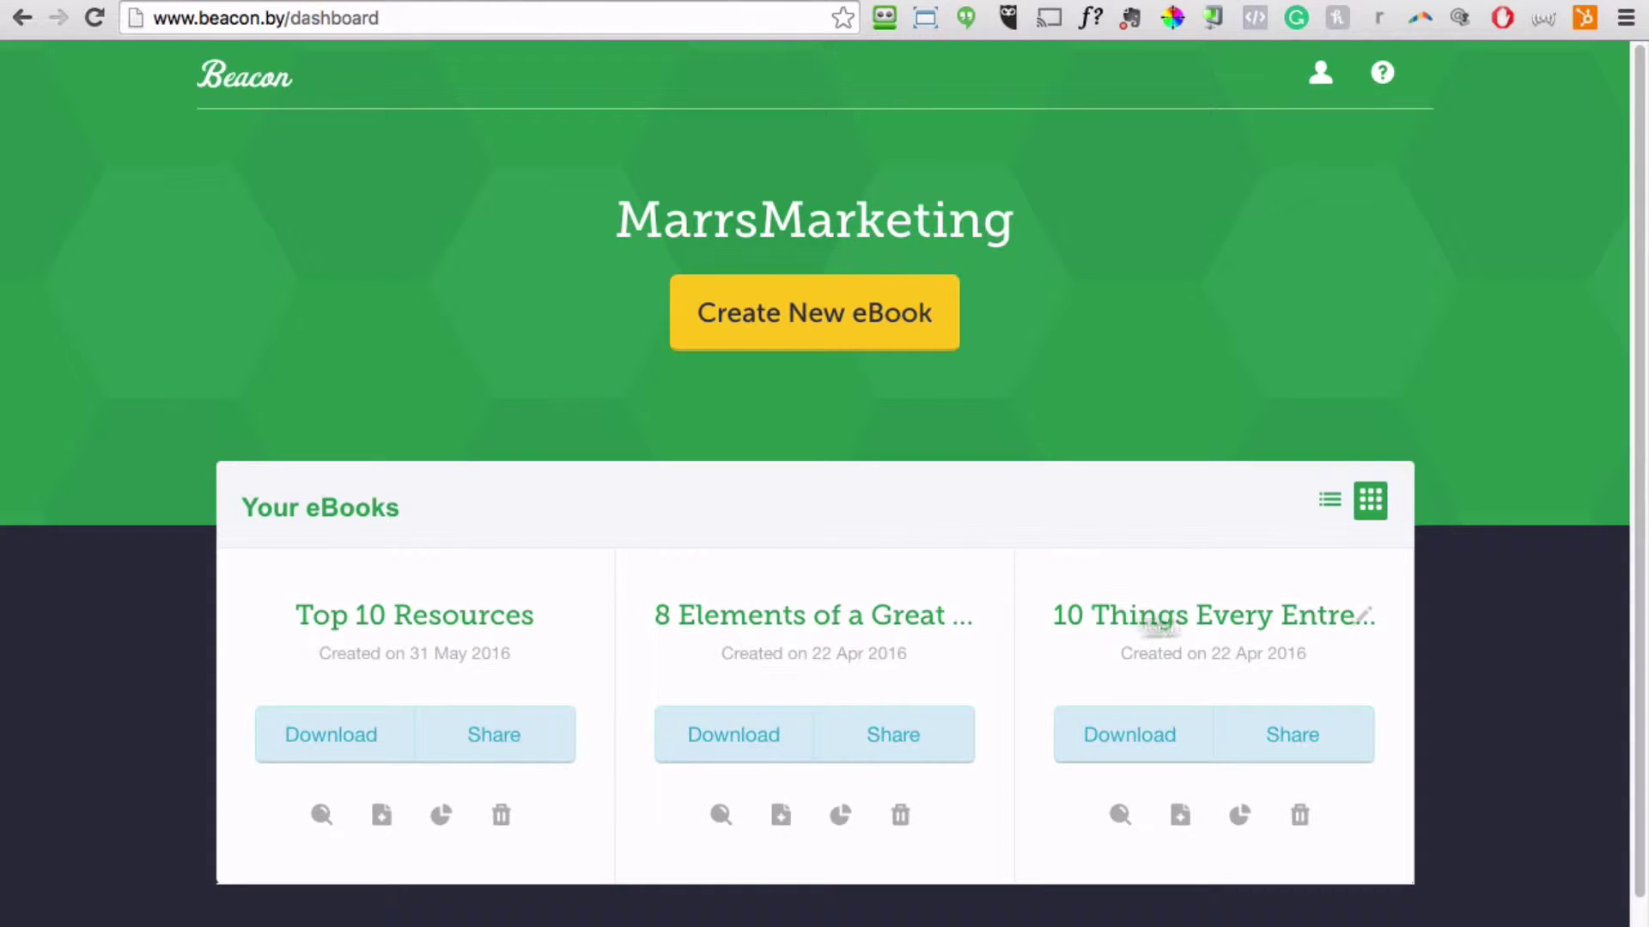
Open the Top 10 Resources eBook for editing and bring up its list of pages.
{"action": "scroll", "coordinate": [1174, 417], "scroll_direction": "down", "scroll_amount": 2}
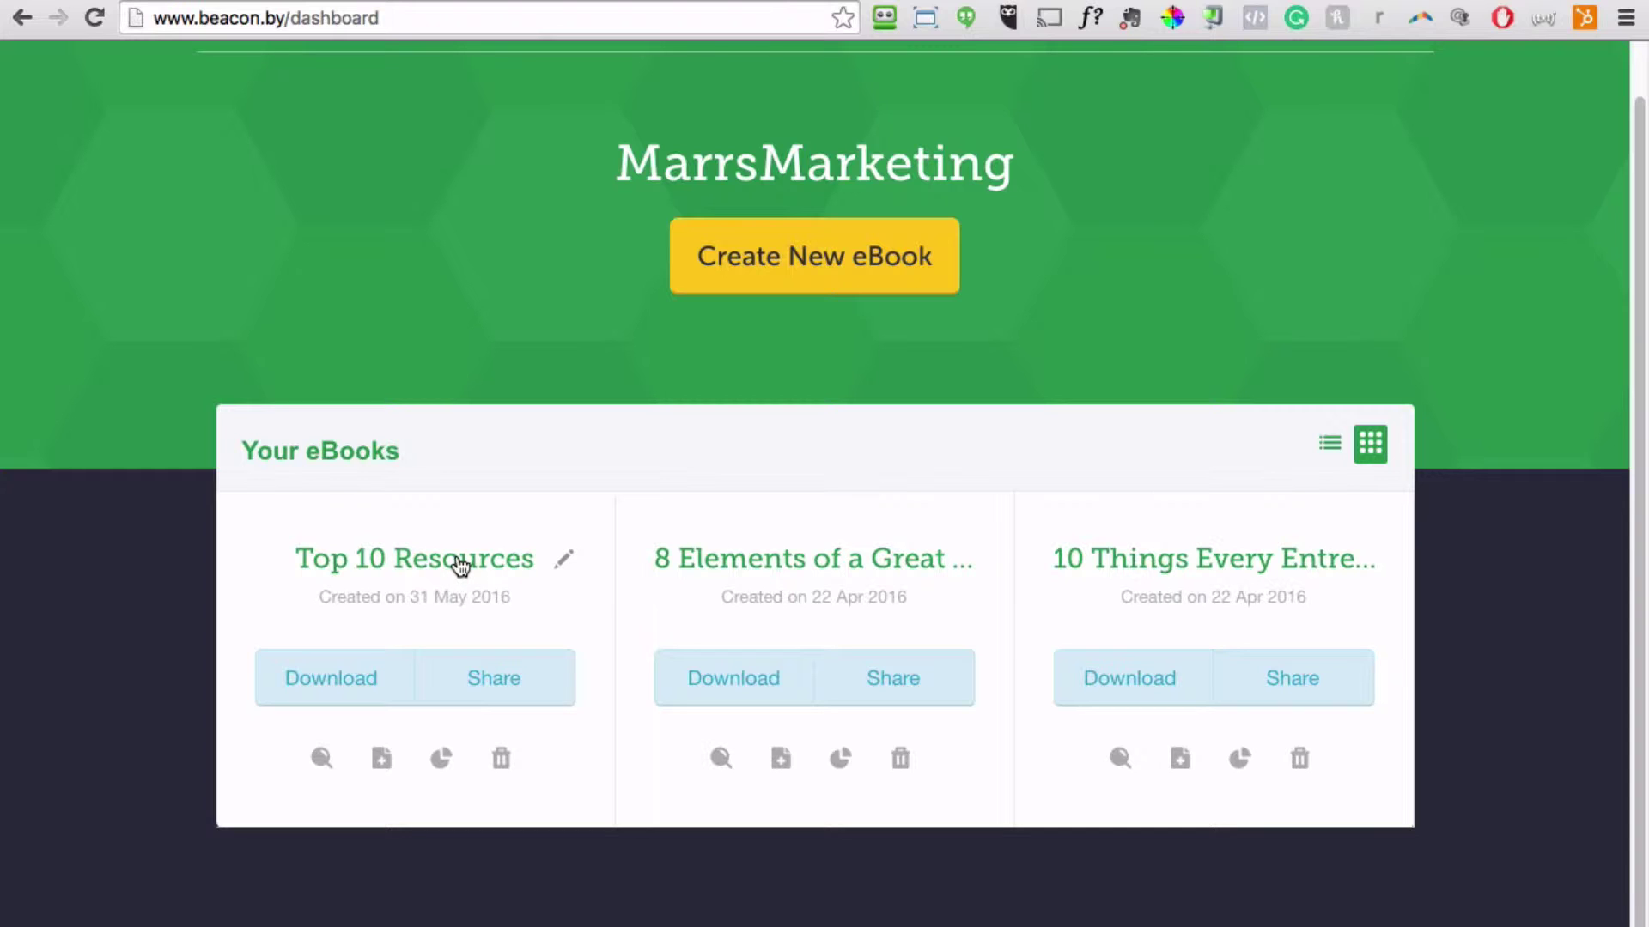
{"action": "left_click", "coordinate": [461, 565]}
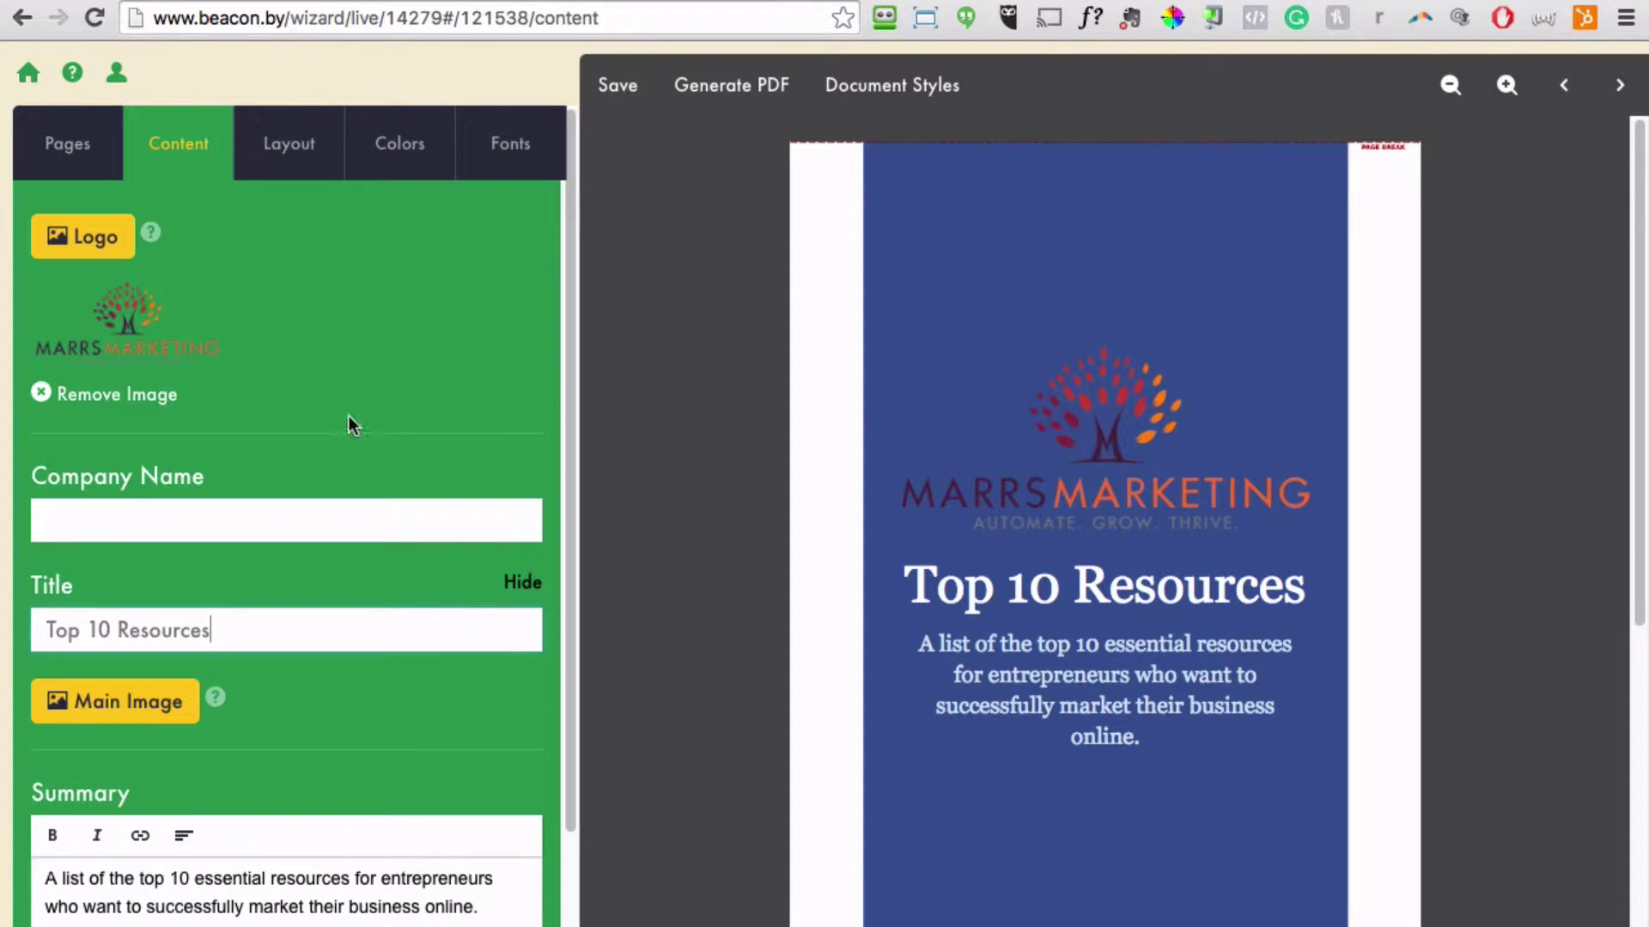
{"action": "left_click", "coordinate": [90, 153]}
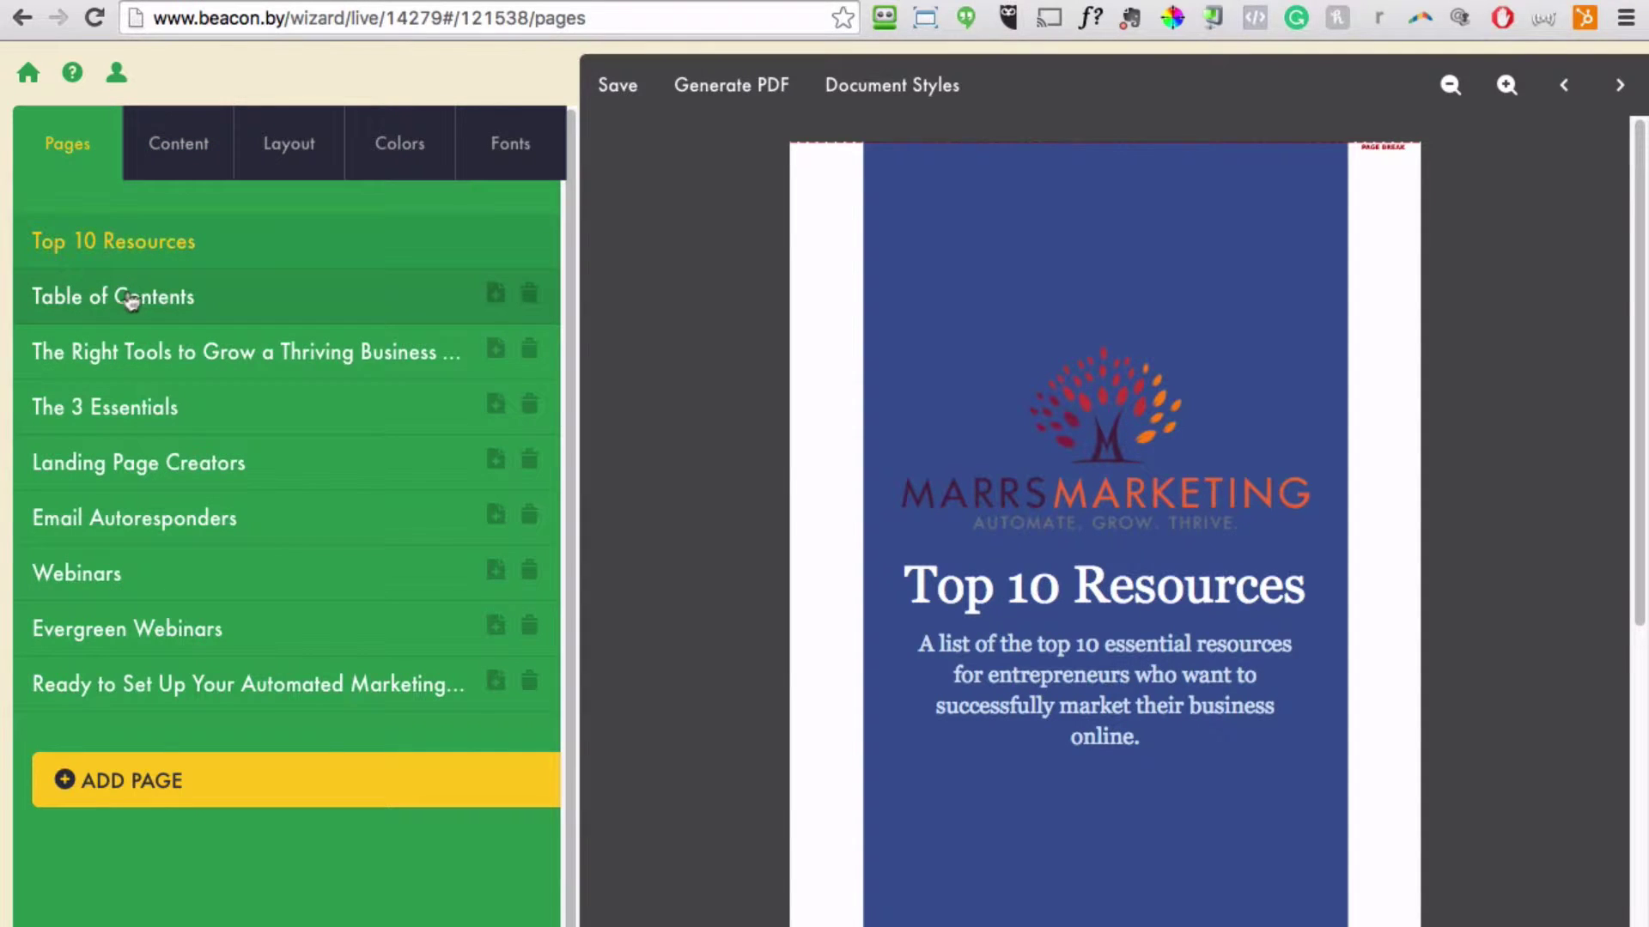
{"action": "mouse_move", "coordinate": [104, 314]}
{"action": "left_mouse_down"}
{"action": "mouse_move", "coordinate": [104, 347]}
{"action": "mouse_move", "coordinate": [104, 266]}
{"action": "mouse_move", "coordinate": [104, 297]}
{"action": "mouse_move", "coordinate": [125, 291]}
{"action": "left_mouse_up"}
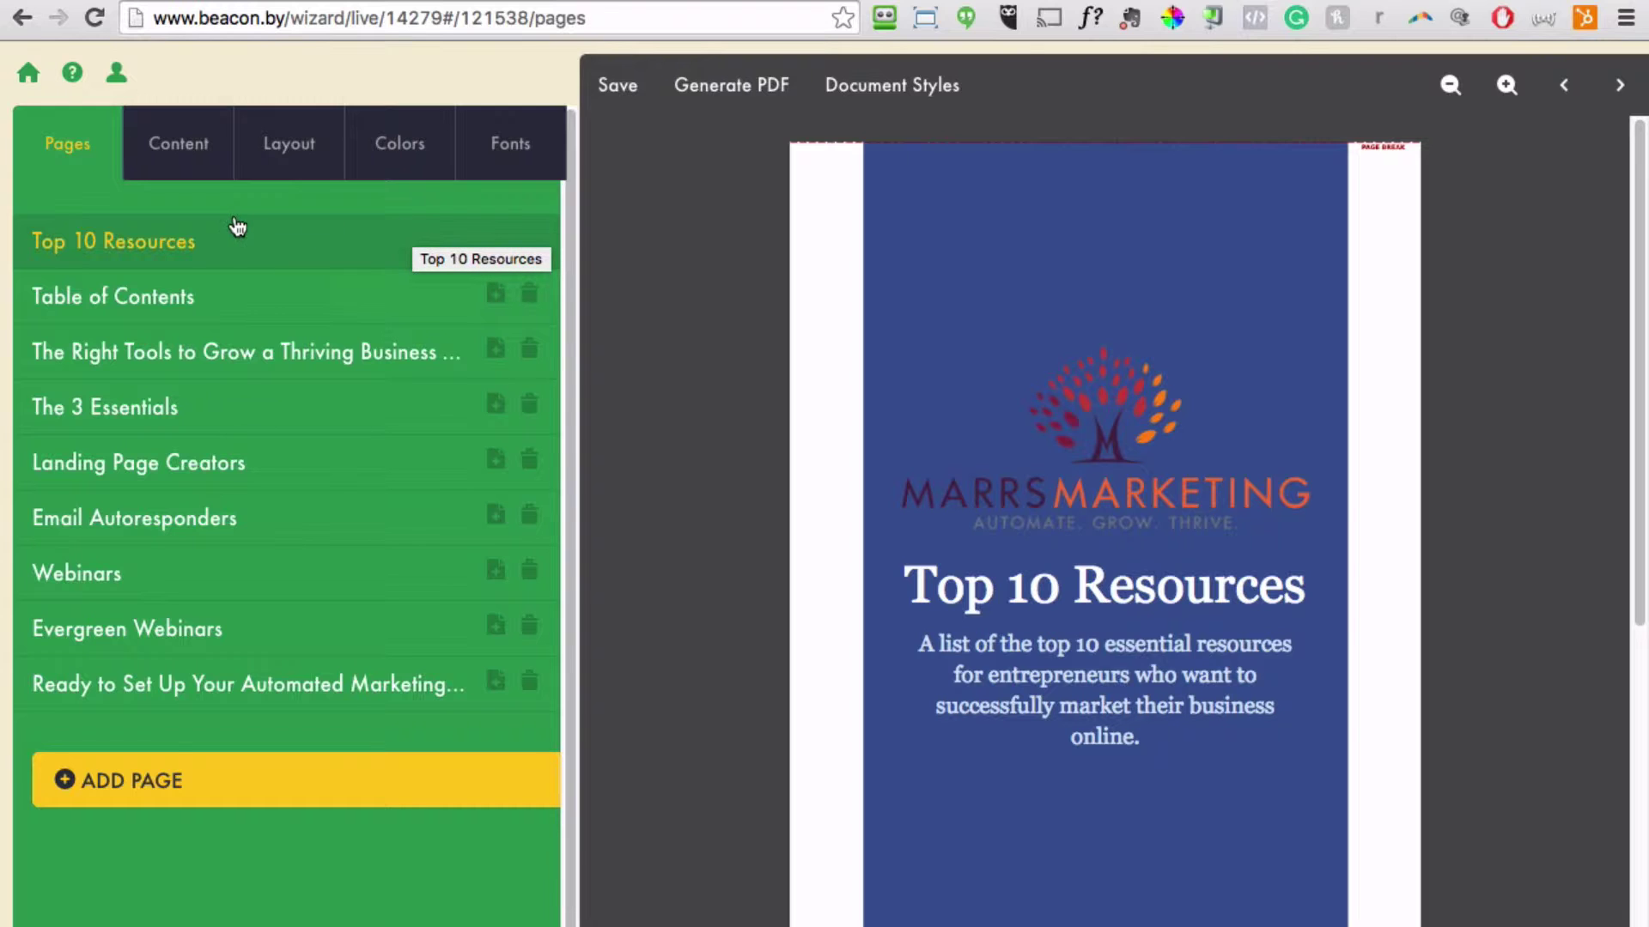
Try the Box - Center, Box - Top (C) and Box Bottom - (C) layouts on the cover page.
{"action": "left_click", "coordinate": [283, 163]}
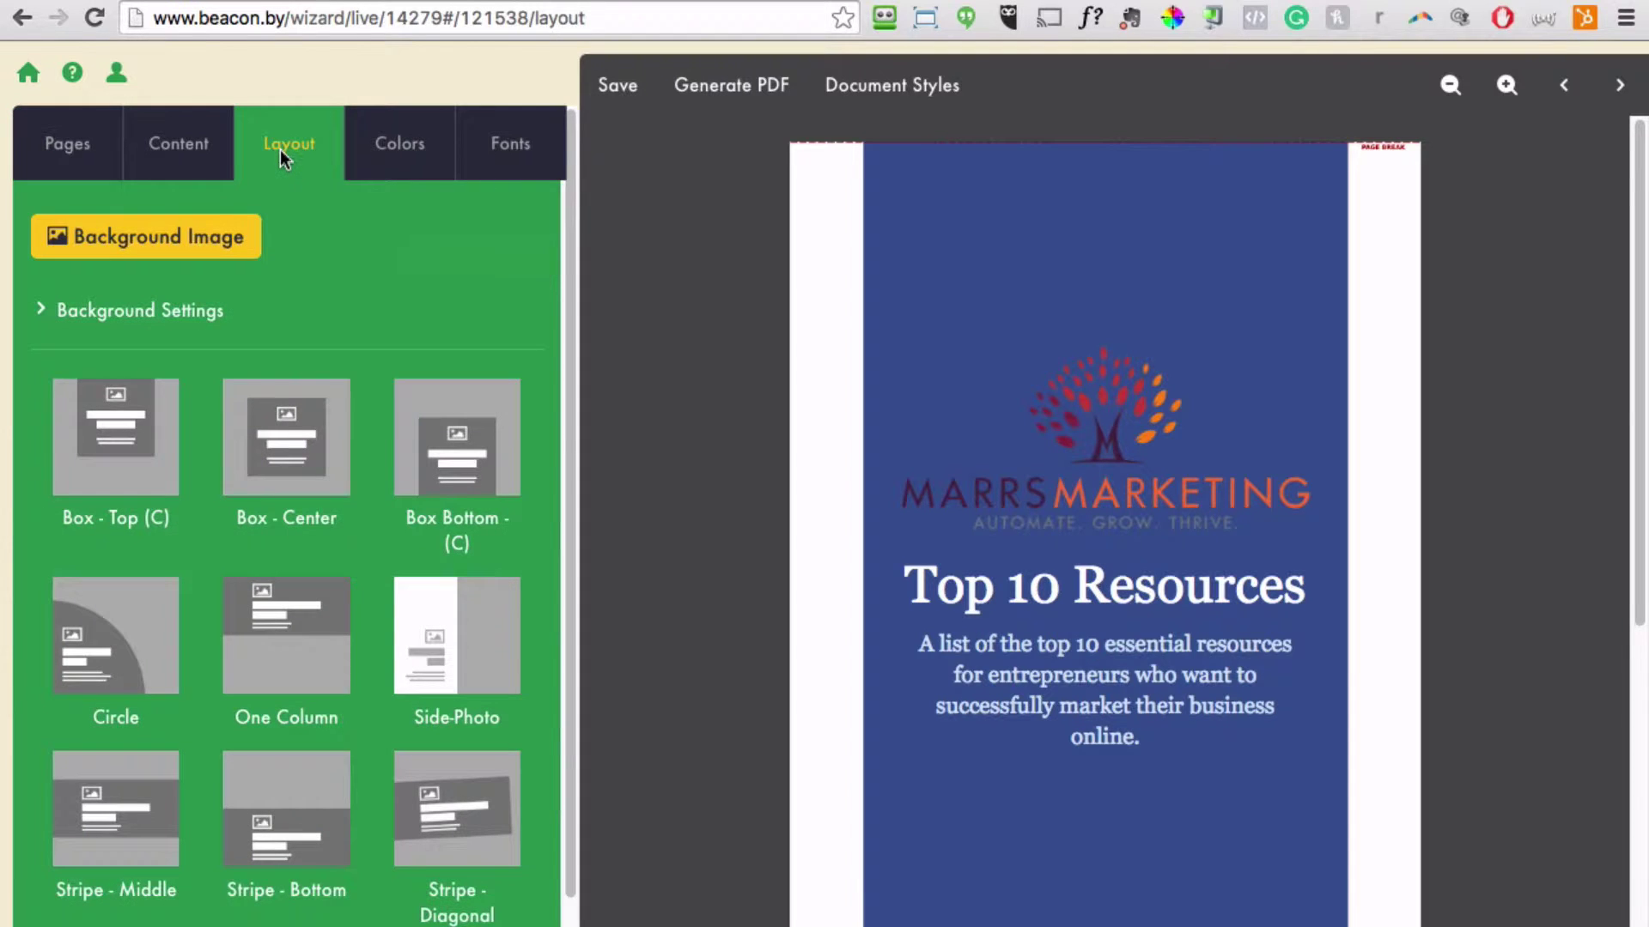
{"action": "left_click", "coordinate": [283, 425]}
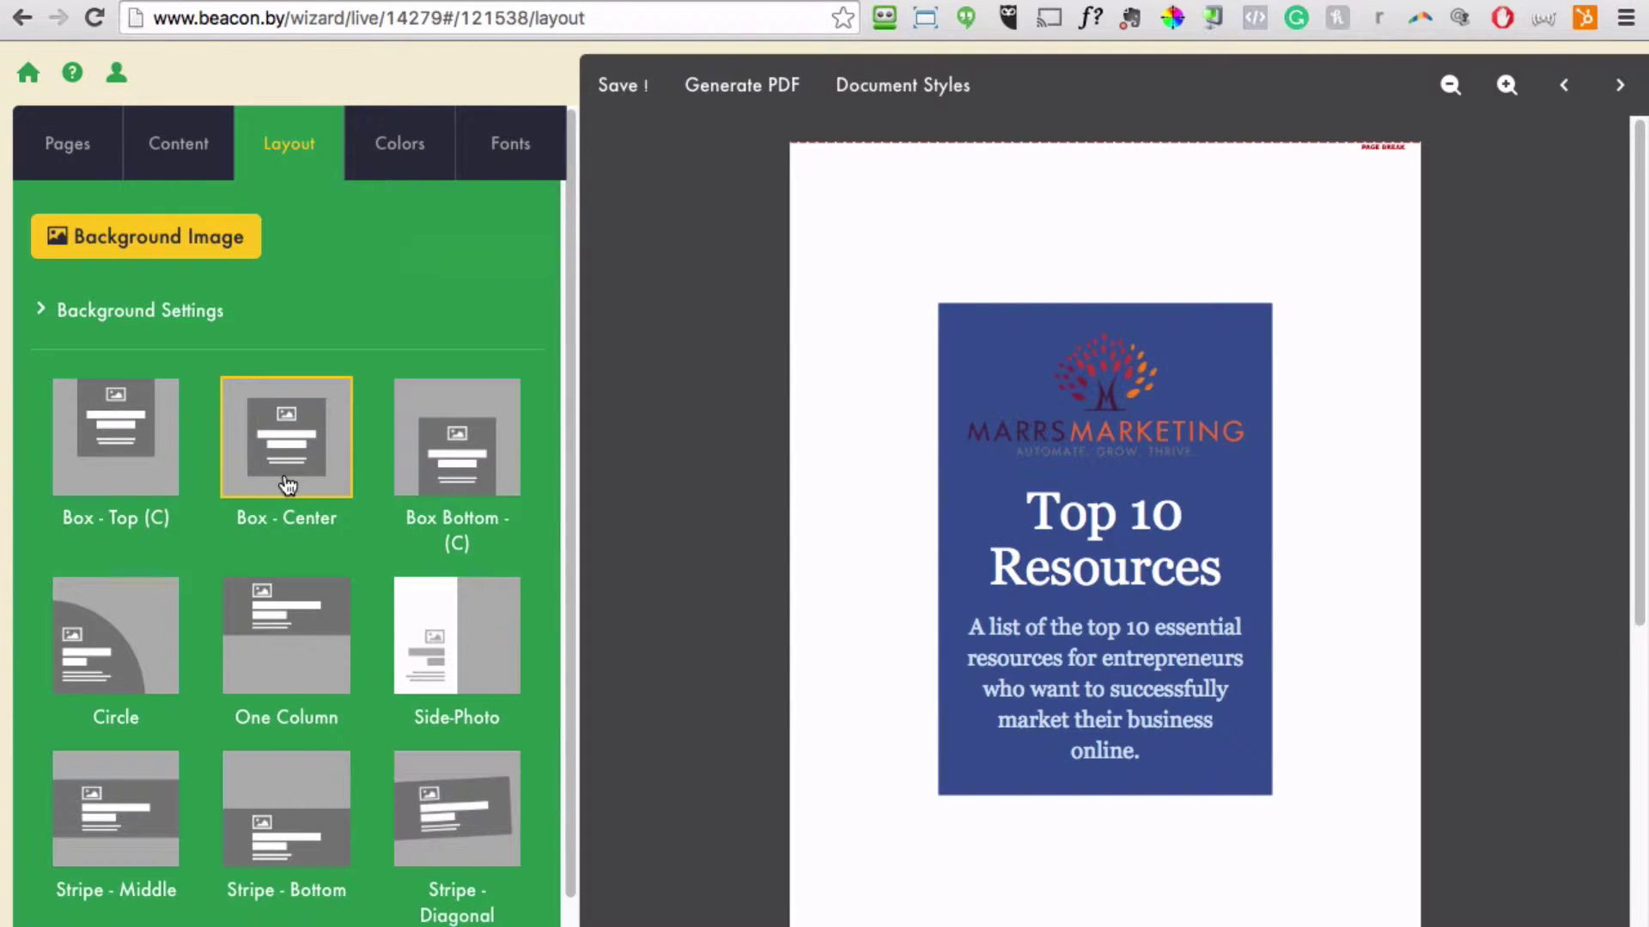
{"action": "left_click", "coordinate": [453, 460]}
{"action": "left_click", "coordinate": [139, 438]}
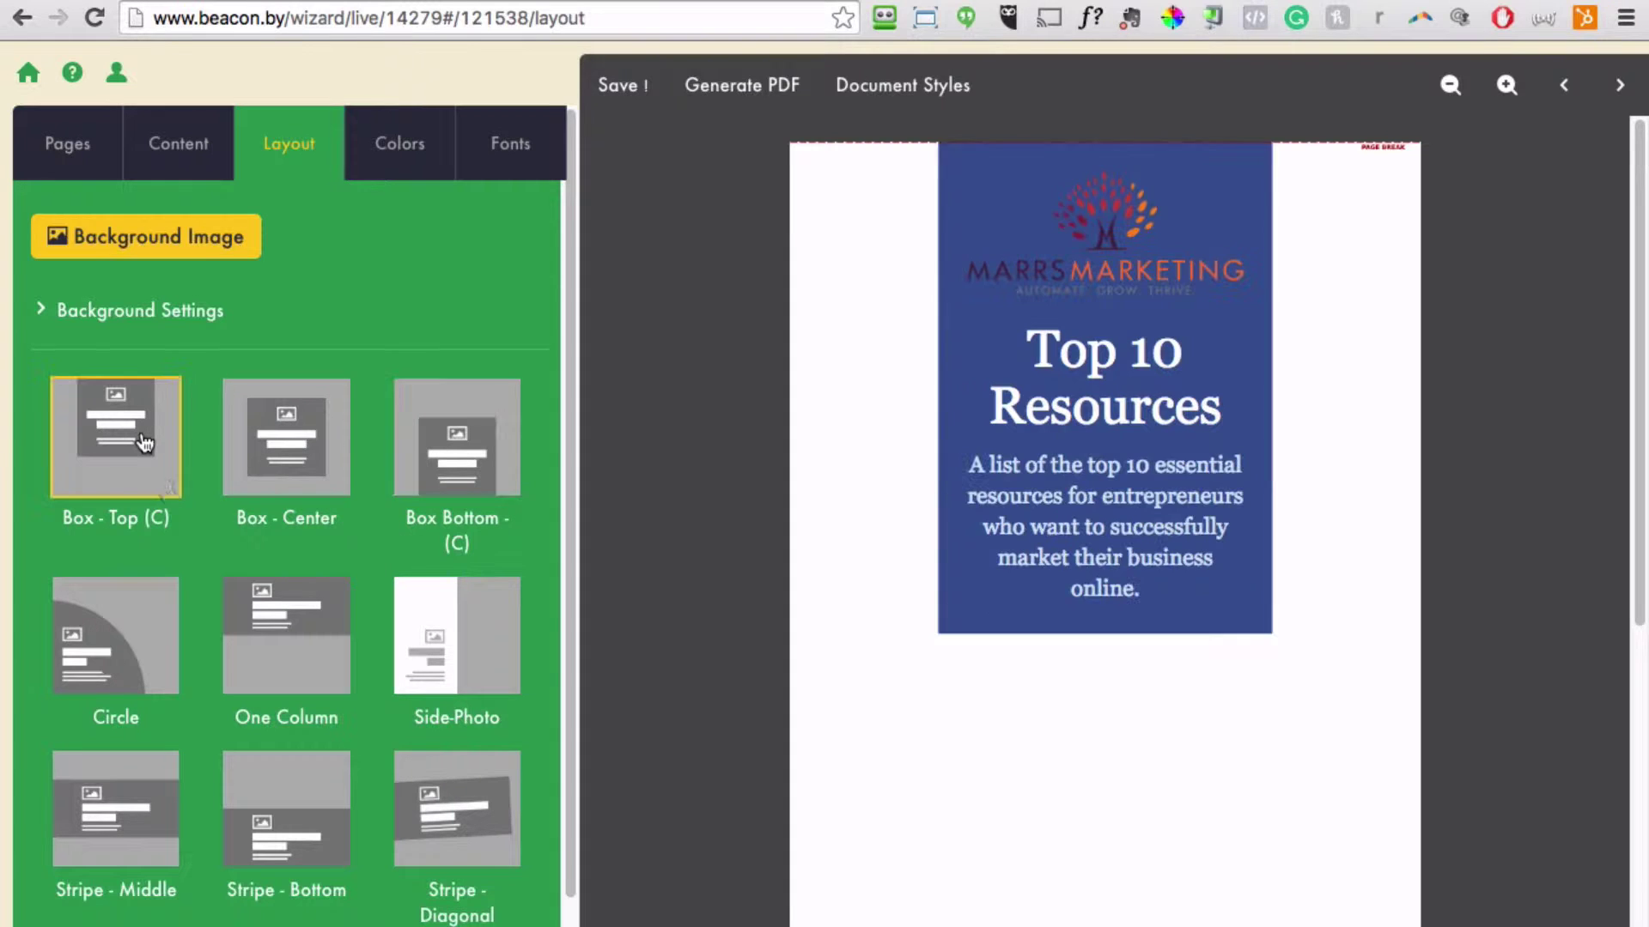
{"action": "left_click", "coordinate": [481, 437]}
Set the Jetty photo from the image library's Nature category as the cover's background image.
{"action": "left_click", "coordinate": [203, 244]}
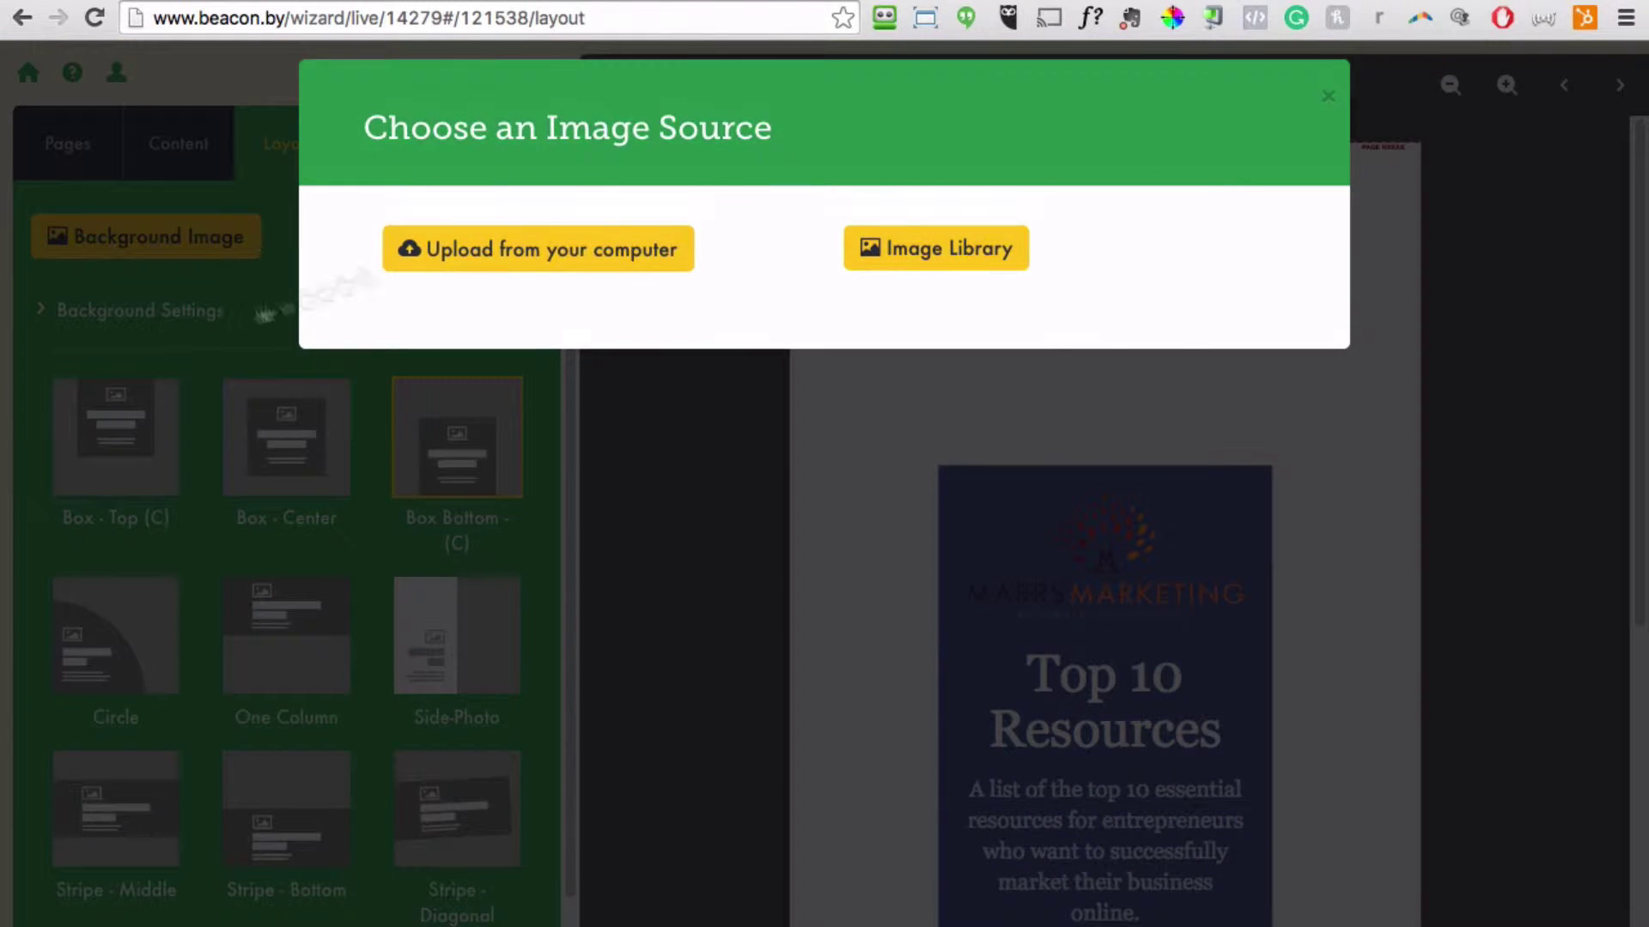
{"action": "left_click", "coordinate": [987, 250]}
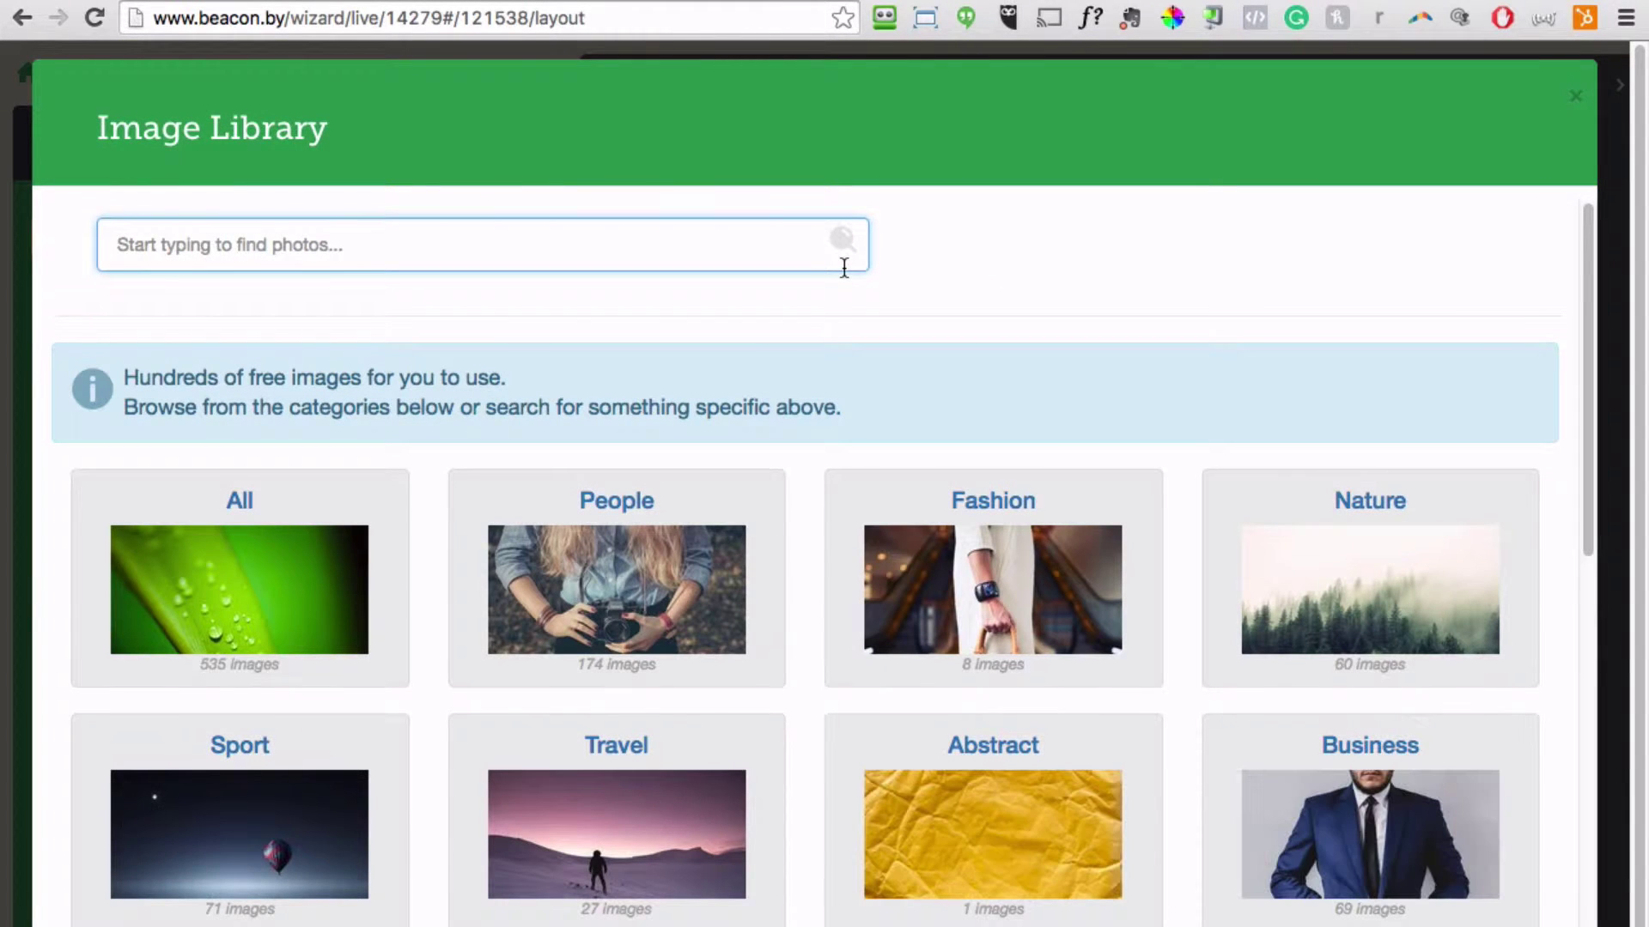
{"action": "scroll", "coordinate": [1005, 357], "scroll_direction": "down", "scroll_amount": 2}
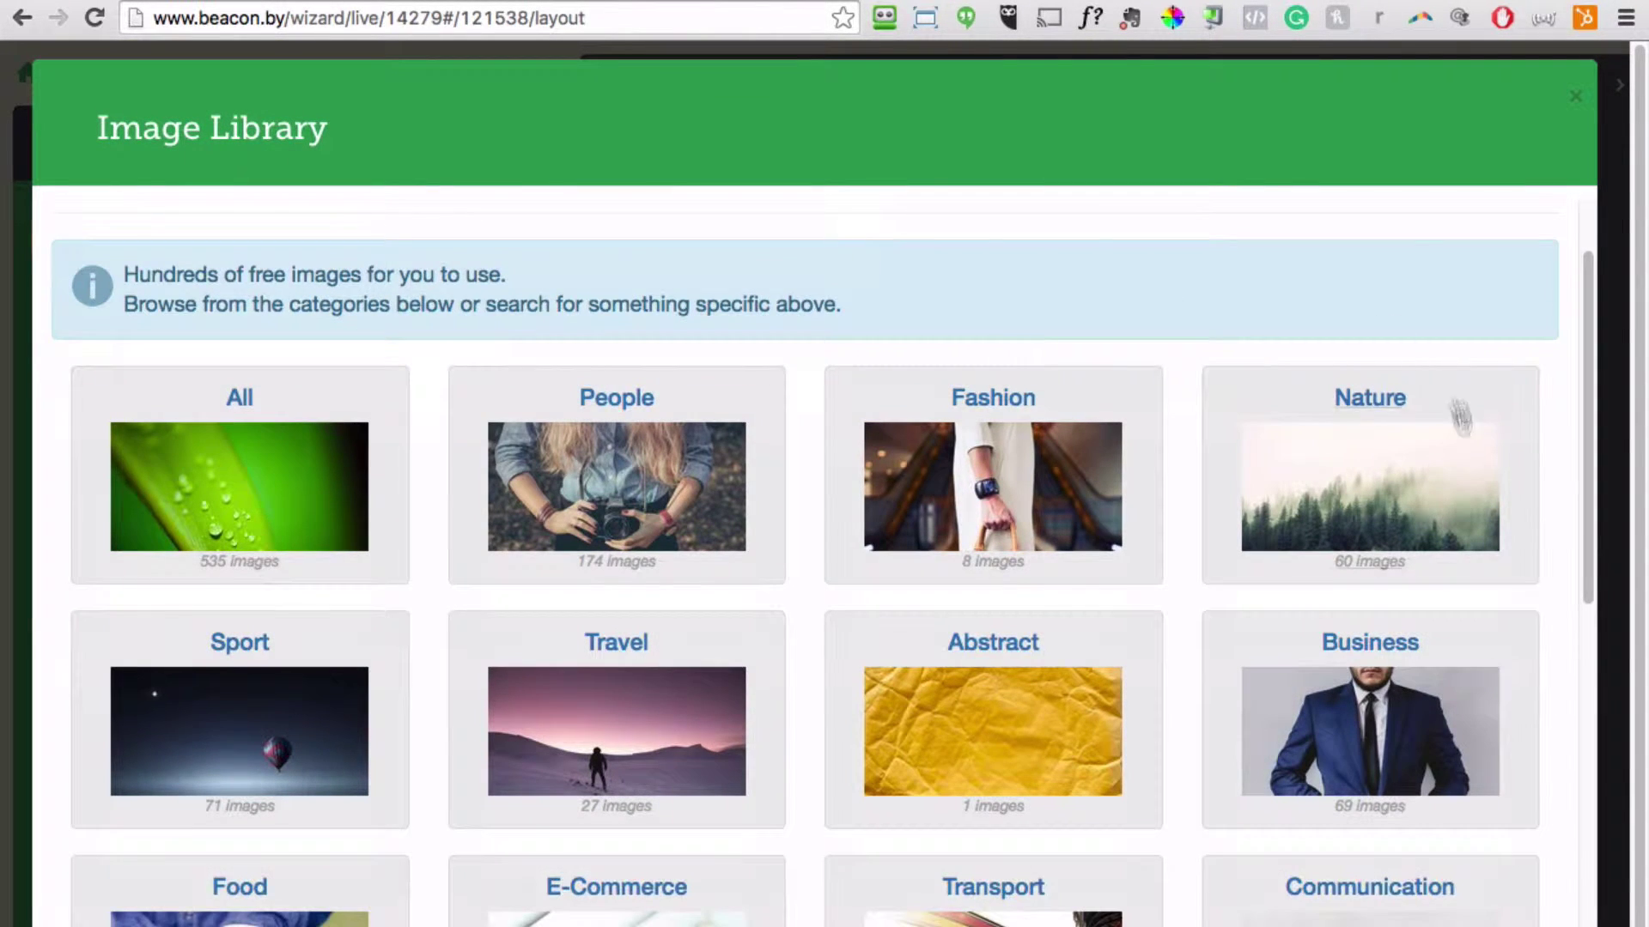
{"action": "left_click", "coordinate": [1370, 524]}
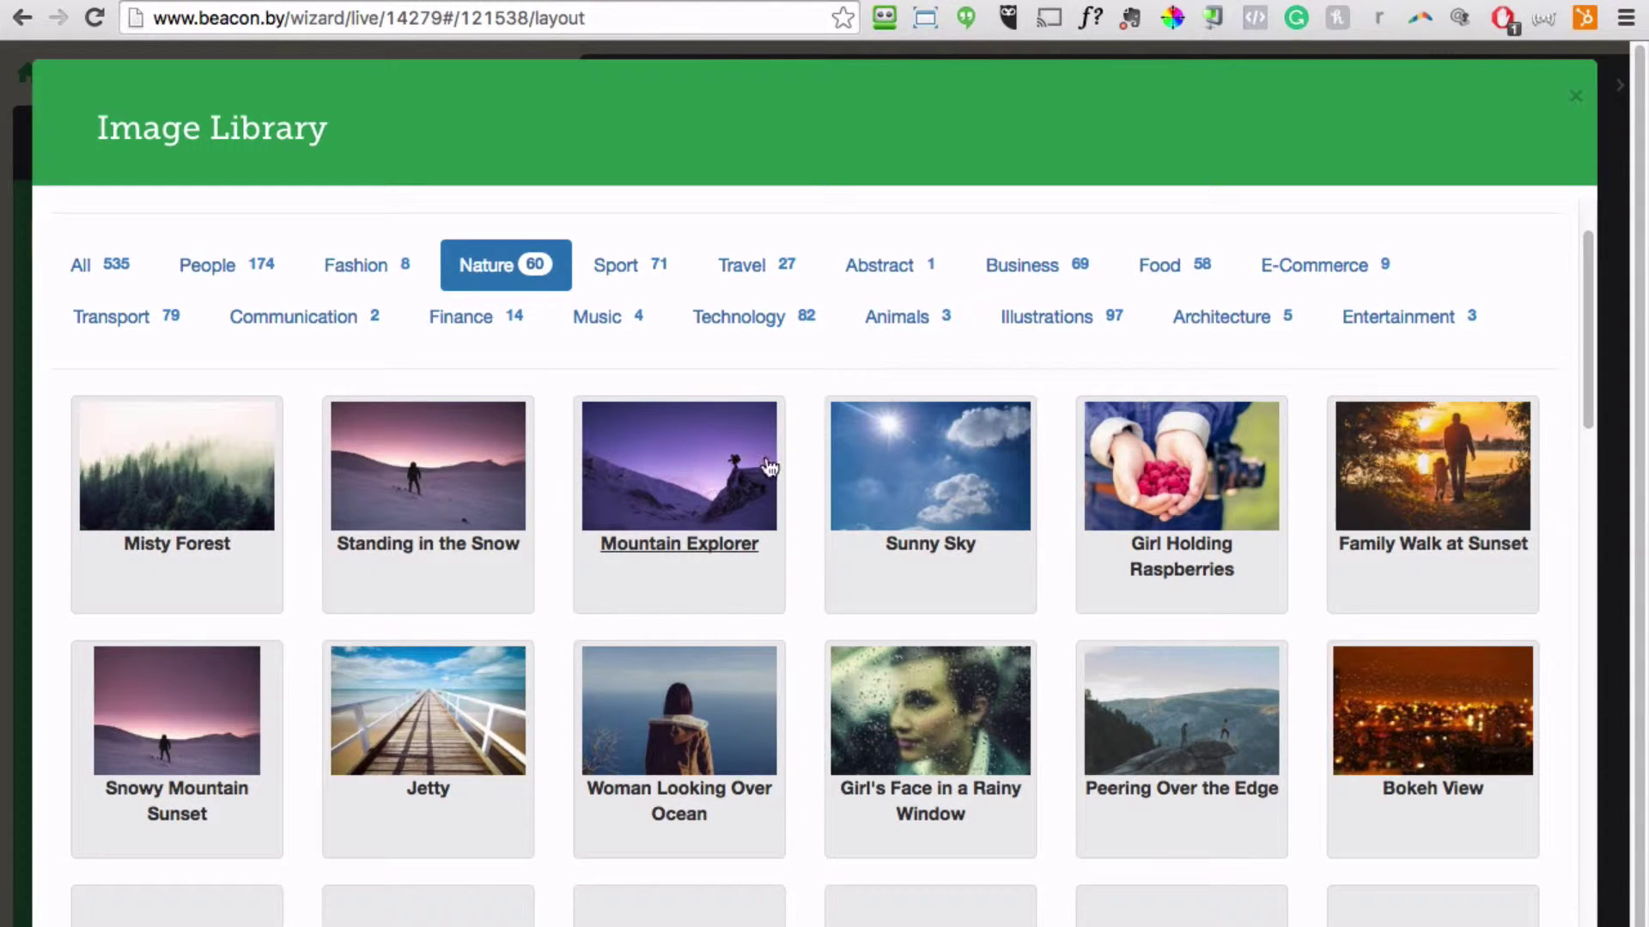
{"action": "scroll", "coordinate": [683, 451], "scroll_direction": "down", "scroll_amount": 3}
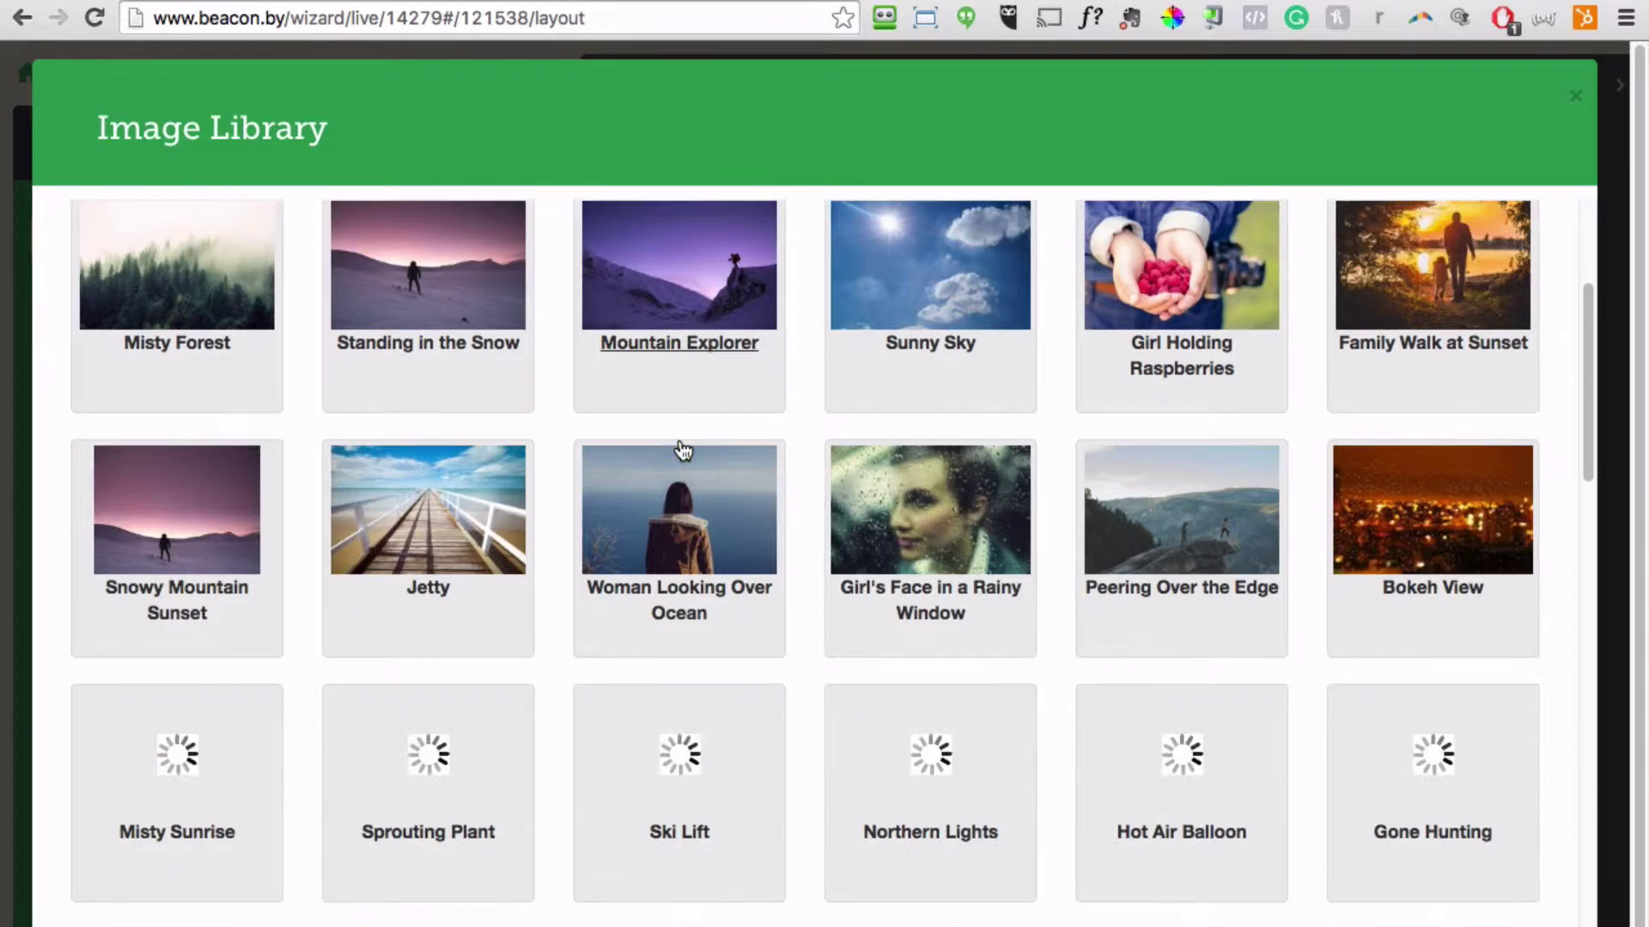
{"action": "left_click", "coordinate": [464, 412]}
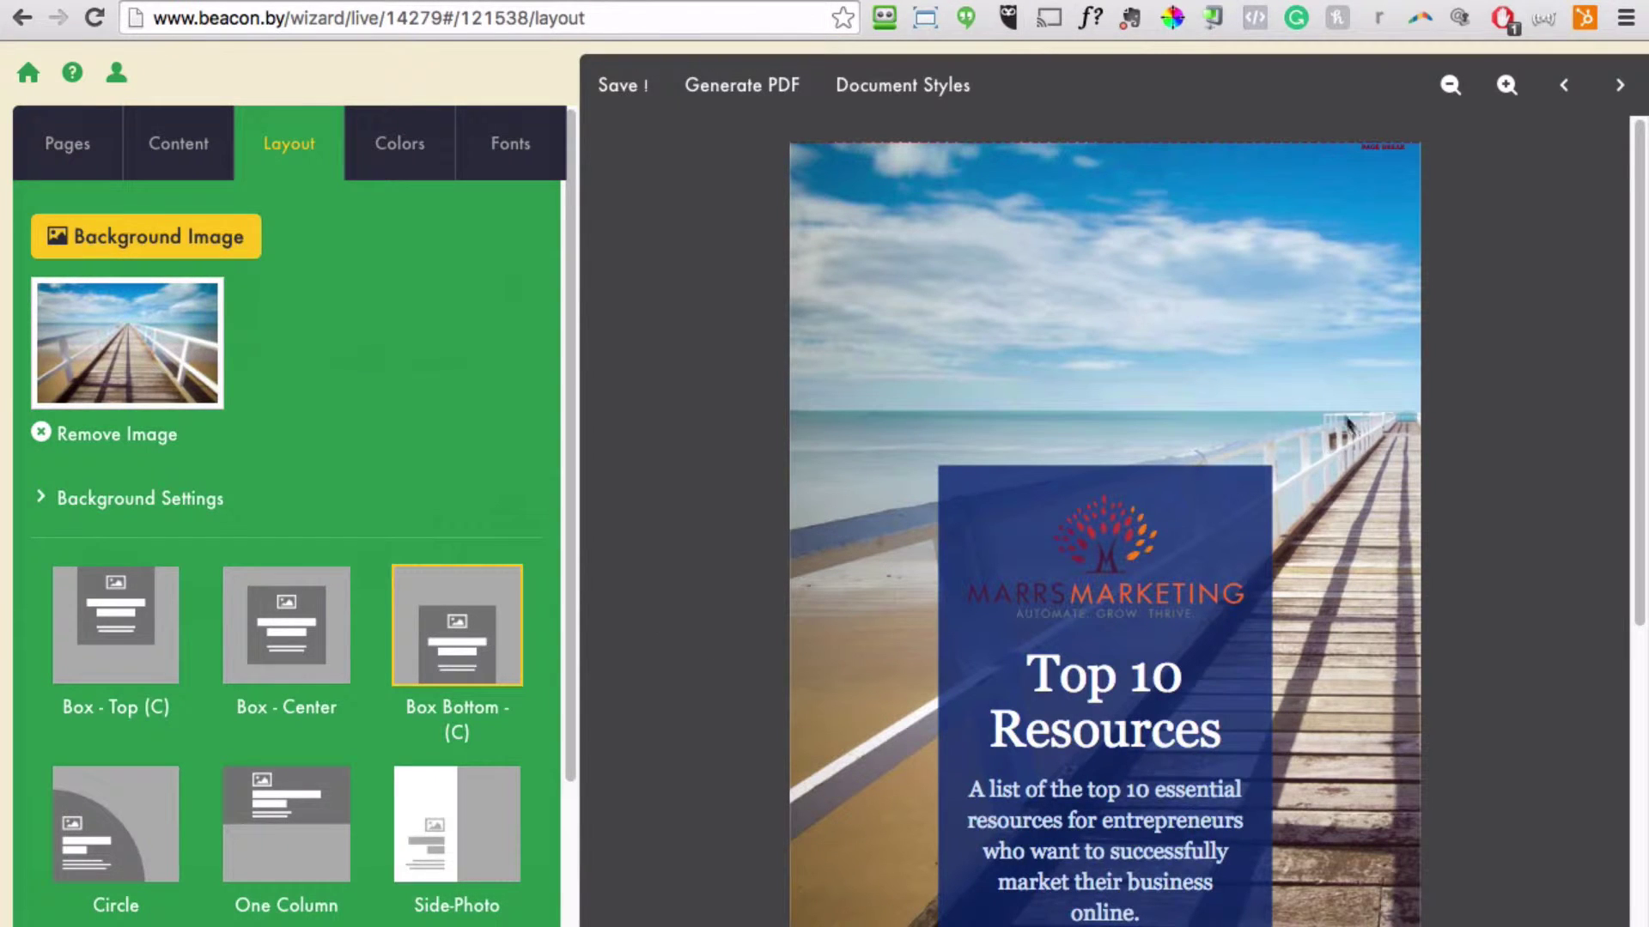
Try the Box - Center, Box - Top (C) and Circle layouts over the jetty photo and remove the background image.
{"action": "left_click", "coordinate": [316, 611]}
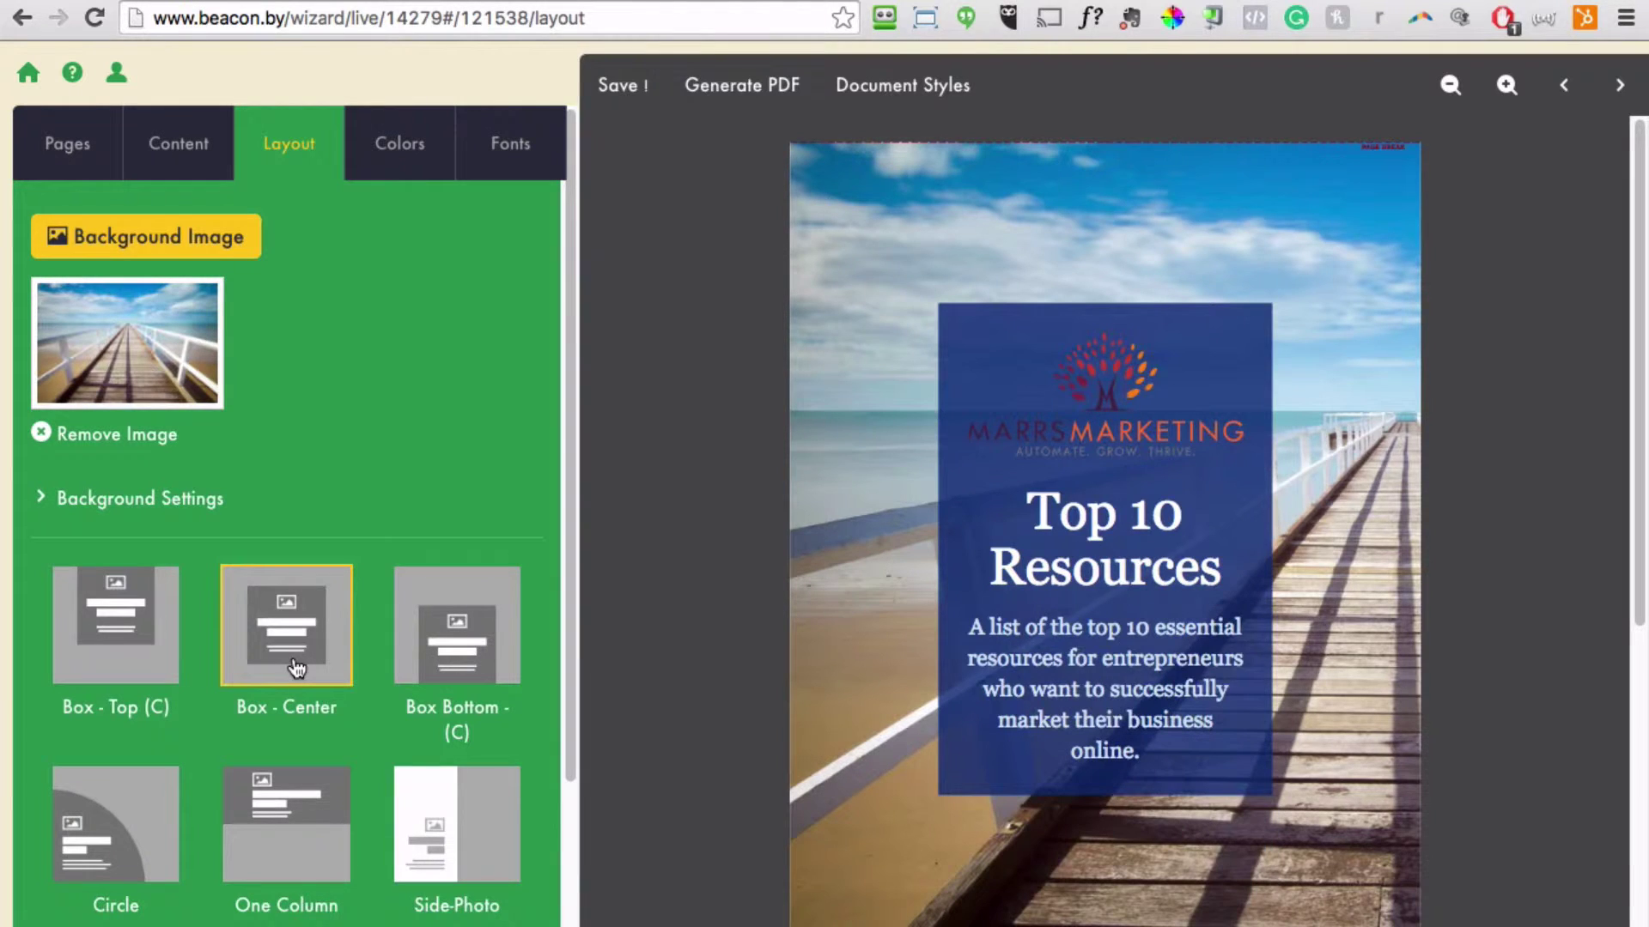
{"action": "left_click", "coordinate": [124, 645]}
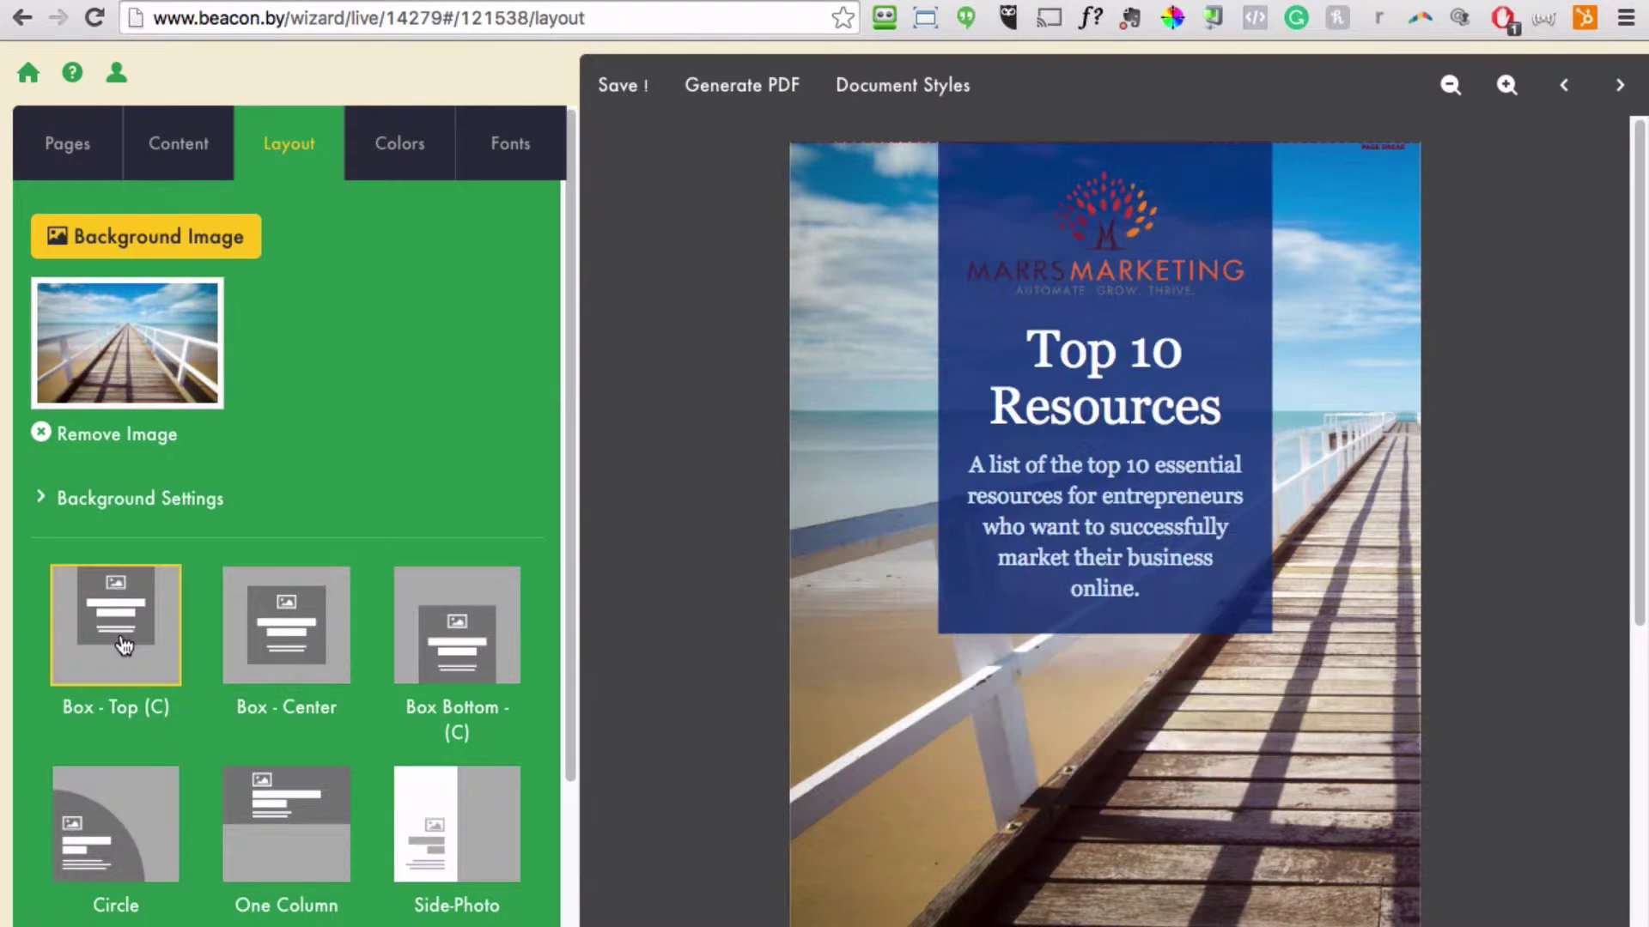
{"action": "left_click", "coordinate": [275, 653]}
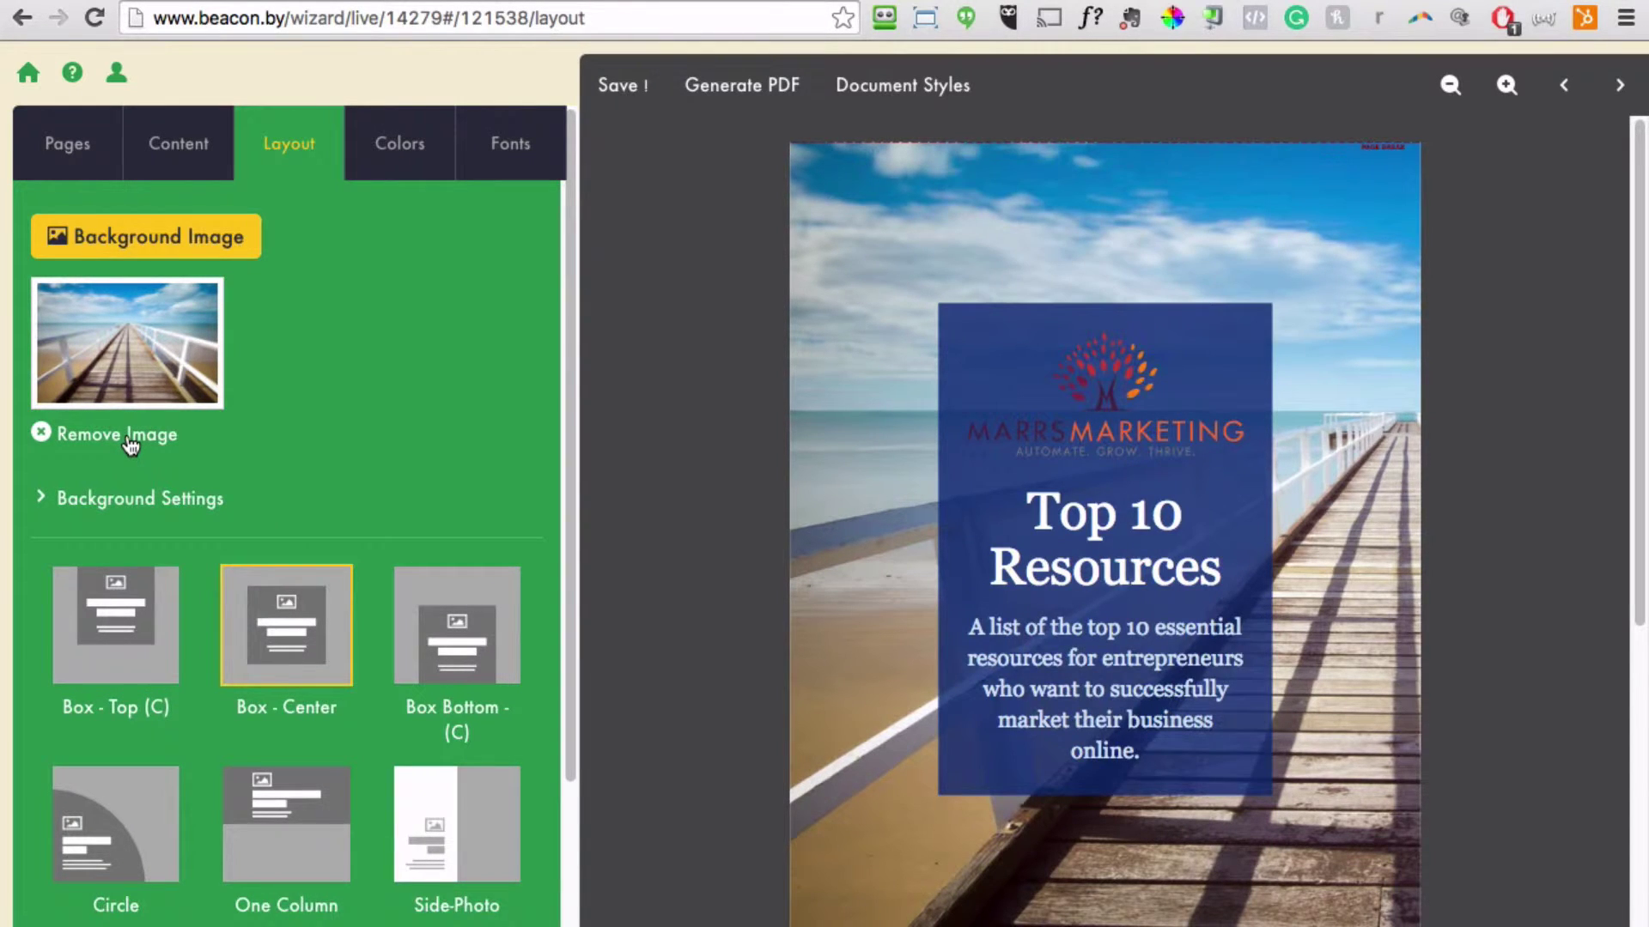
{"action": "left_click", "coordinate": [153, 867]}
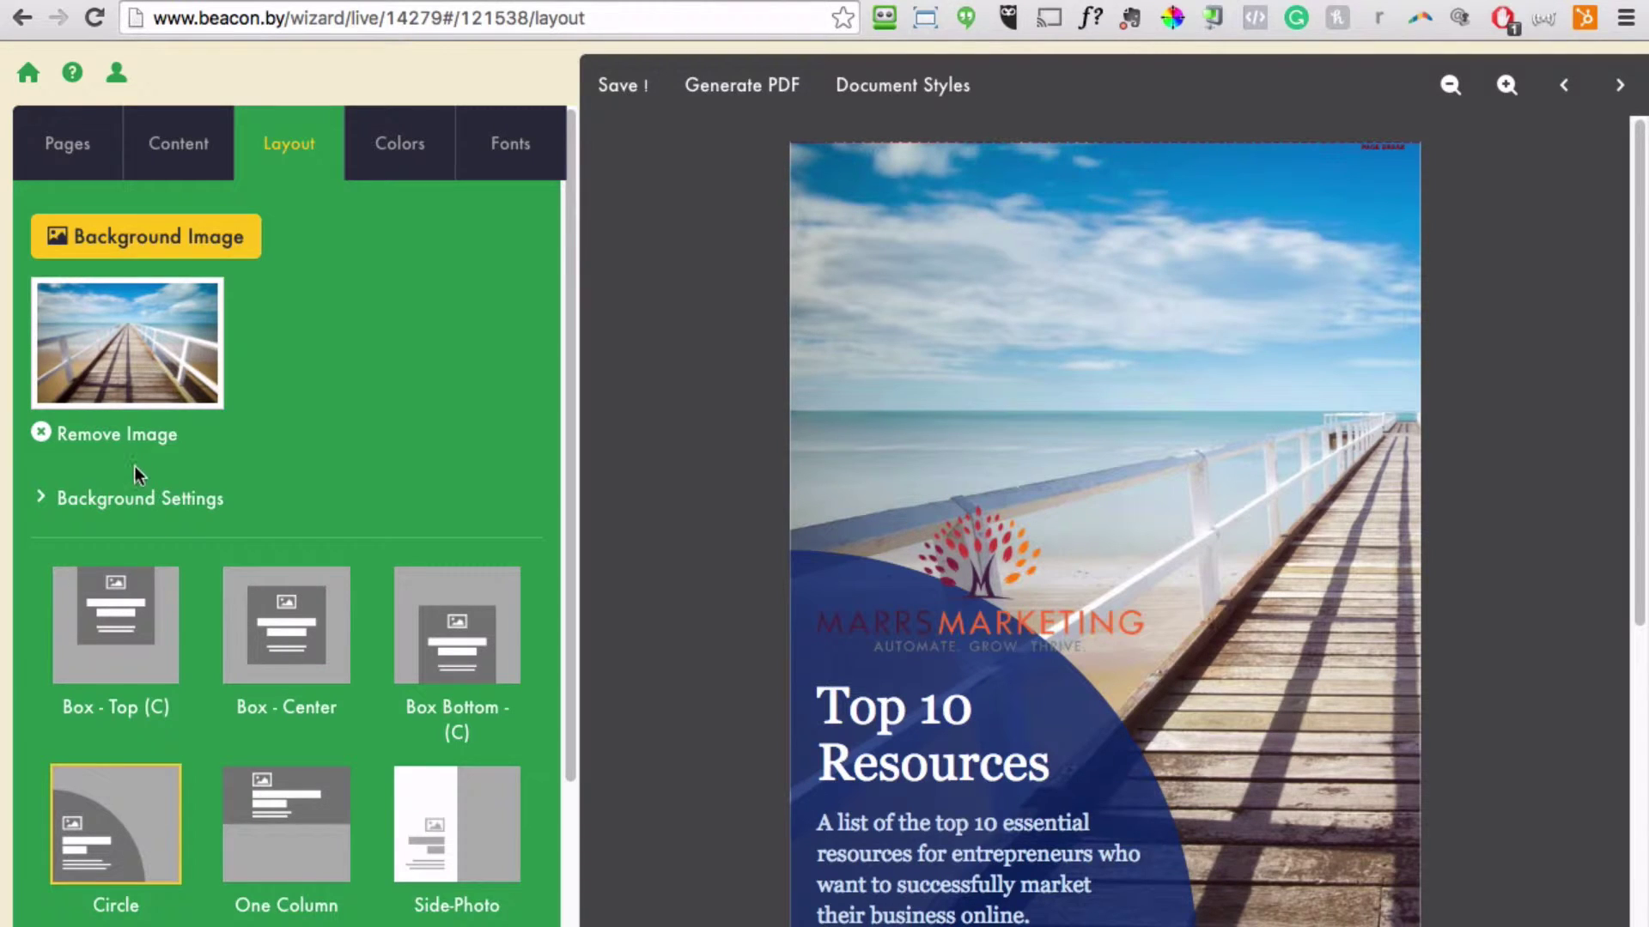
{"action": "left_click", "coordinate": [131, 440]}
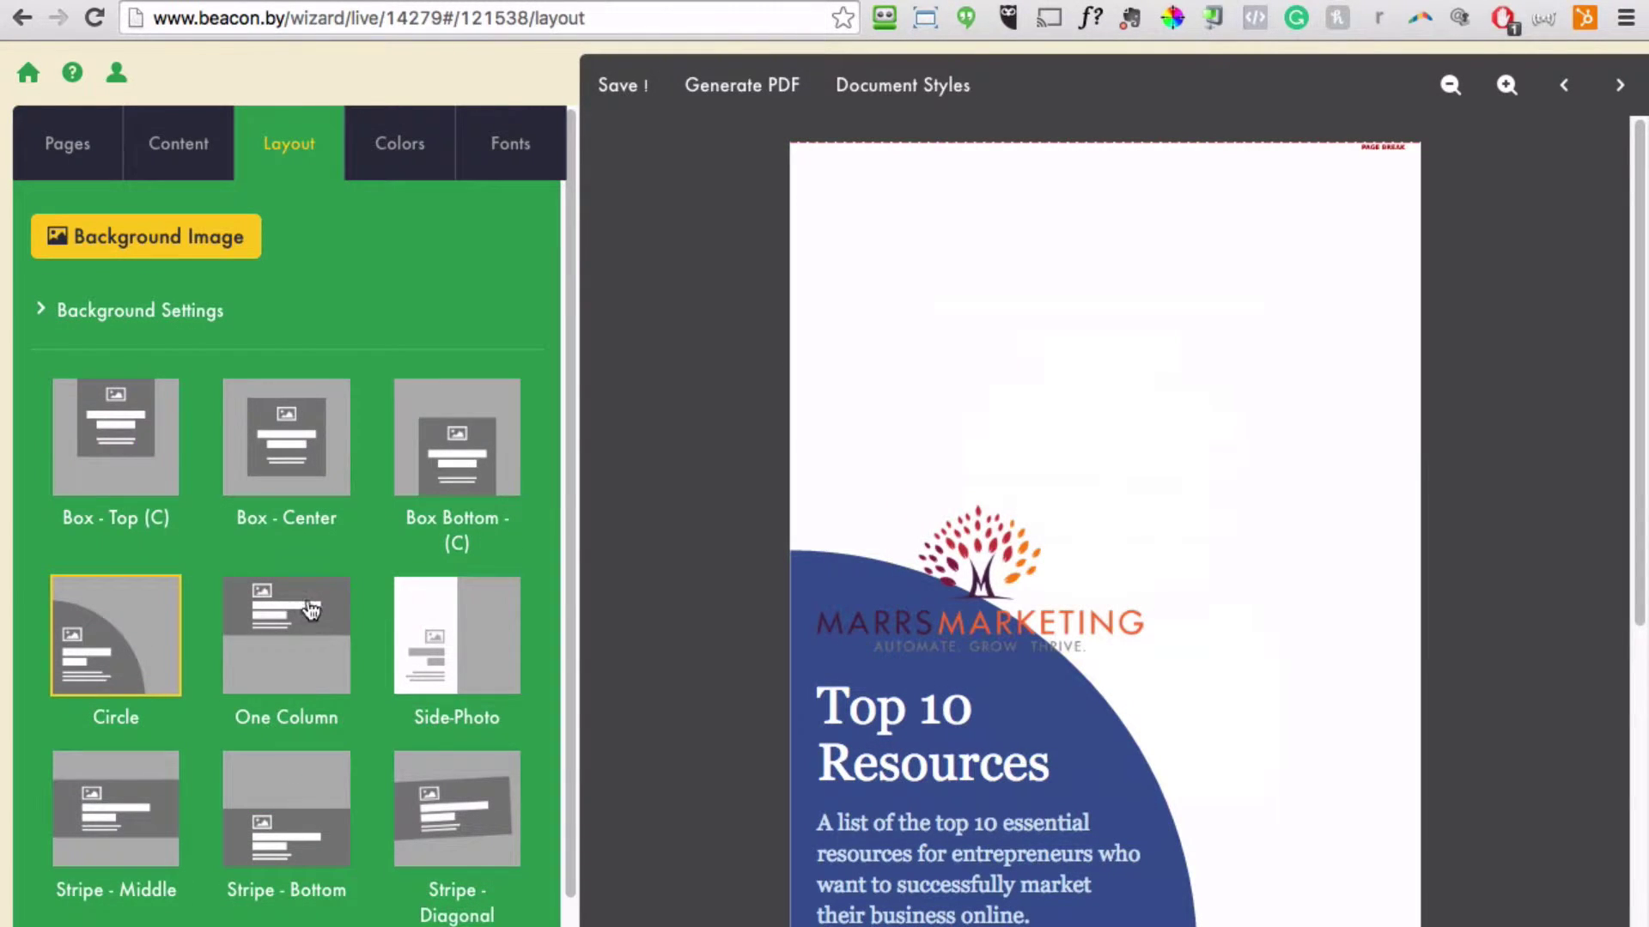
Try the Box - Center and Stripe - Diagonal layouts on the cover and restore the full-height centered column layout.
{"action": "left_click", "coordinate": [314, 468]}
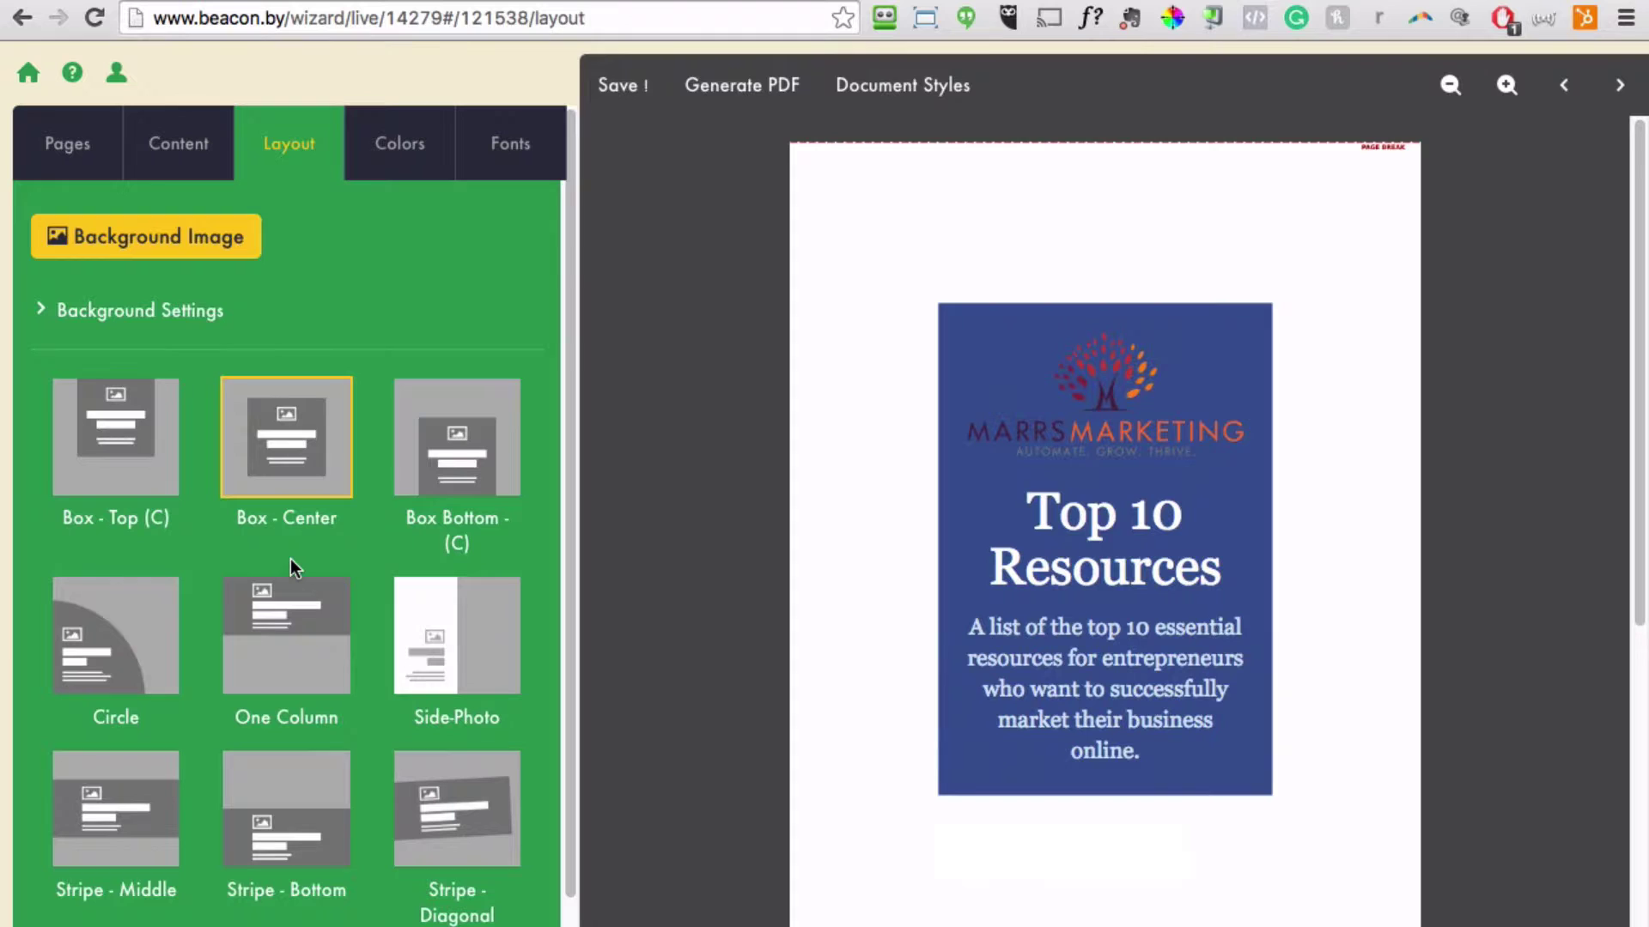
{"action": "scroll", "coordinate": [316, 588], "scroll_direction": "down", "scroll_amount": 1}
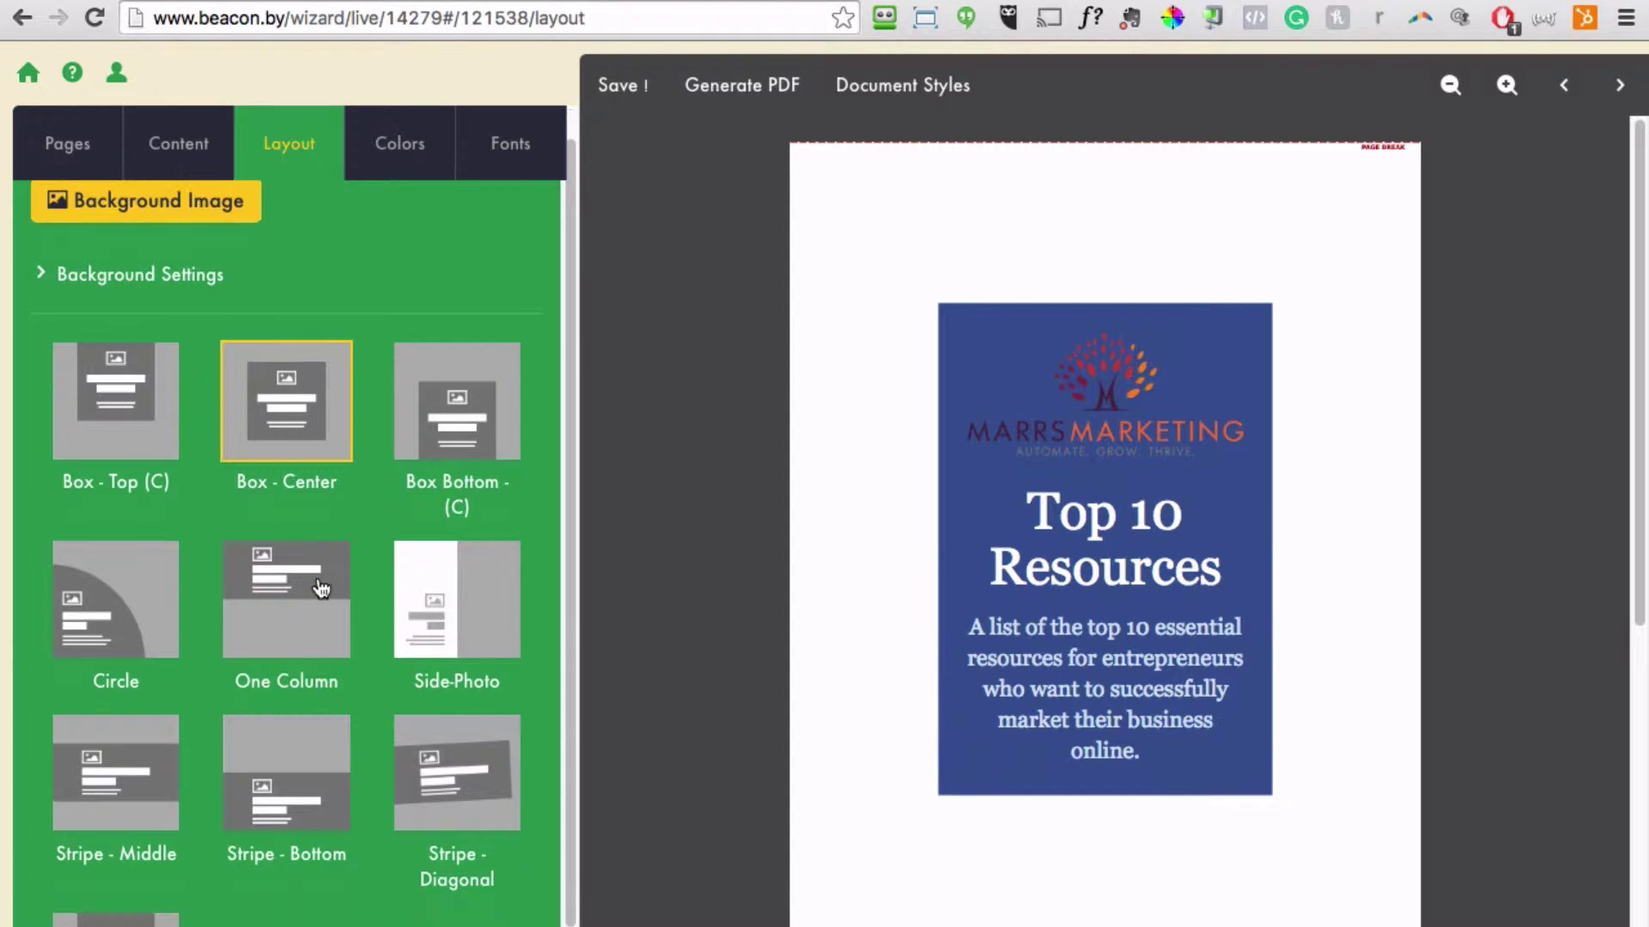
{"action": "left_click", "coordinate": [460, 794]}
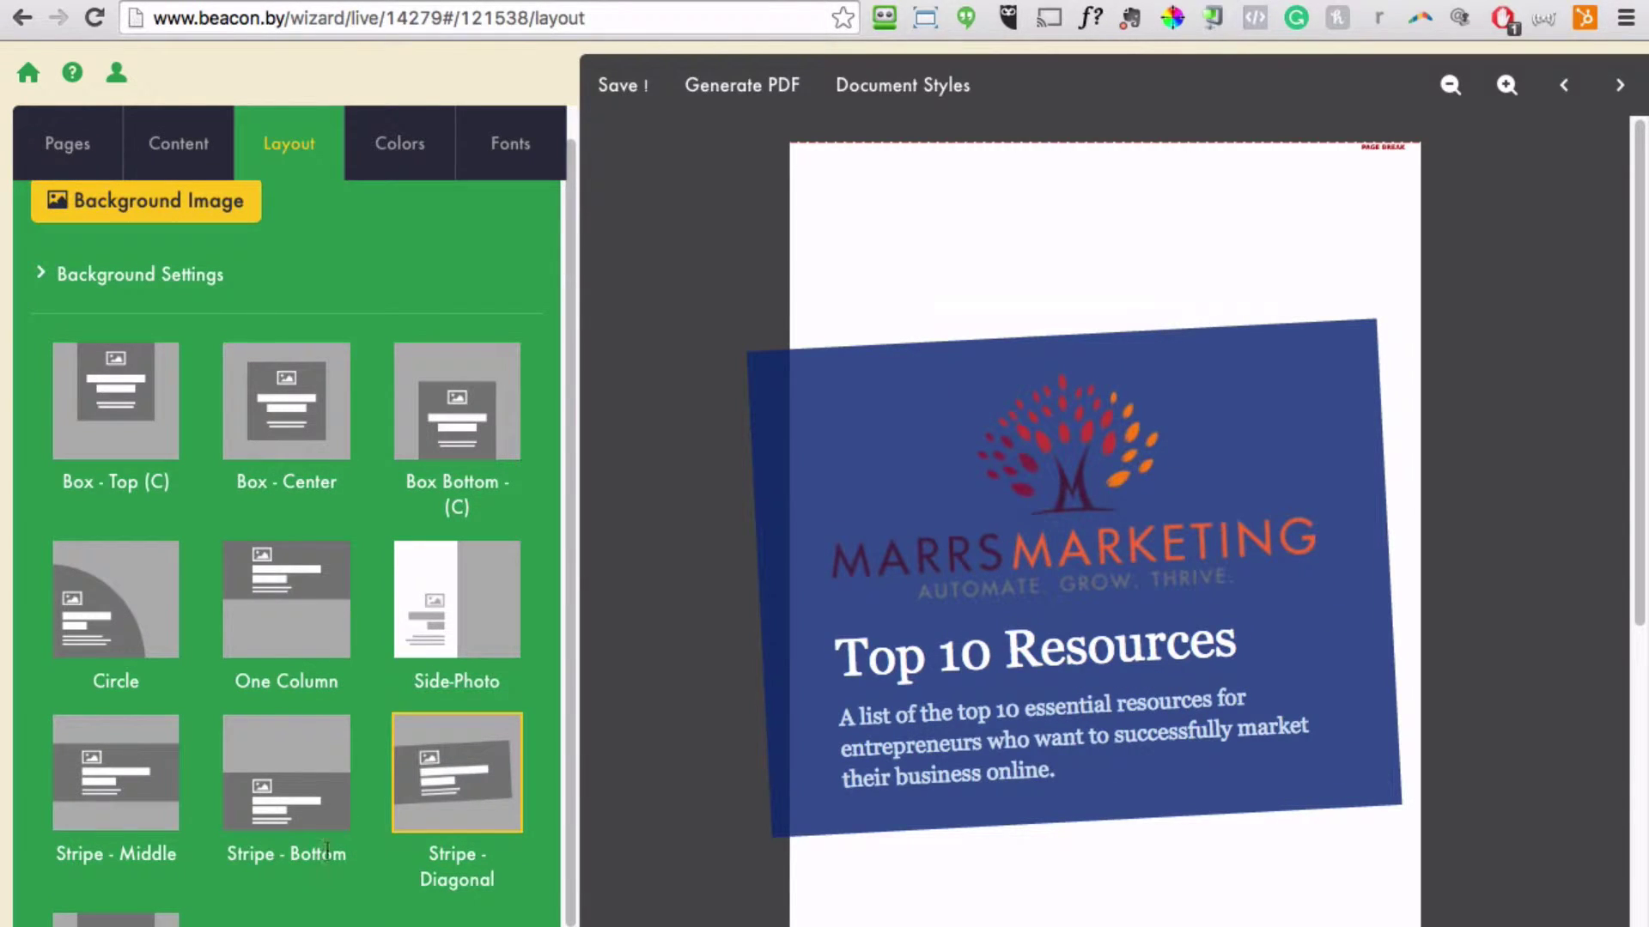
{"action": "left_click", "coordinate": [116, 919]}
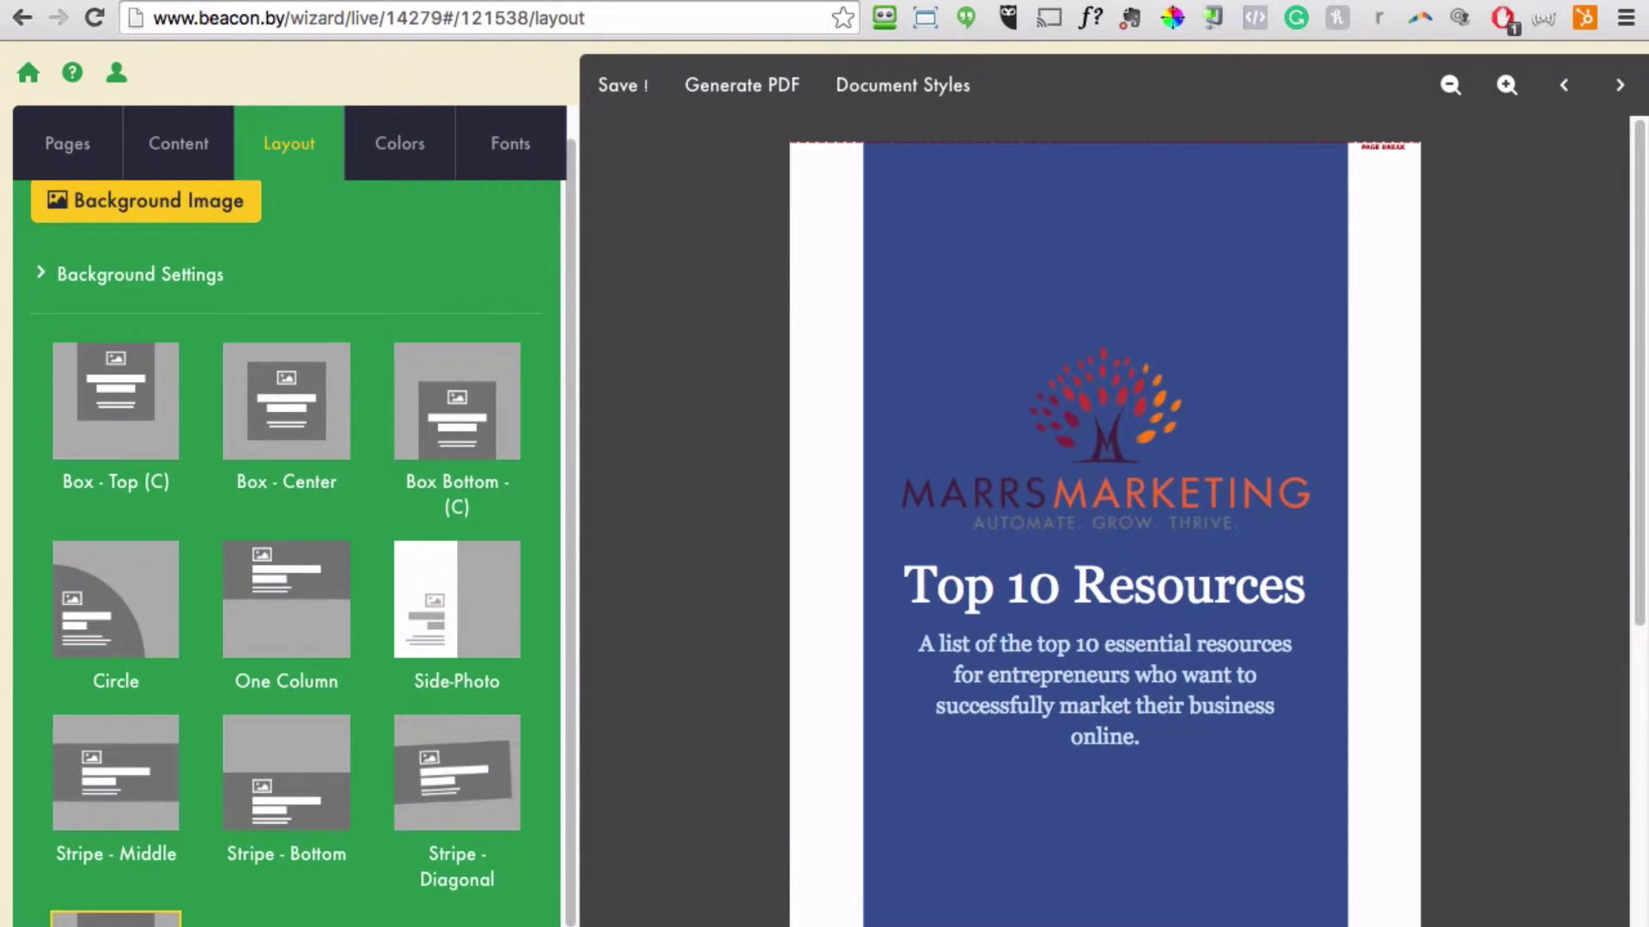
Try the Two Columns, Three Columns and Half layouts on the Table of Contents page and return it to One Column.
{"action": "left_click", "coordinate": [80, 151]}
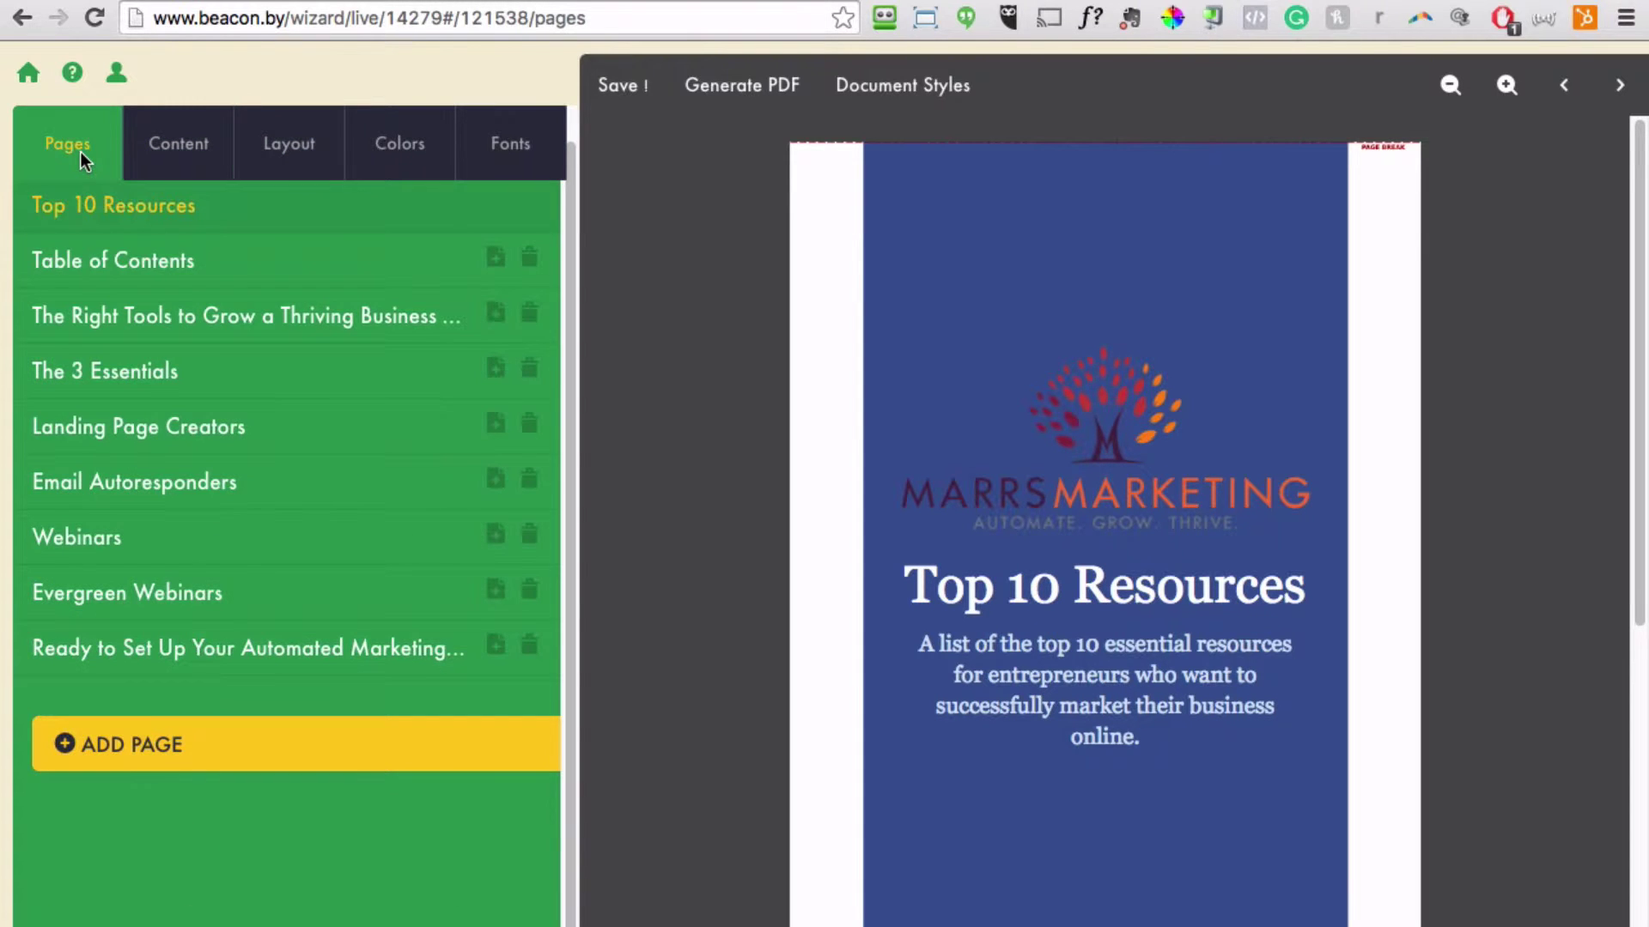
{"action": "left_click", "coordinate": [112, 256]}
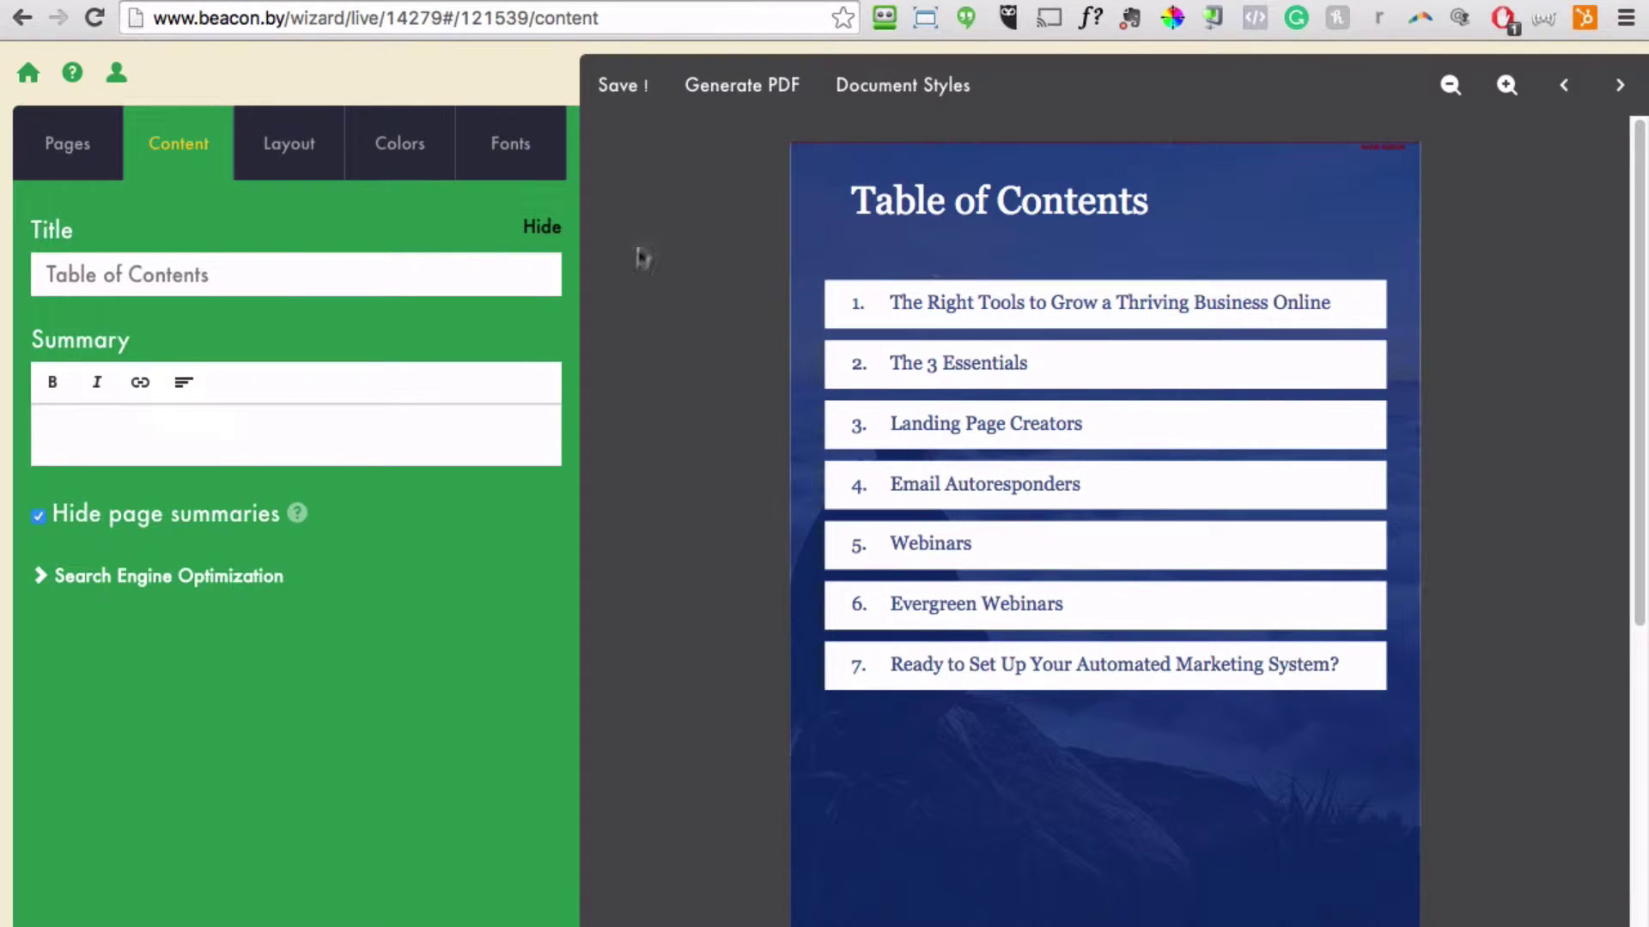
{"action": "left_click", "coordinate": [292, 152]}
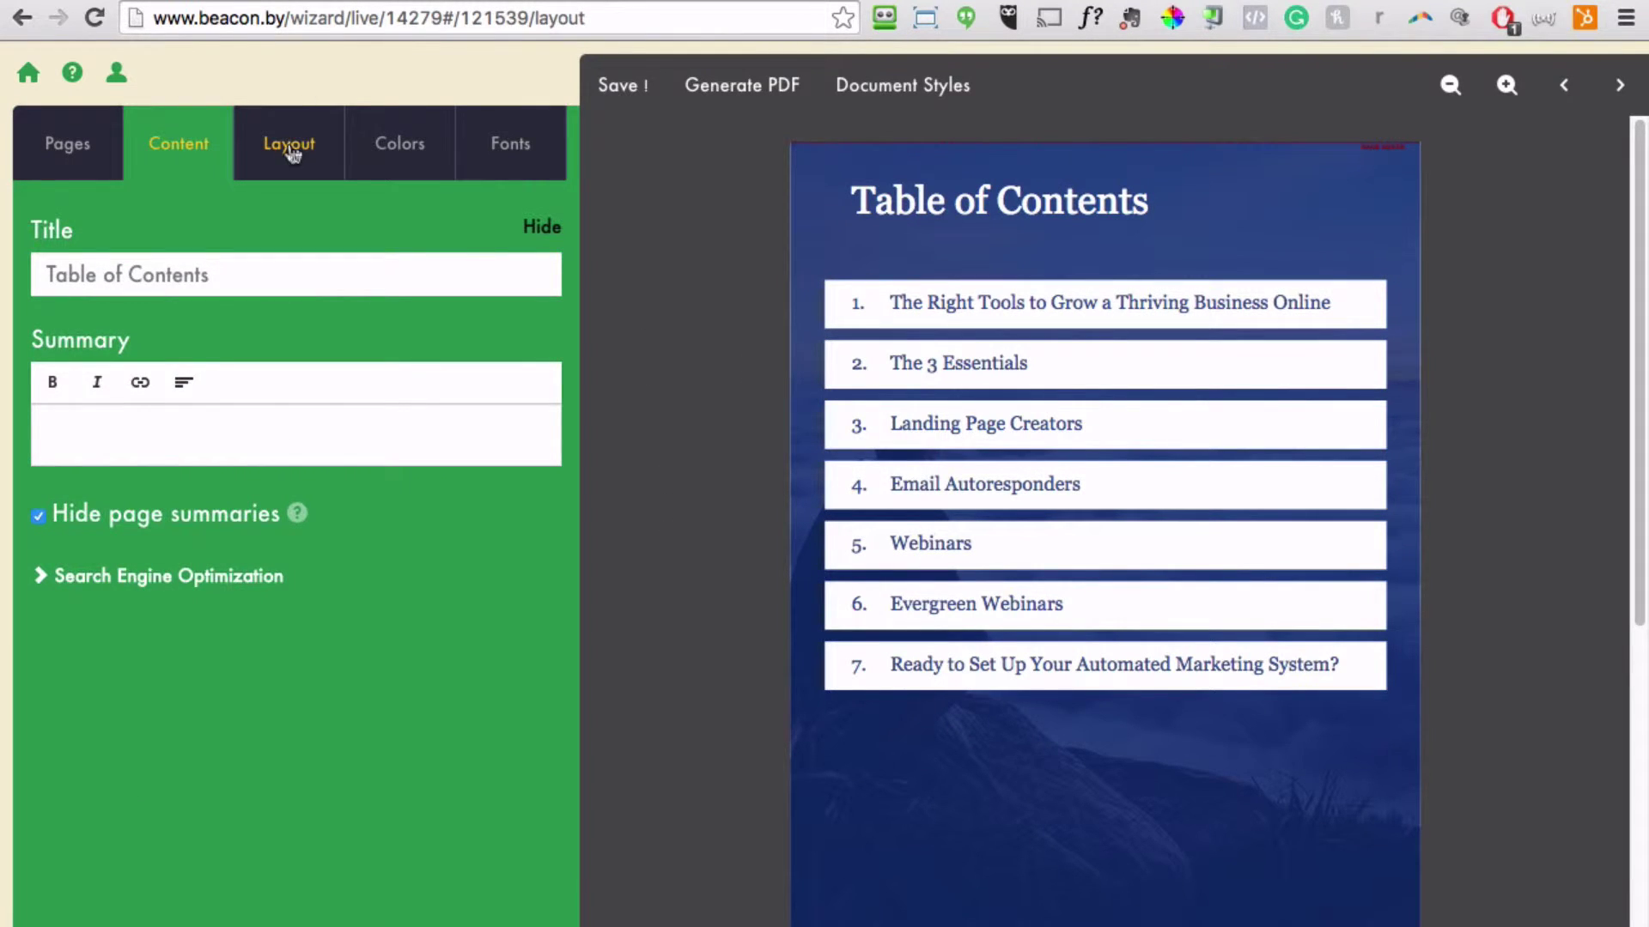
{"action": "left_click", "coordinate": [318, 617]}
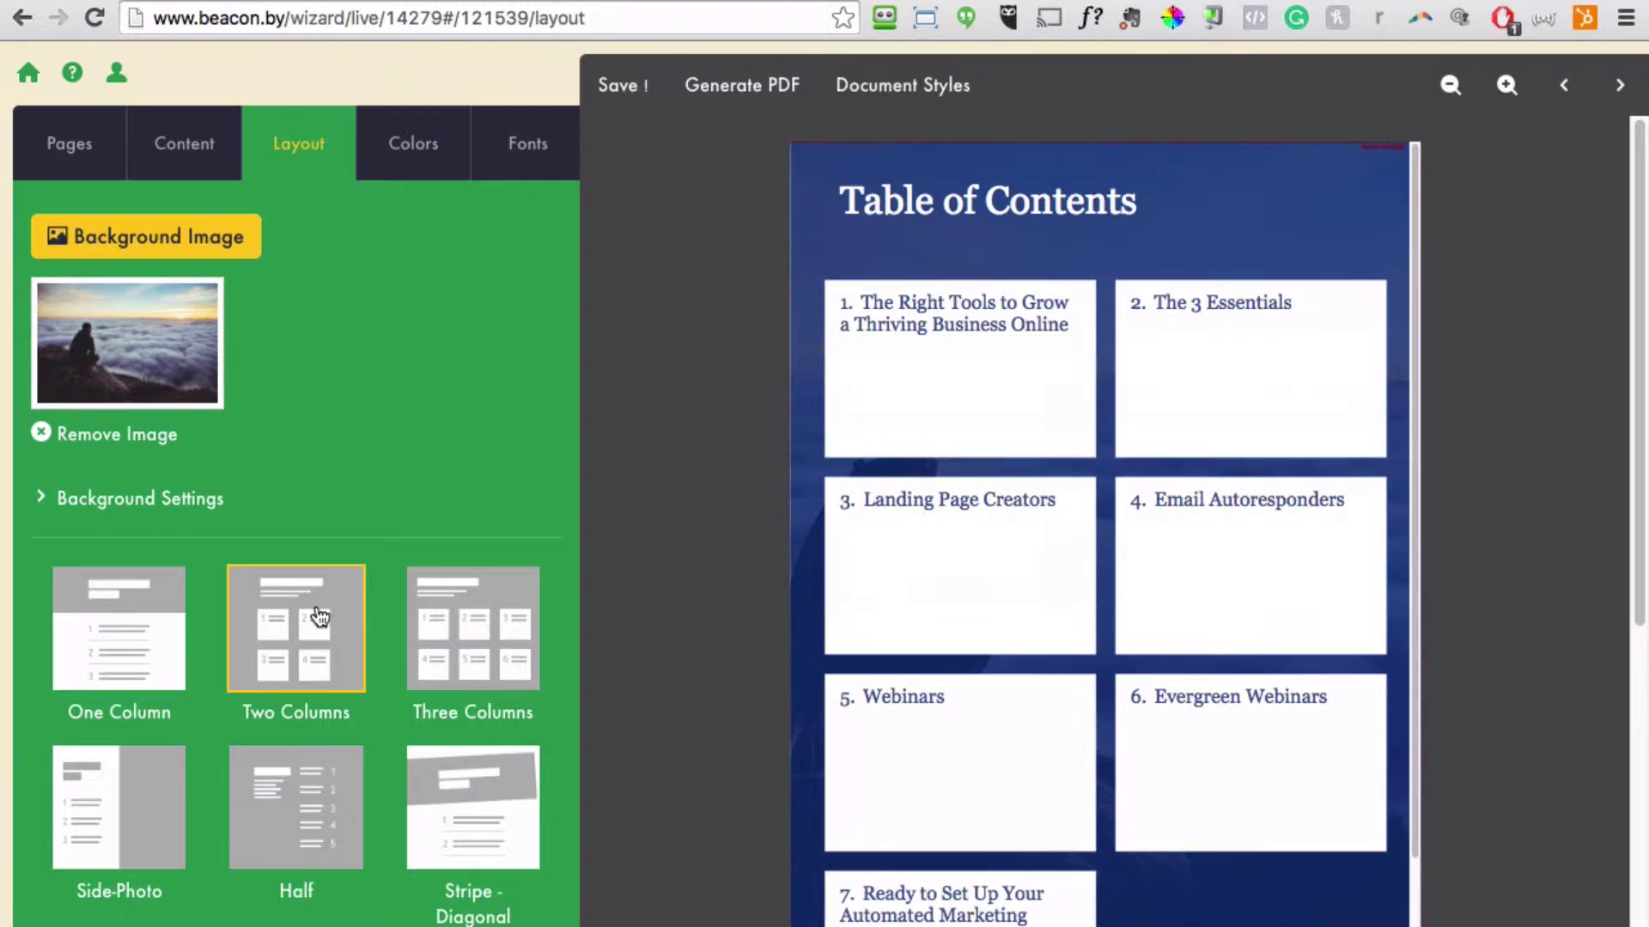
{"action": "left_click", "coordinate": [514, 631]}
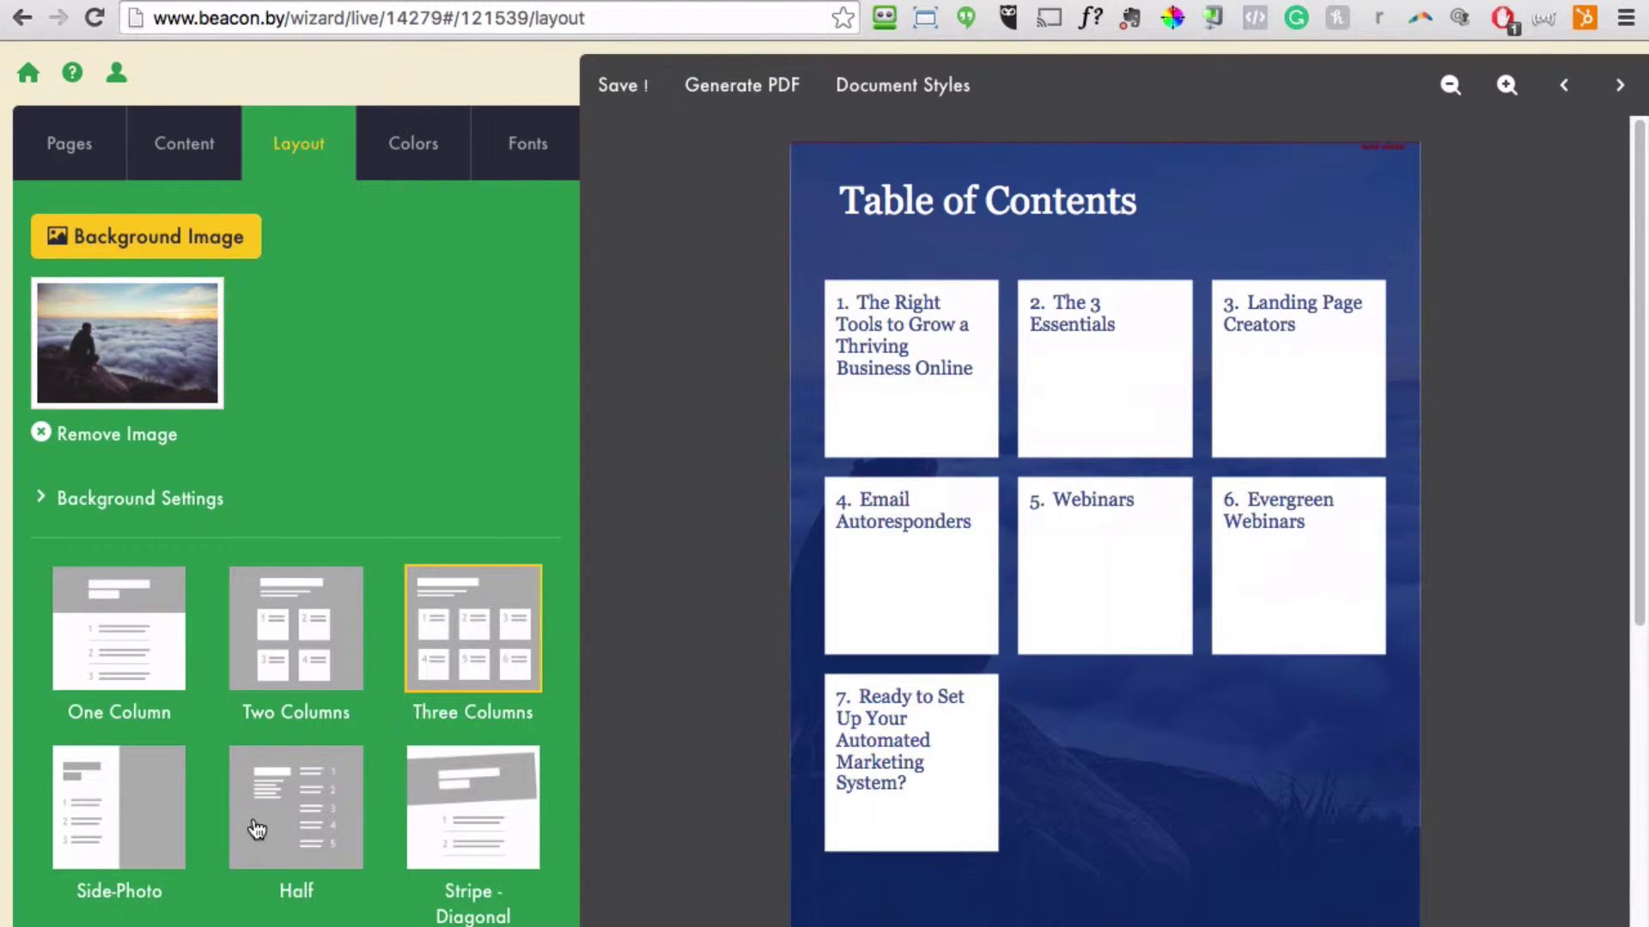
{"action": "left_click", "coordinate": [289, 814]}
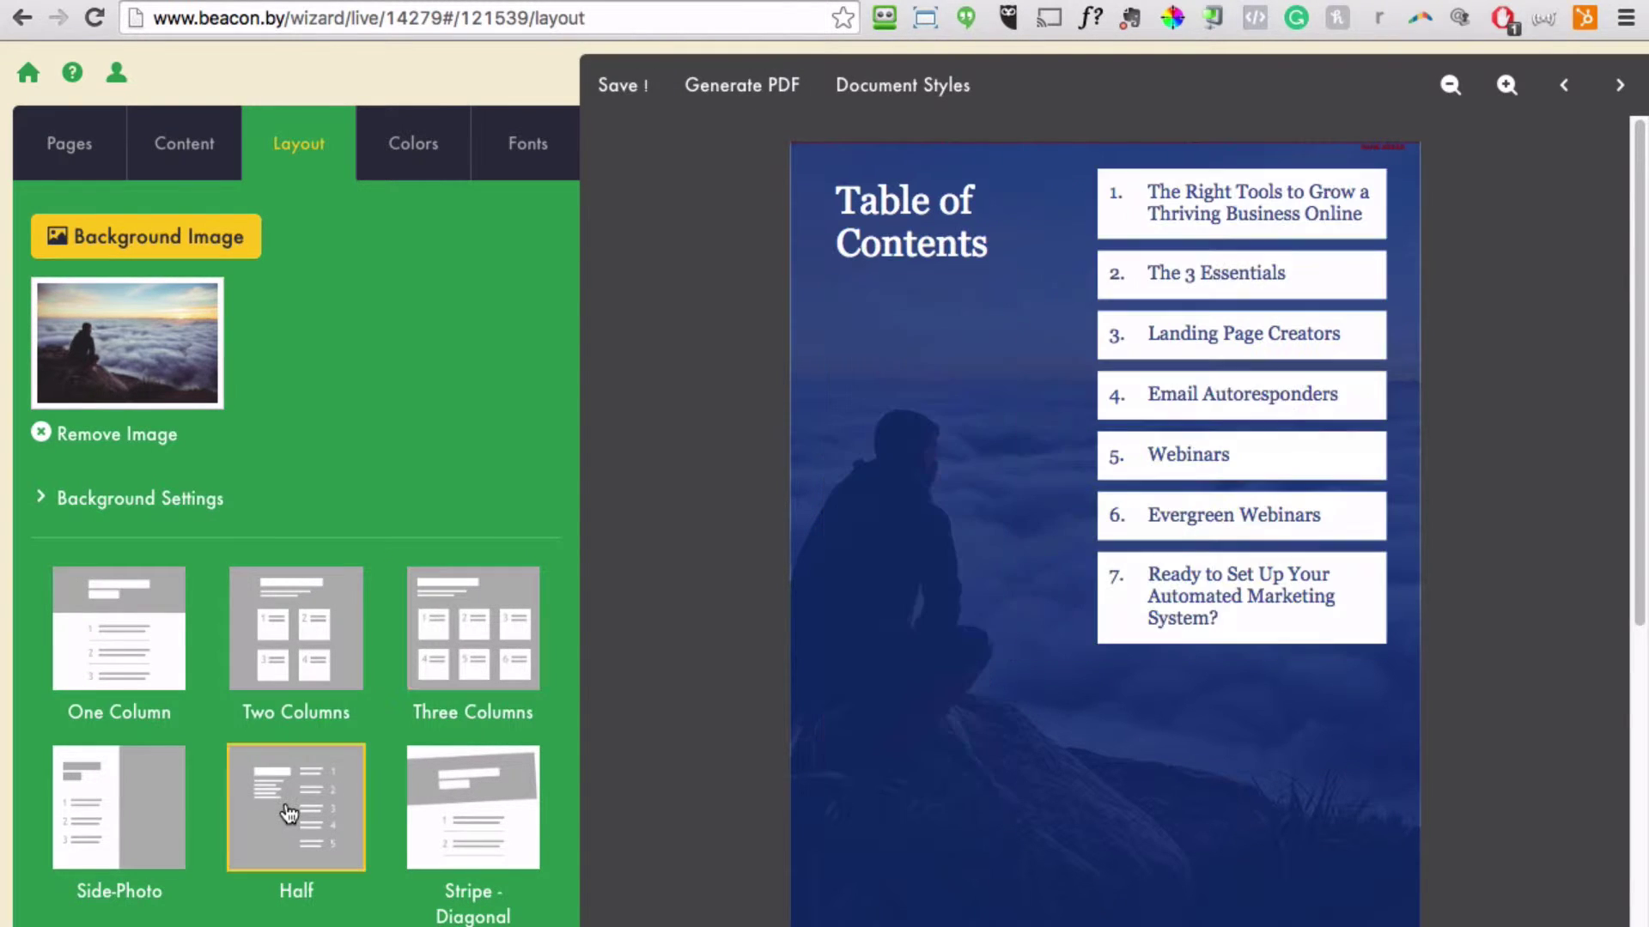
{"action": "left_click", "coordinate": [169, 619]}
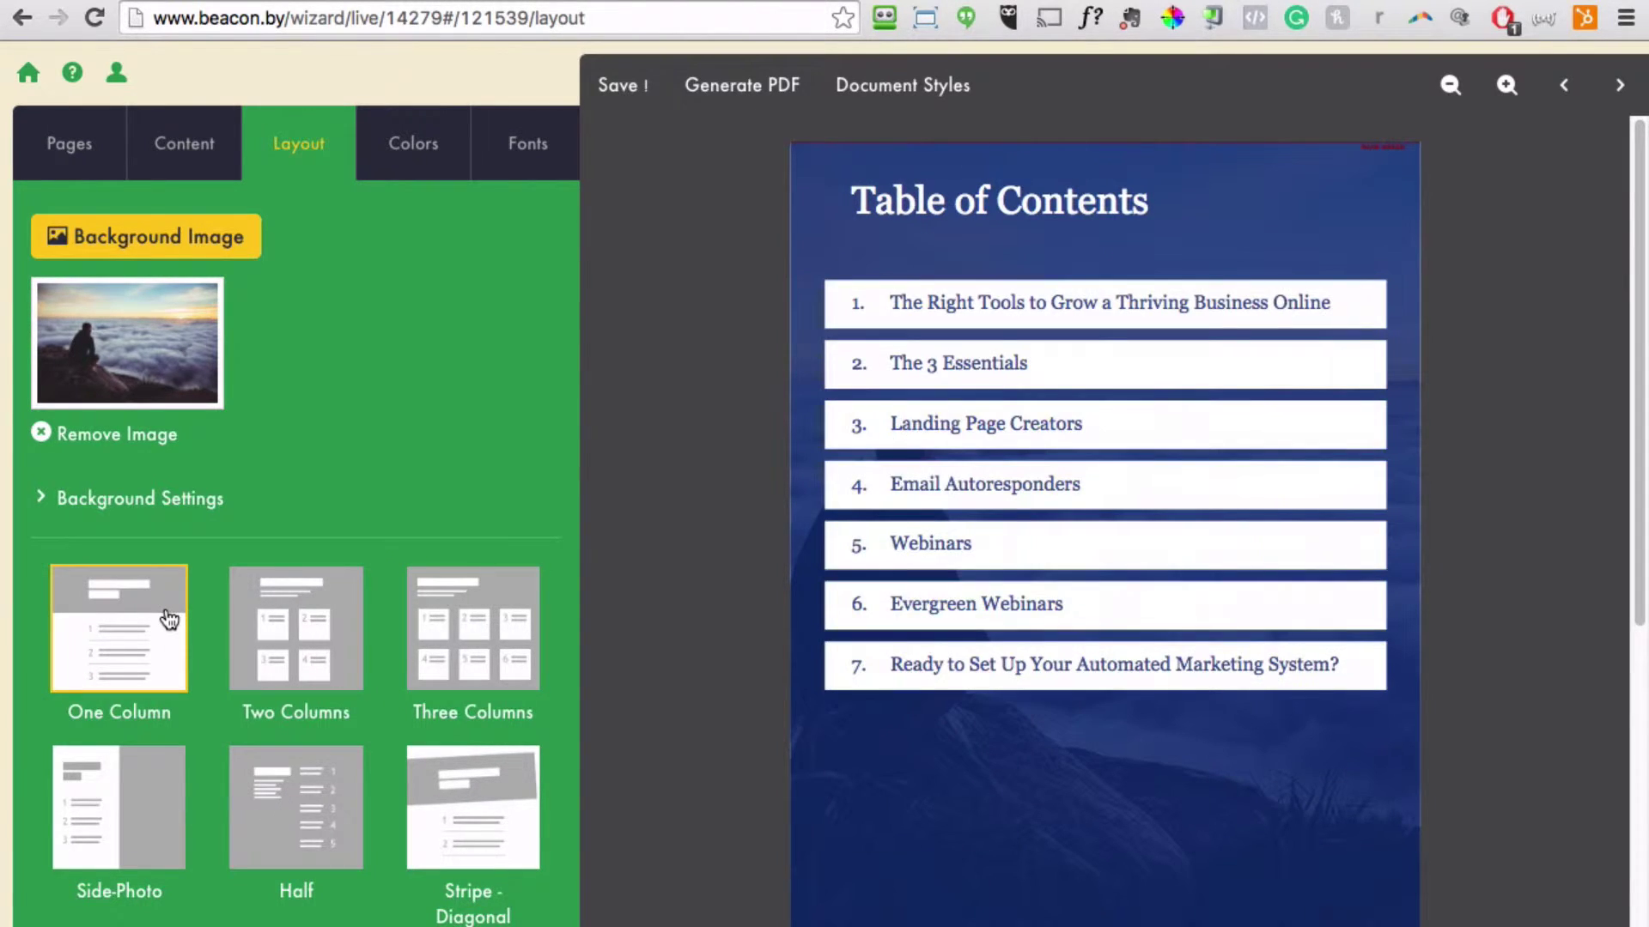
Open The 3 Essentials page and review its summary and news items.
{"action": "left_click", "coordinate": [84, 143]}
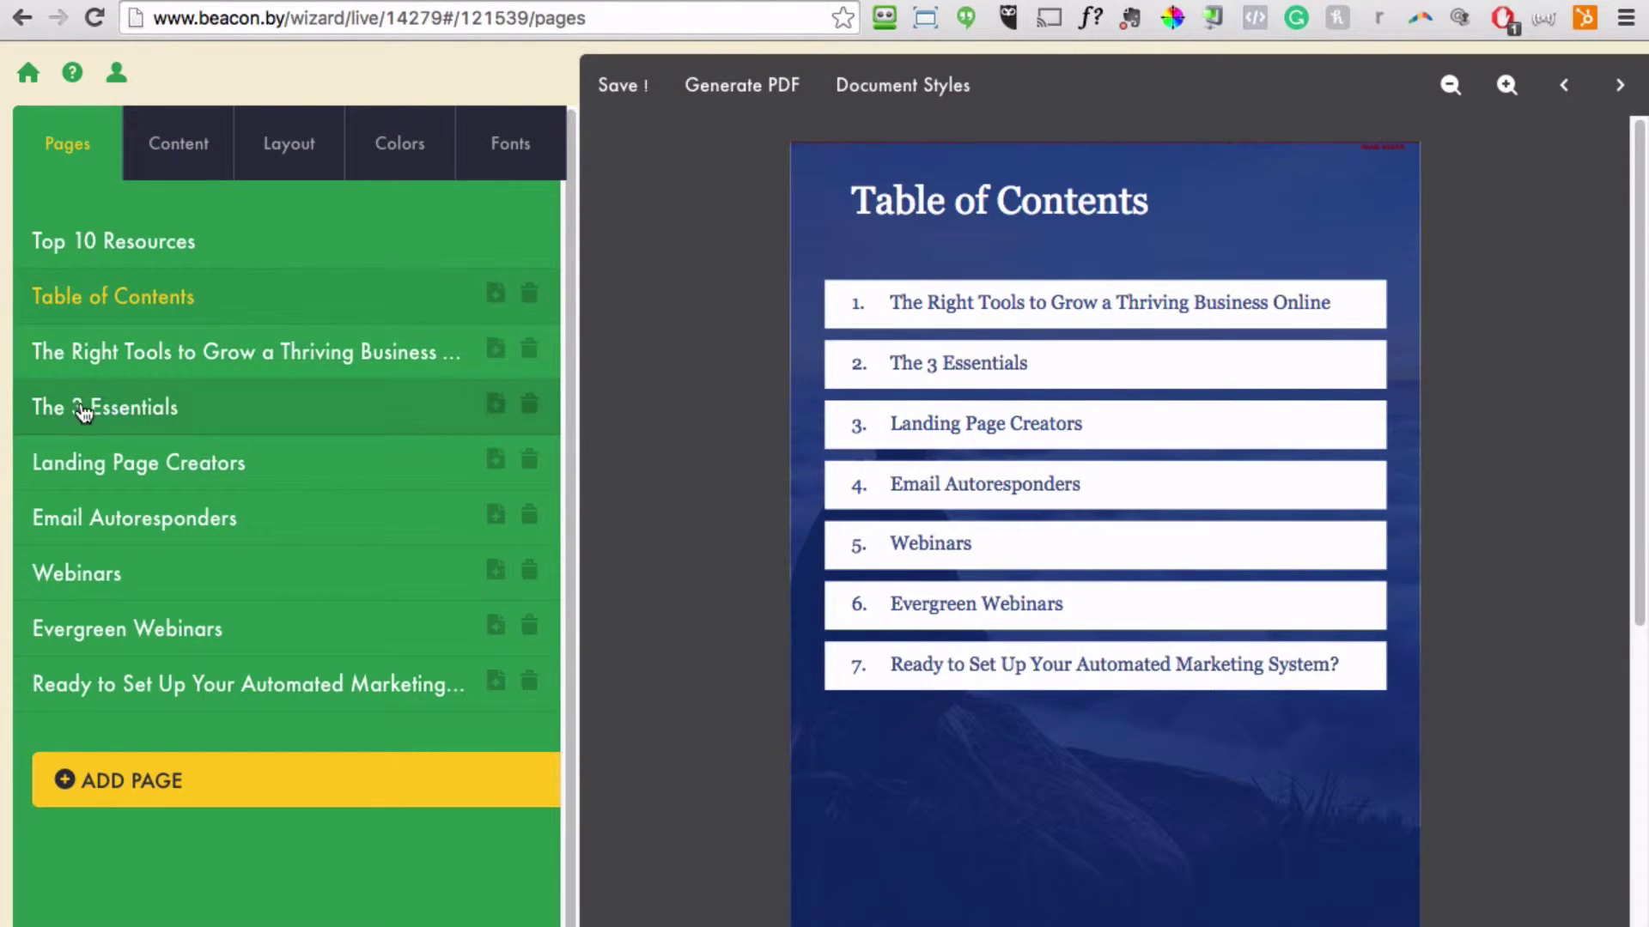
{"action": "left_click", "coordinate": [80, 405]}
{"action": "left_click", "coordinate": [176, 412]}
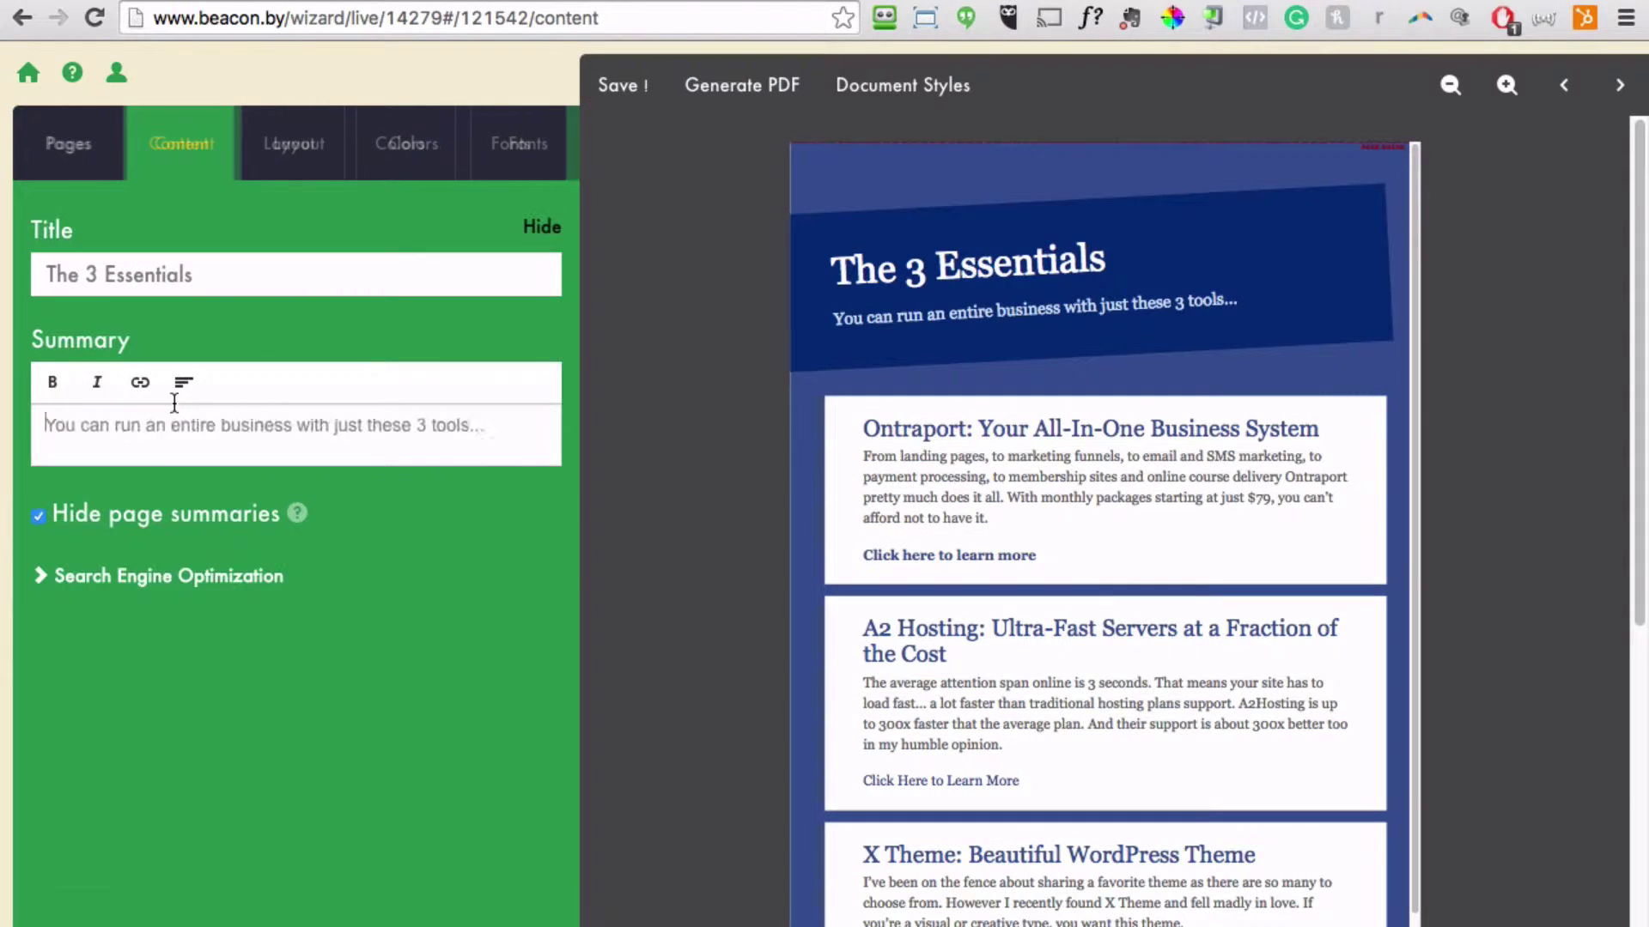
{"action": "scroll", "coordinate": [1013, 566], "scroll_direction": "down", "scroll_amount": 2}
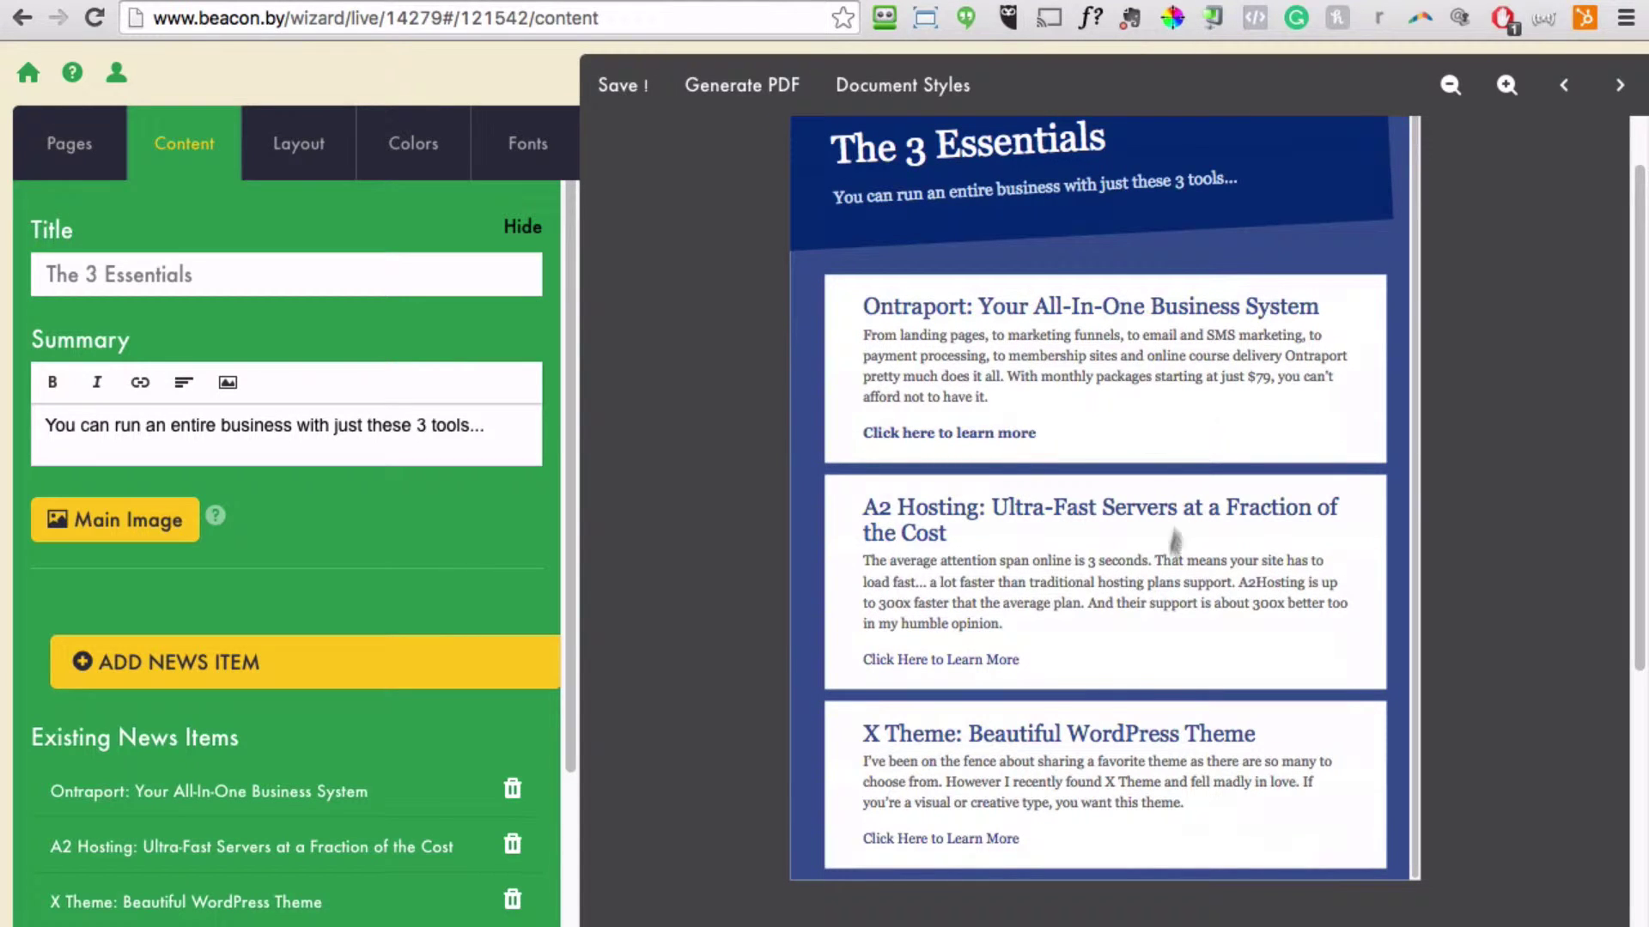
Try the One Column and Two Columns layouts on The 3 Essentials page and restore the Stripe - Diagonal layout.
{"action": "left_click", "coordinate": [310, 153]}
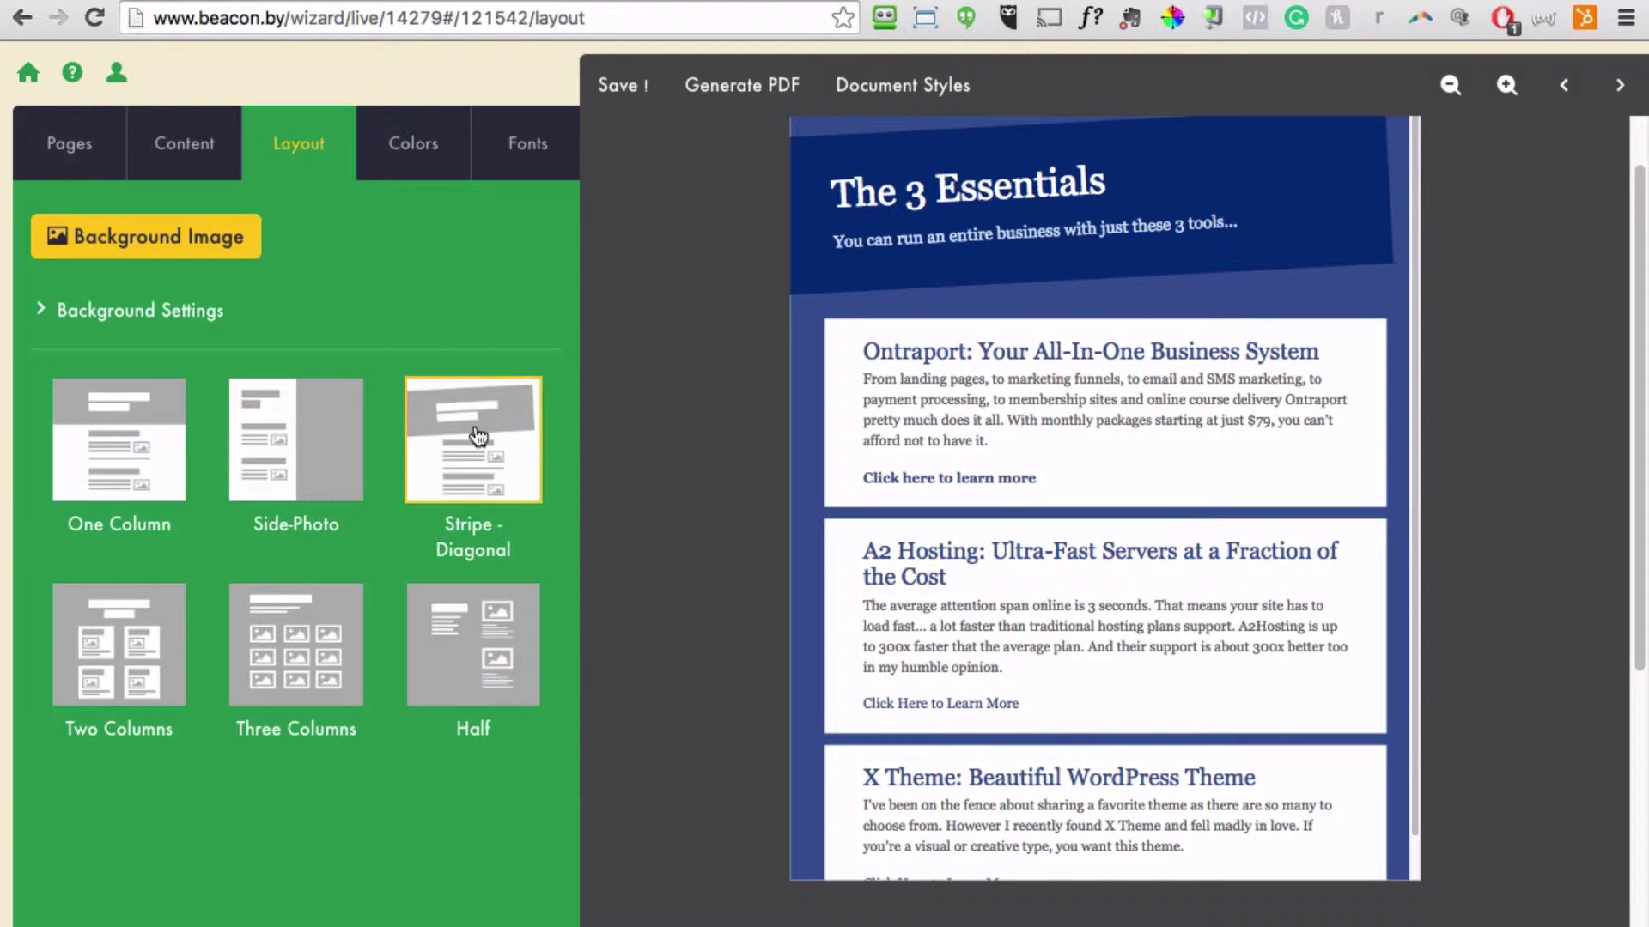
{"action": "left_click", "coordinate": [135, 445]}
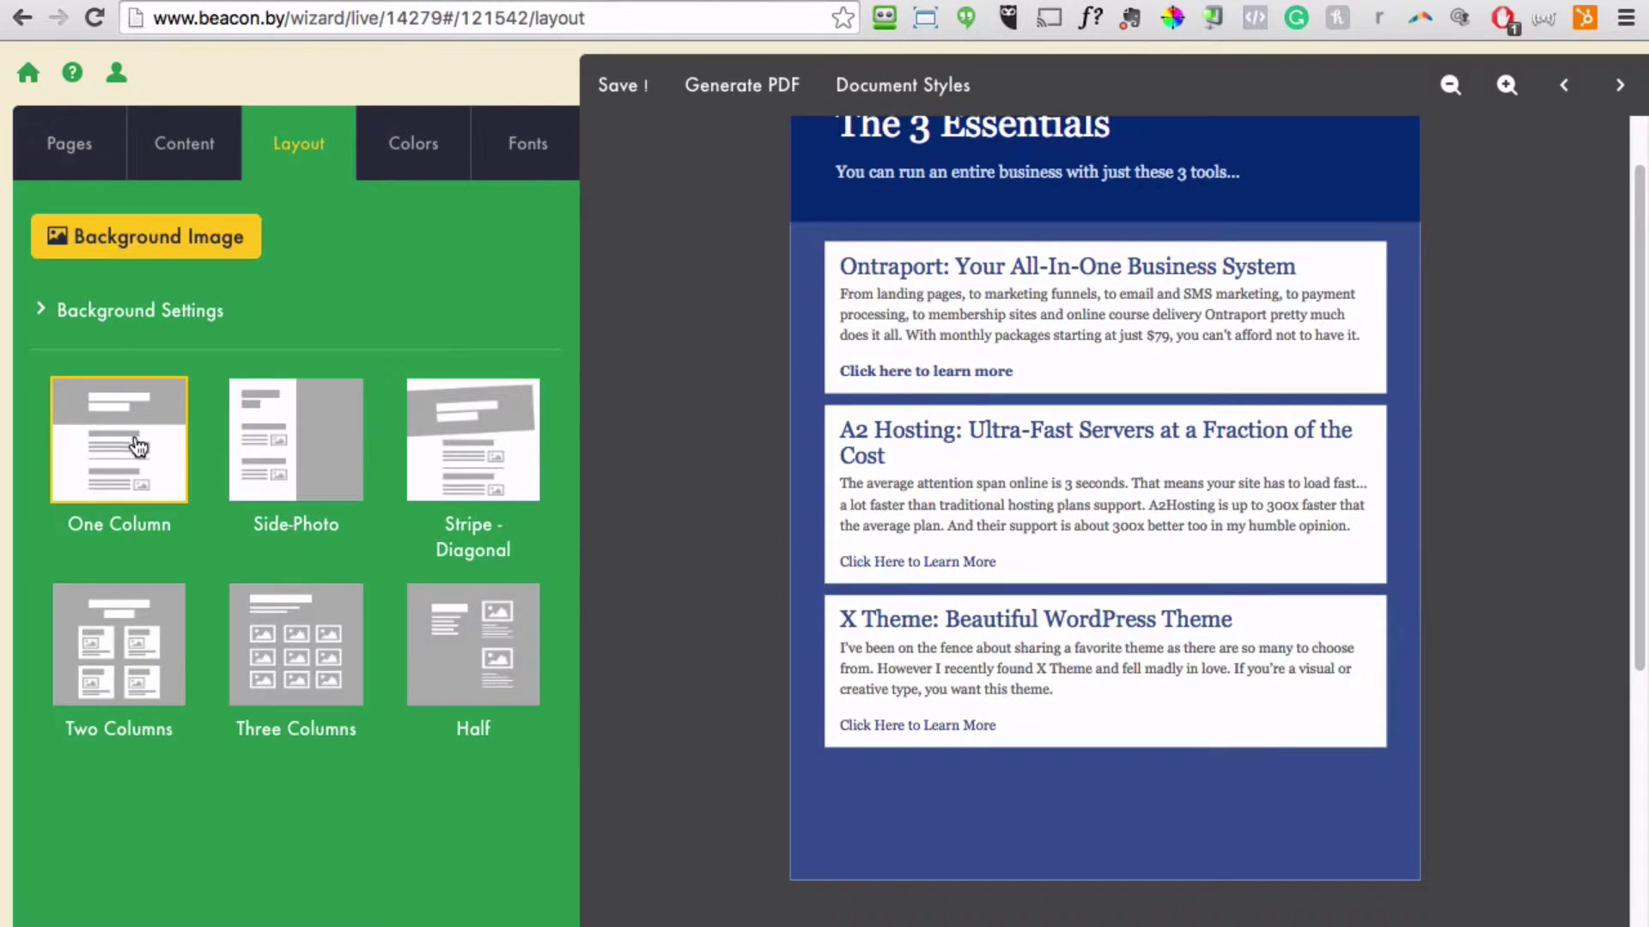
{"action": "left_click", "coordinate": [114, 692]}
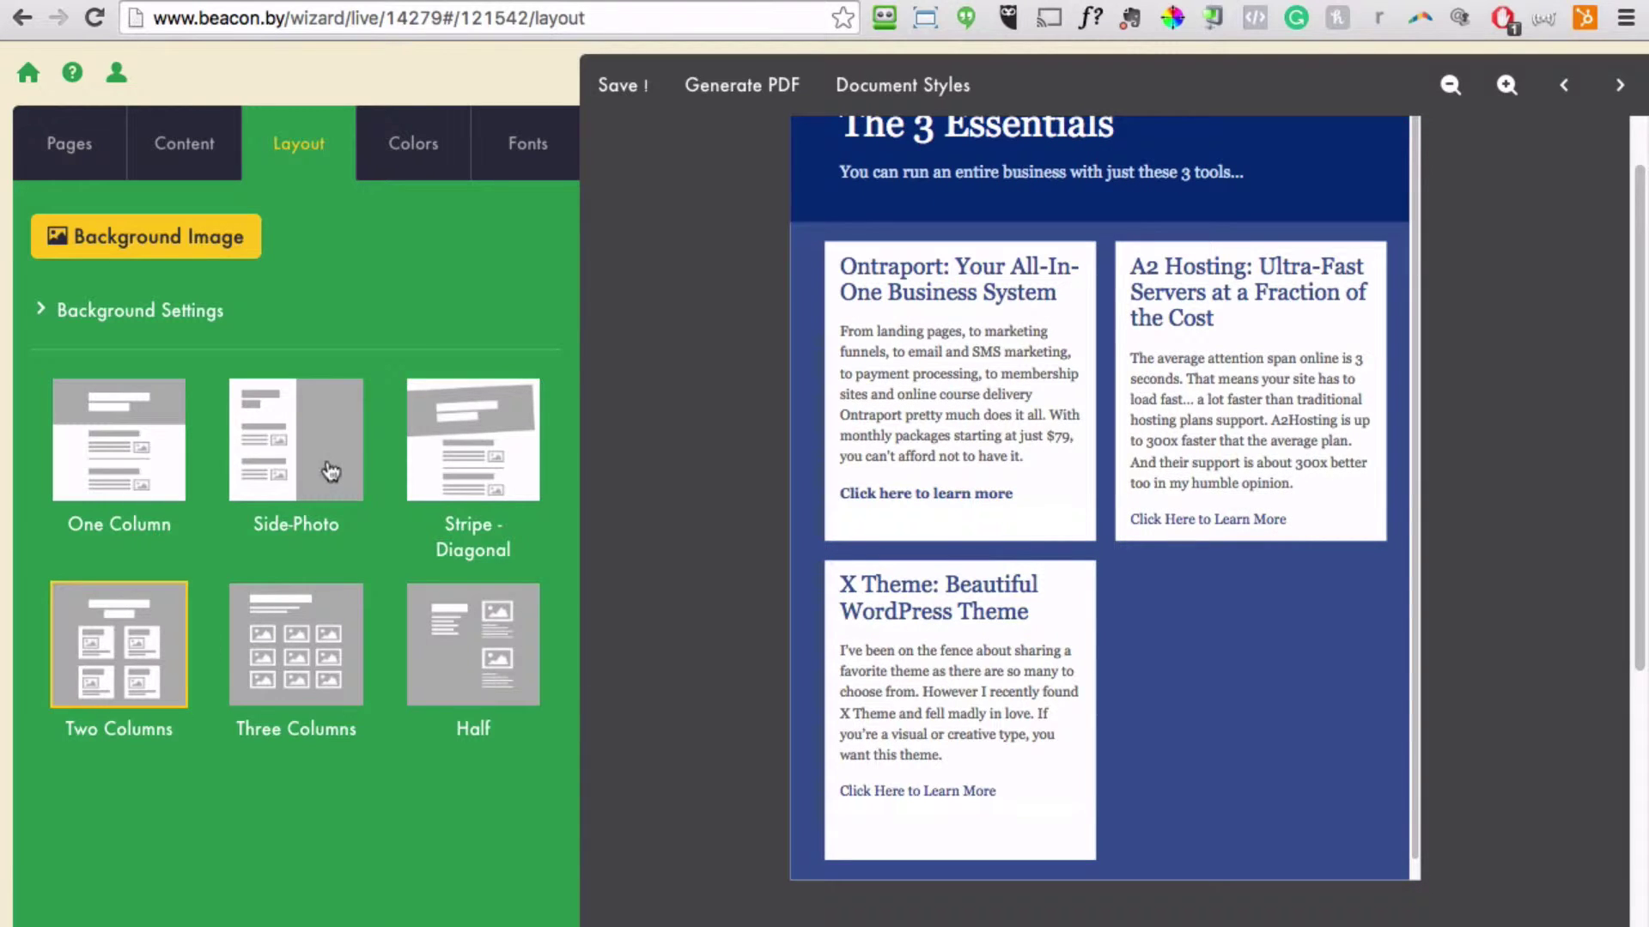
{"action": "left_click", "coordinate": [463, 487]}
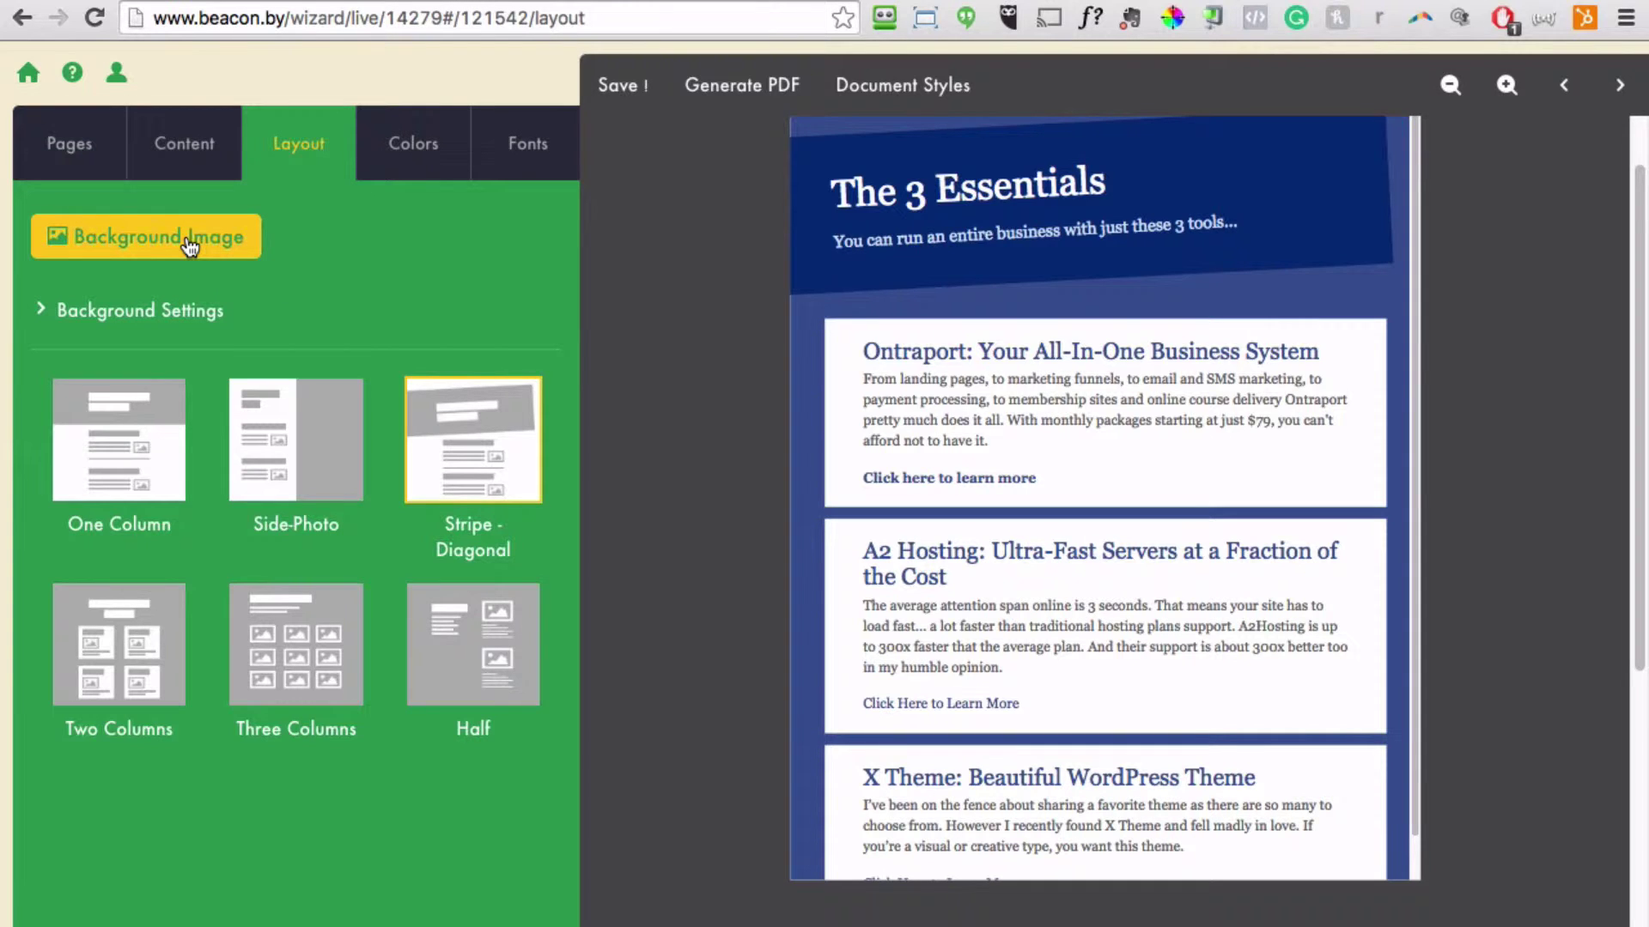
Review the page color schemes and the theme colors available for the whole document, leaving the document styles without changes.
{"action": "left_click", "coordinate": [425, 145]}
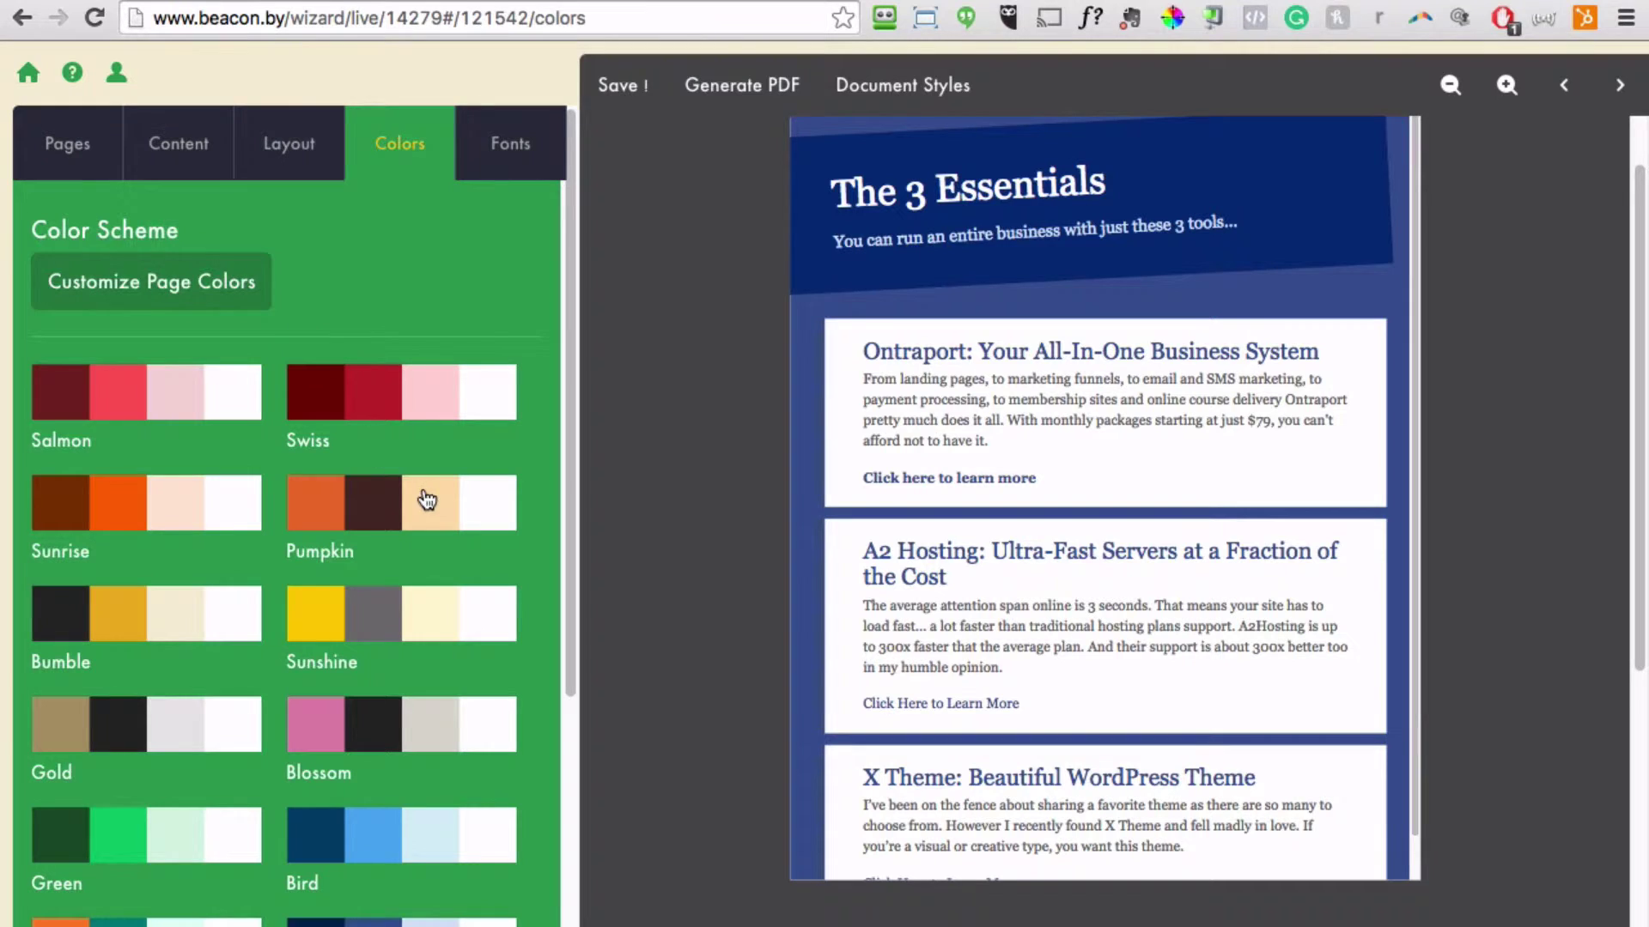
{"action": "left_click", "coordinate": [925, 86]}
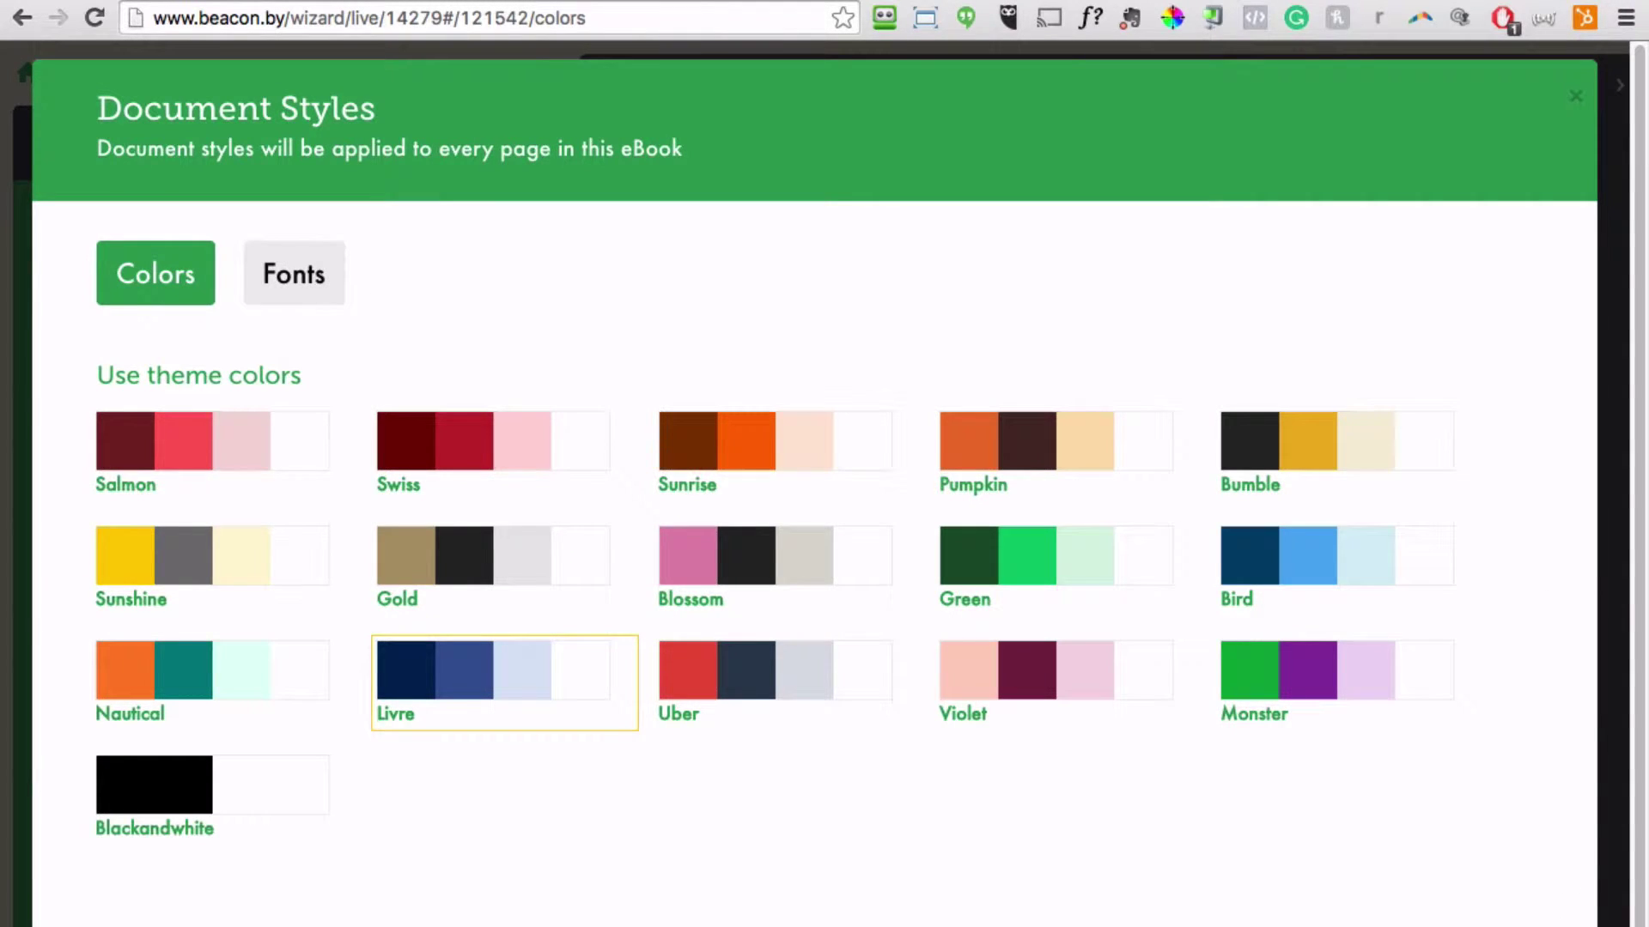
{"action": "key", "text": "Escape"}
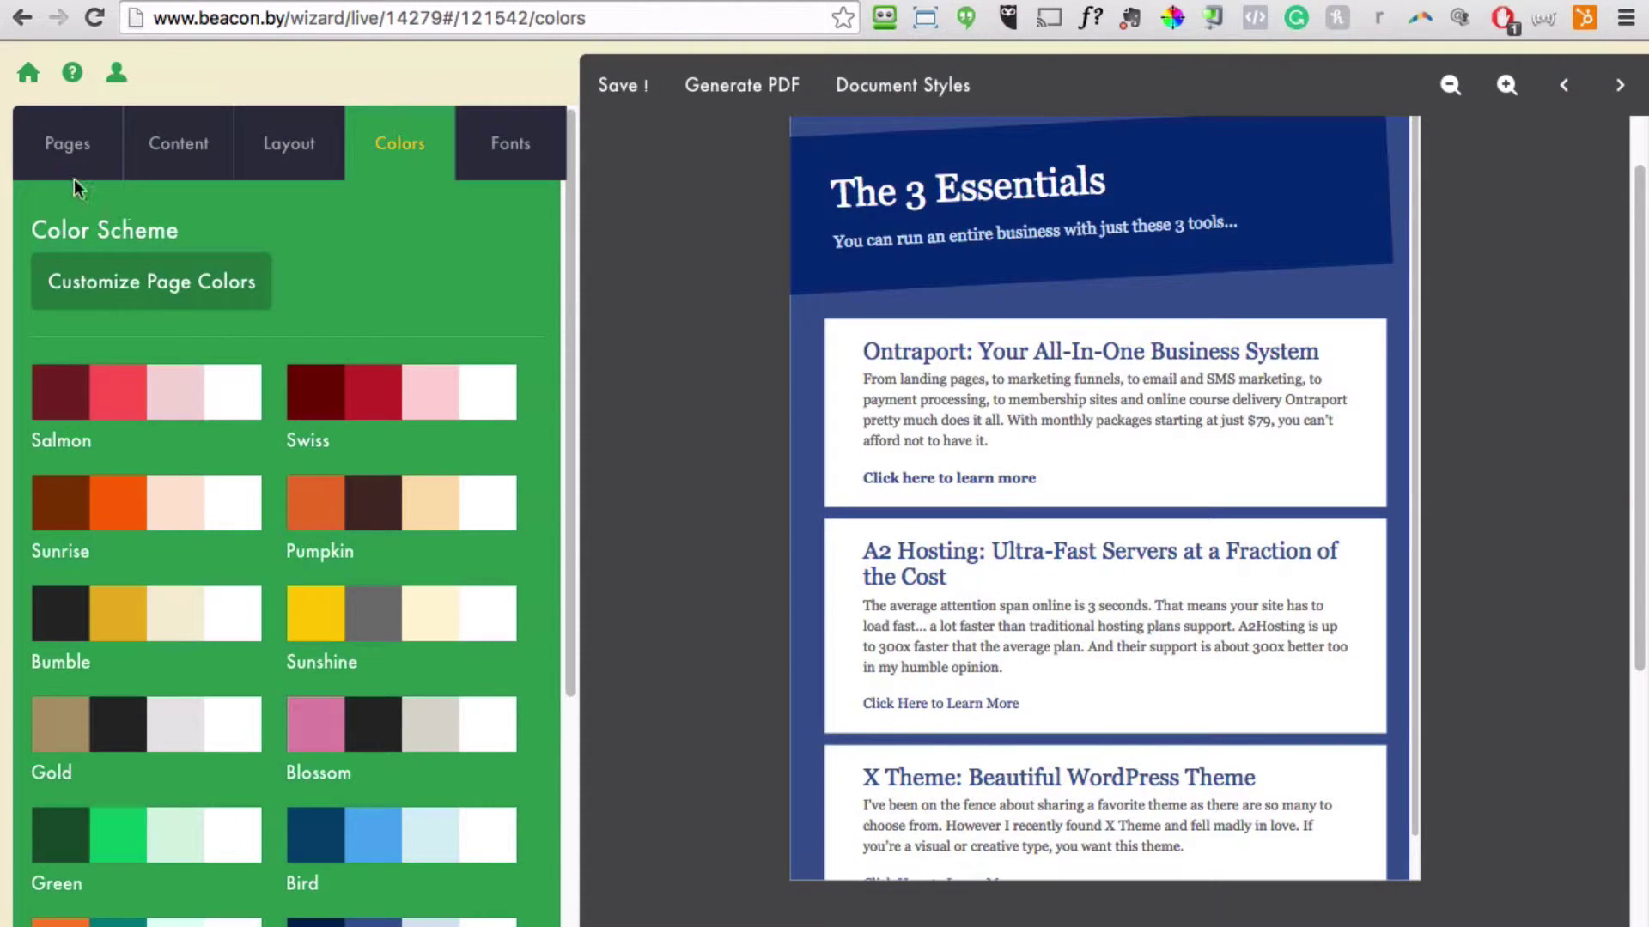
Generate the eBook's PDF, look through its pages up to Evergreen Webinars and return to the editor.
{"action": "left_click", "coordinate": [760, 90]}
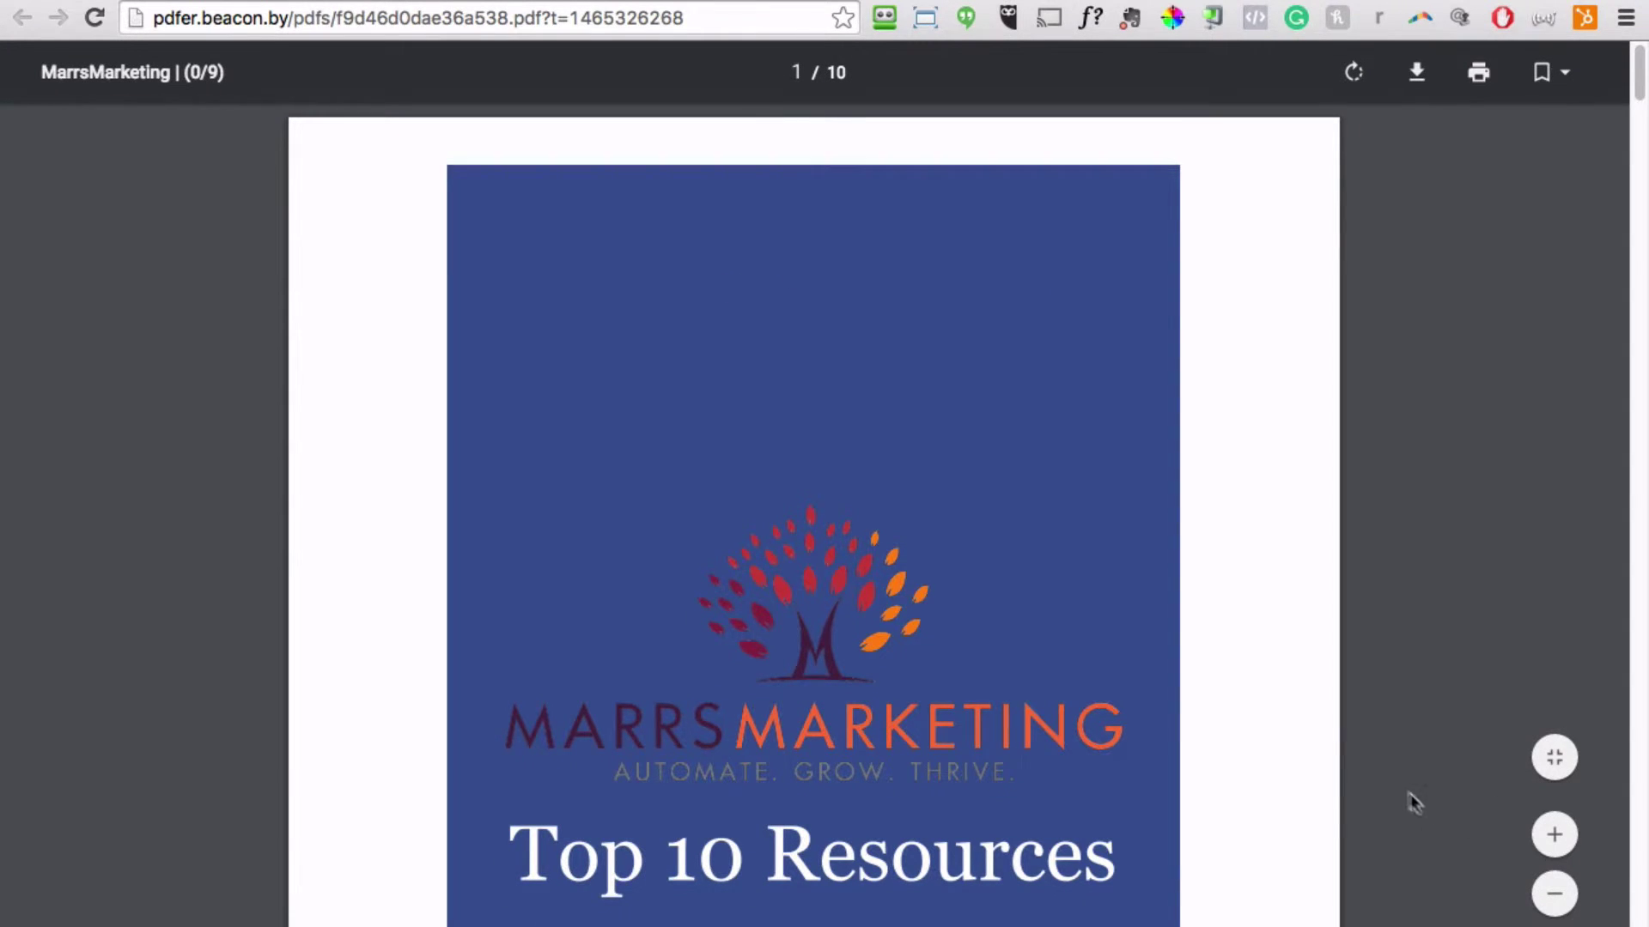
{"action": "scroll", "coordinate": [1412, 803], "scroll_direction": "down", "scroll_amount": 10}
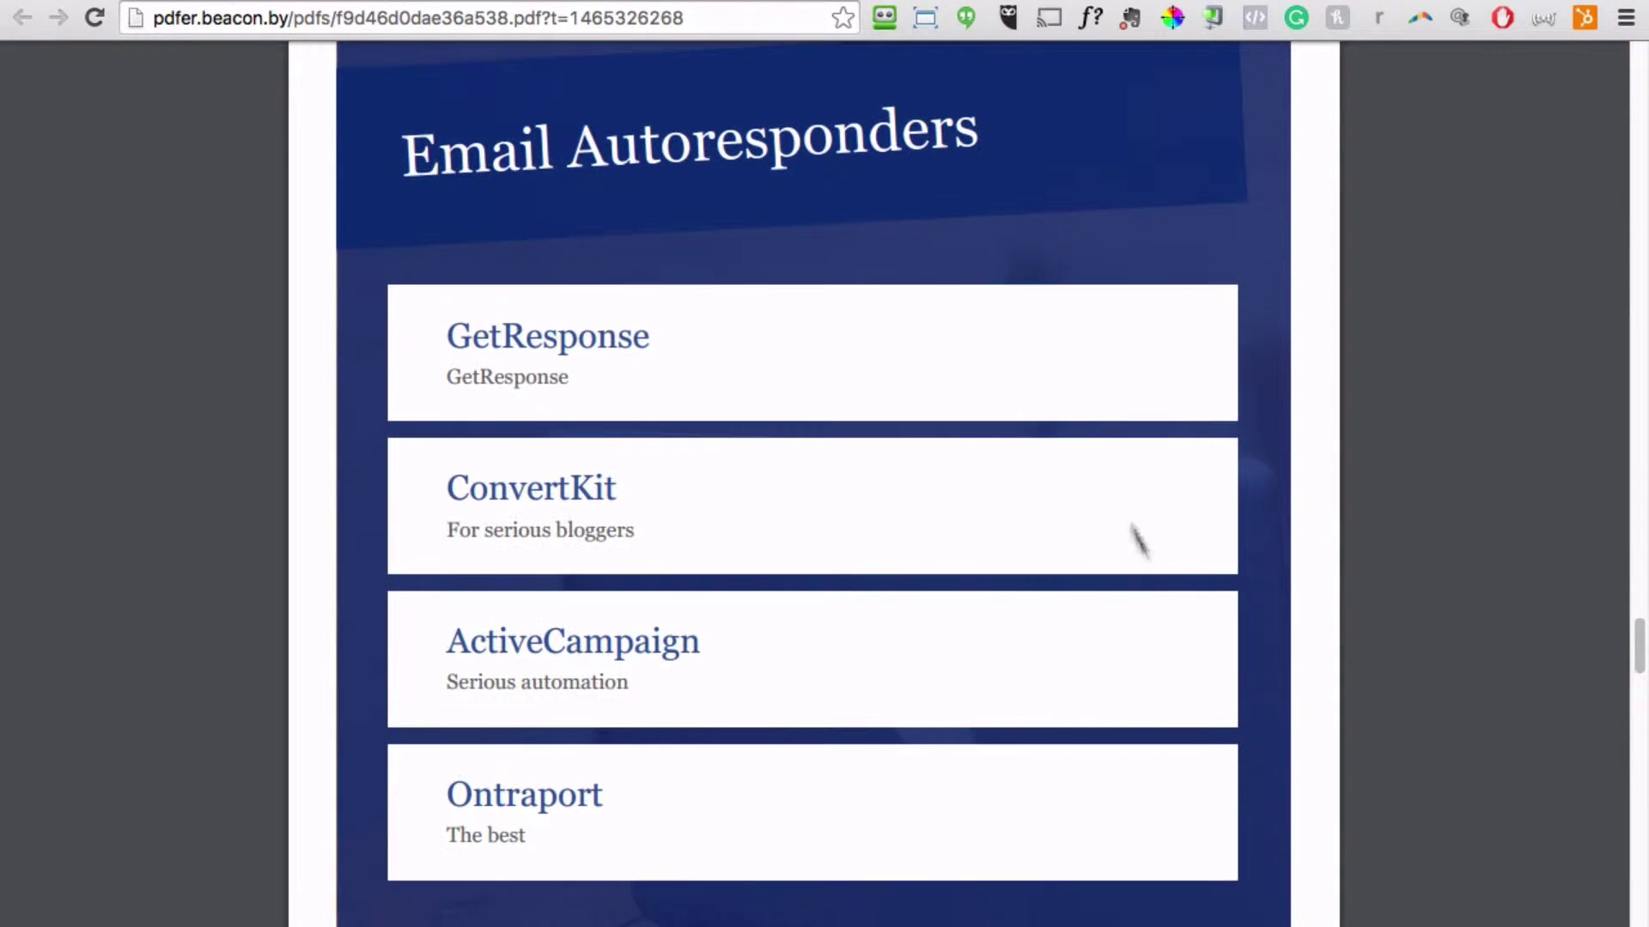
{"action": "scroll", "coordinate": [861, 647], "scroll_direction": "down", "scroll_amount": 8}
{"action": "scroll", "coordinate": [1347, 629], "scroll_direction": "down", "scroll_amount": 5}
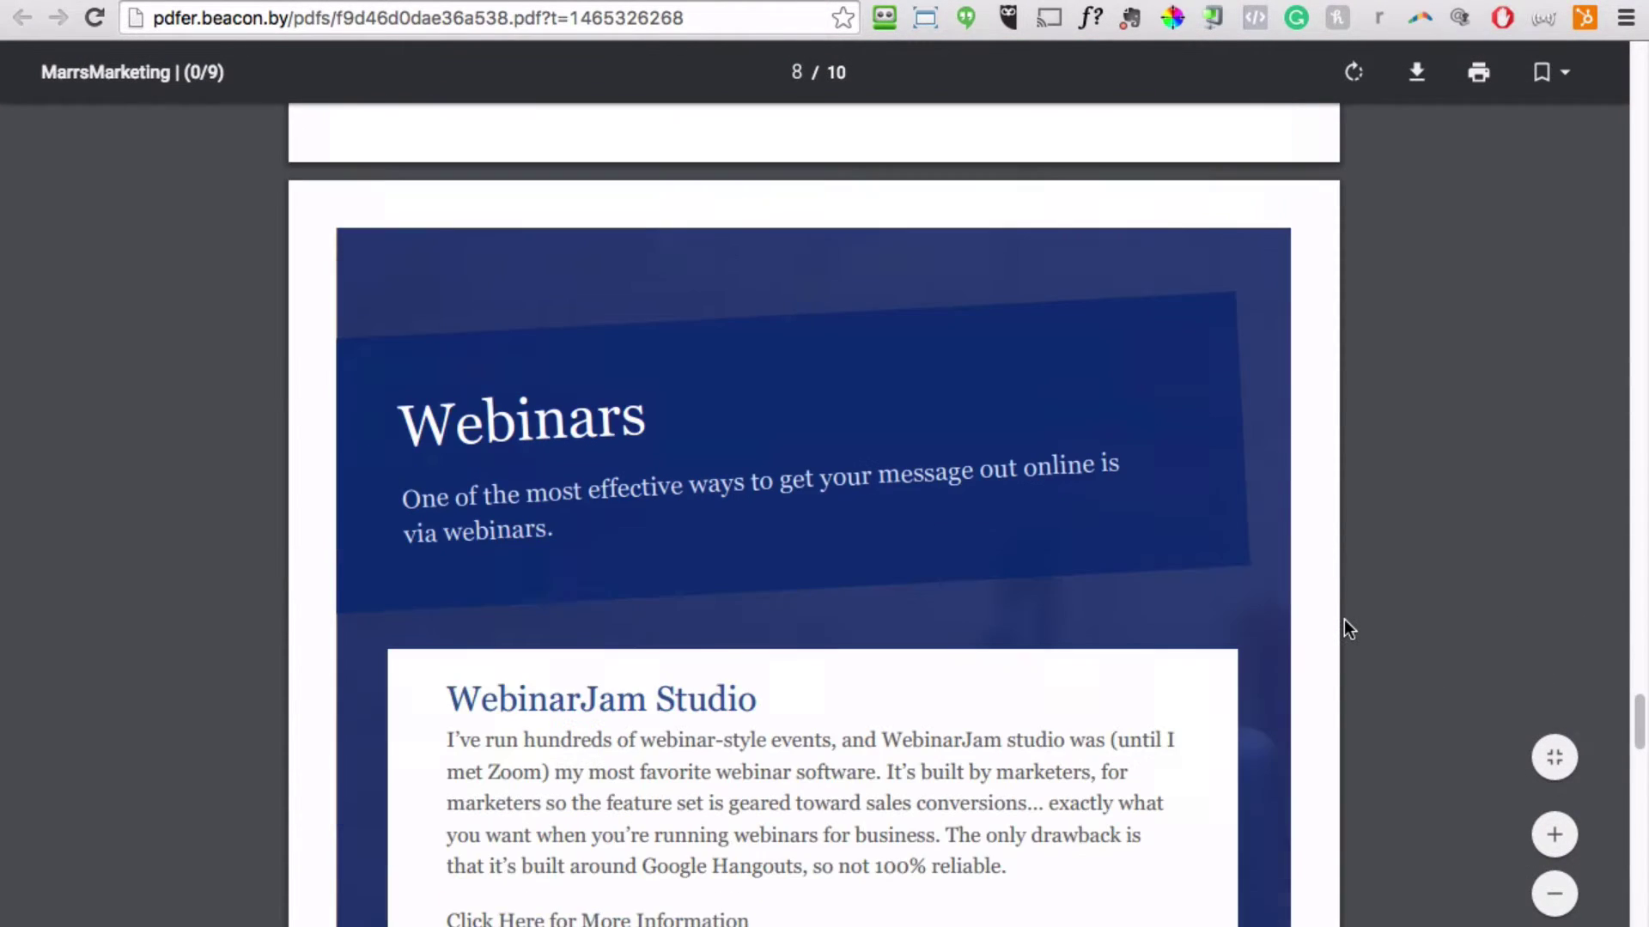
{"action": "scroll", "coordinate": [1347, 629], "scroll_direction": "down", "scroll_amount": 15}
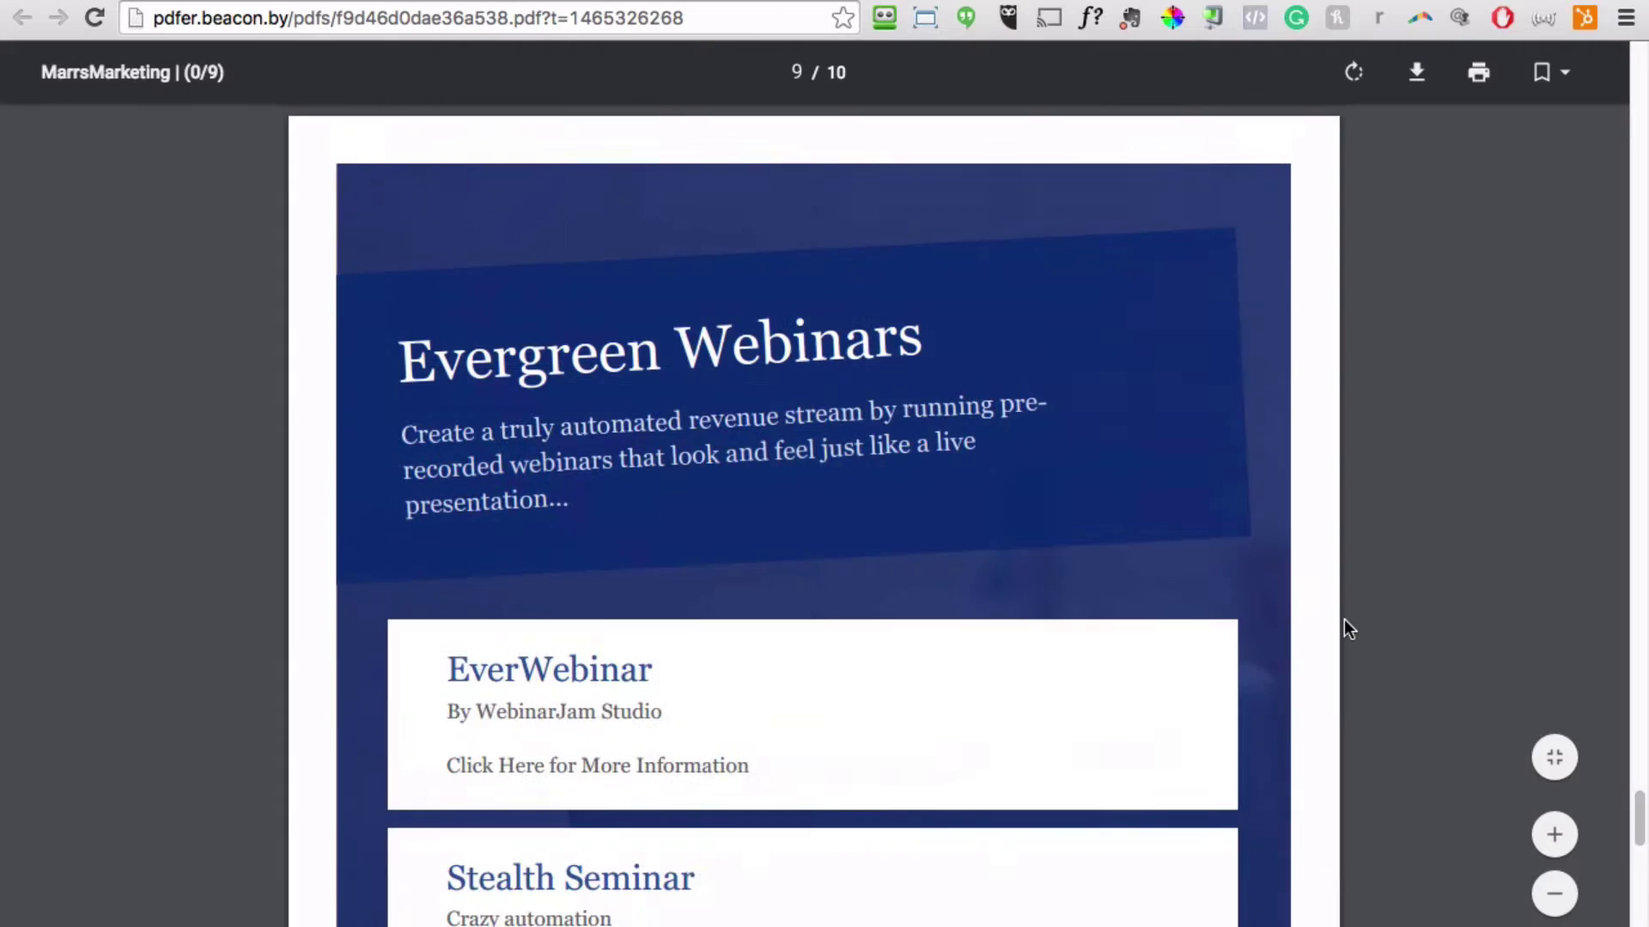
{"action": "scroll", "coordinate": [1347, 629], "scroll_direction": "down", "scroll_amount": 2}
{"action": "left_click_drag", "start_coordinate": [1641, 816], "coordinate": [1644, 60]}
{"action": "key", "text": "super+w"}
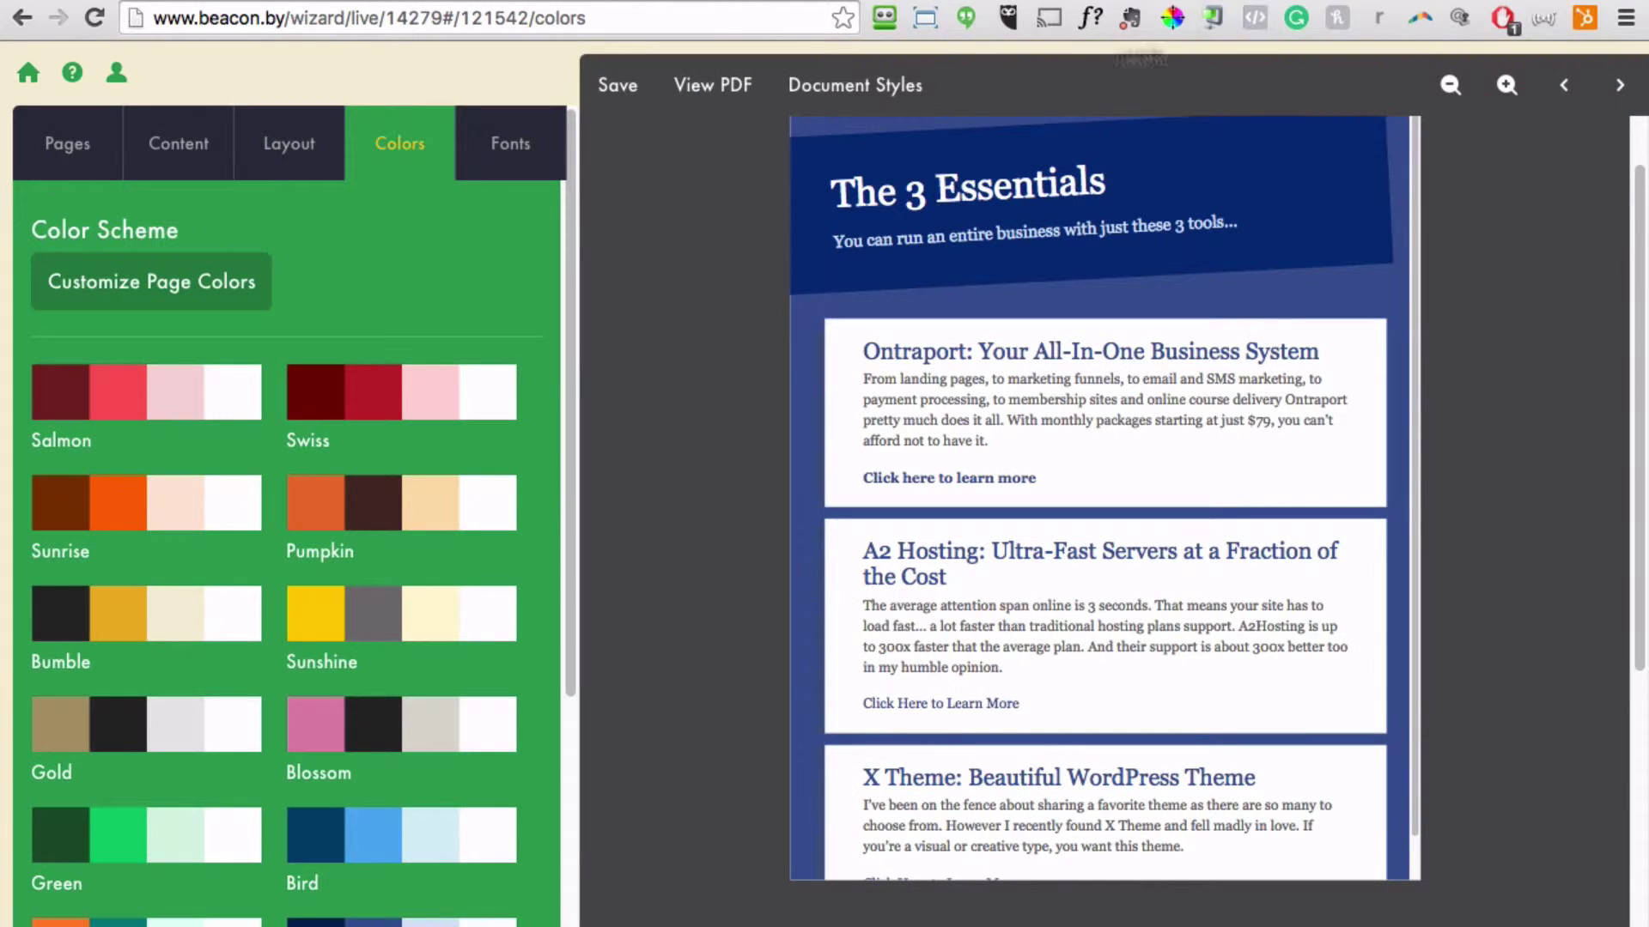
Open the share page of the Top 10 Resources eBook and load the online version from its link.
{"action": "left_click", "coordinate": [28, 77]}
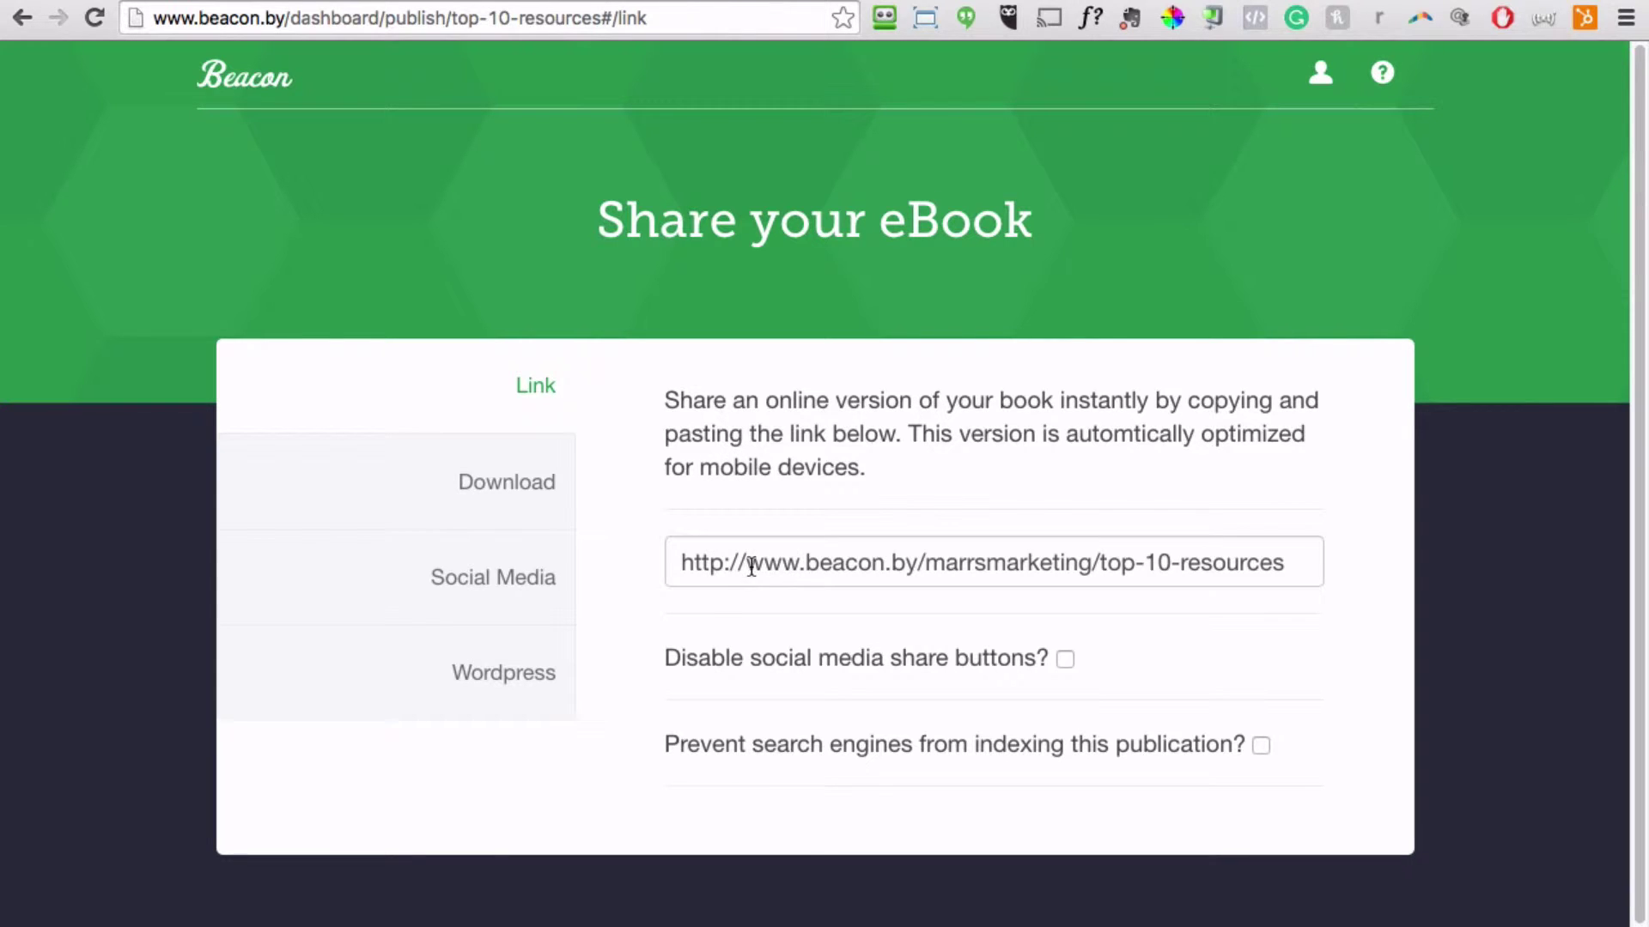
{"action": "left_click_drag", "start_coordinate": [679, 561], "coordinate": [1314, 561]}
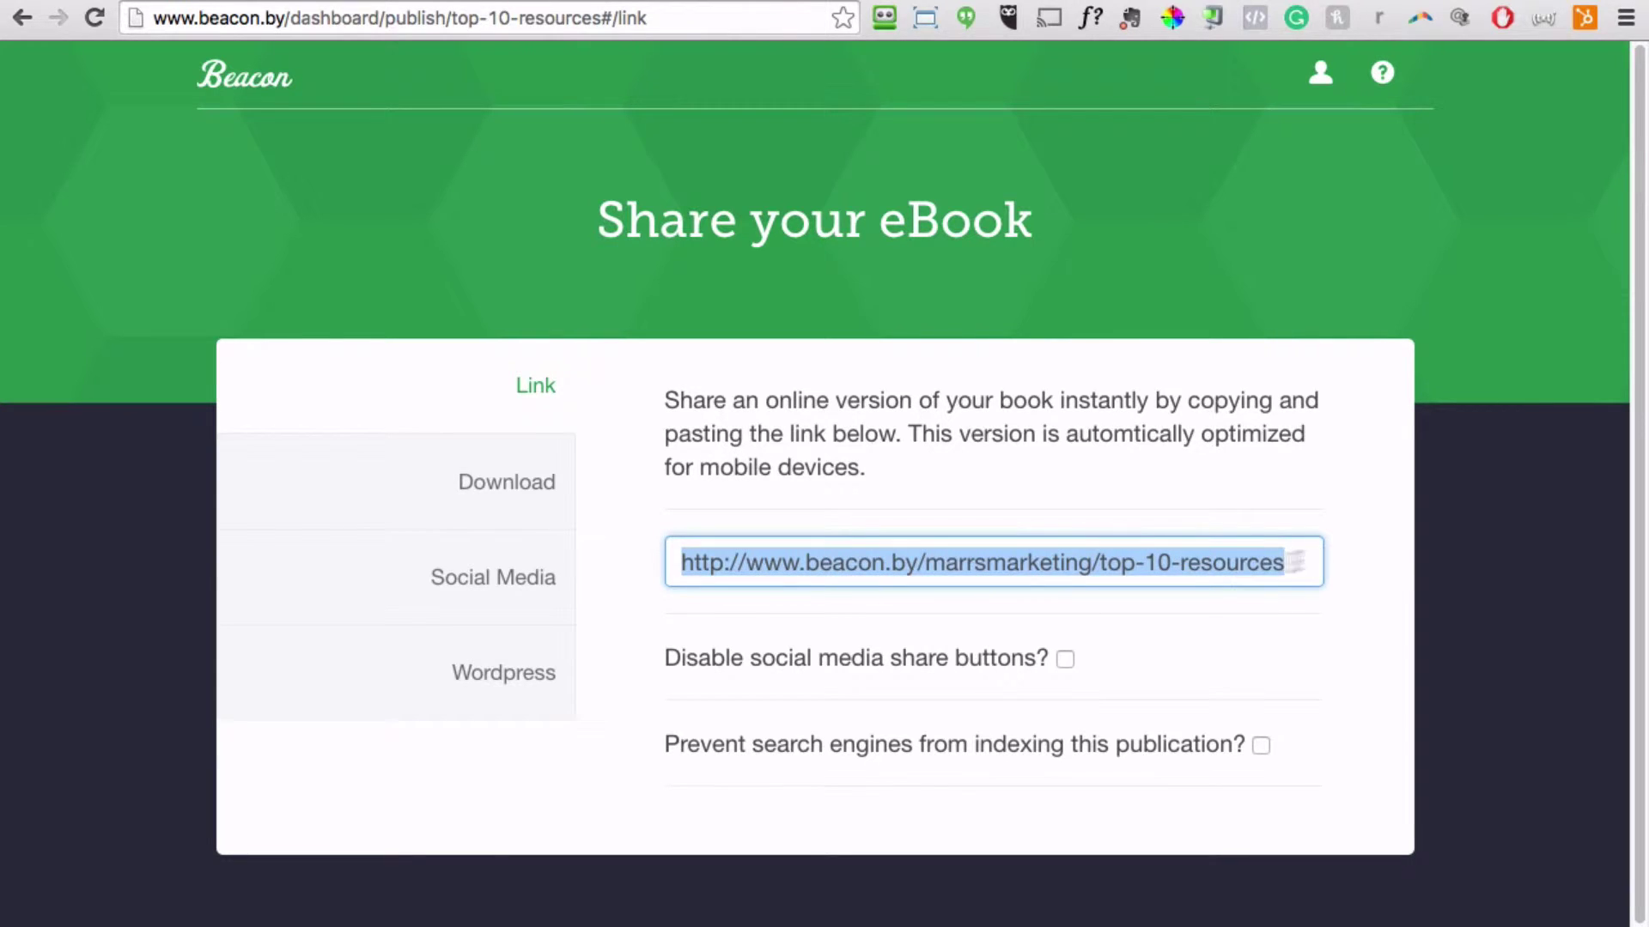
{"action": "right_click", "coordinate": [1027, 568]}
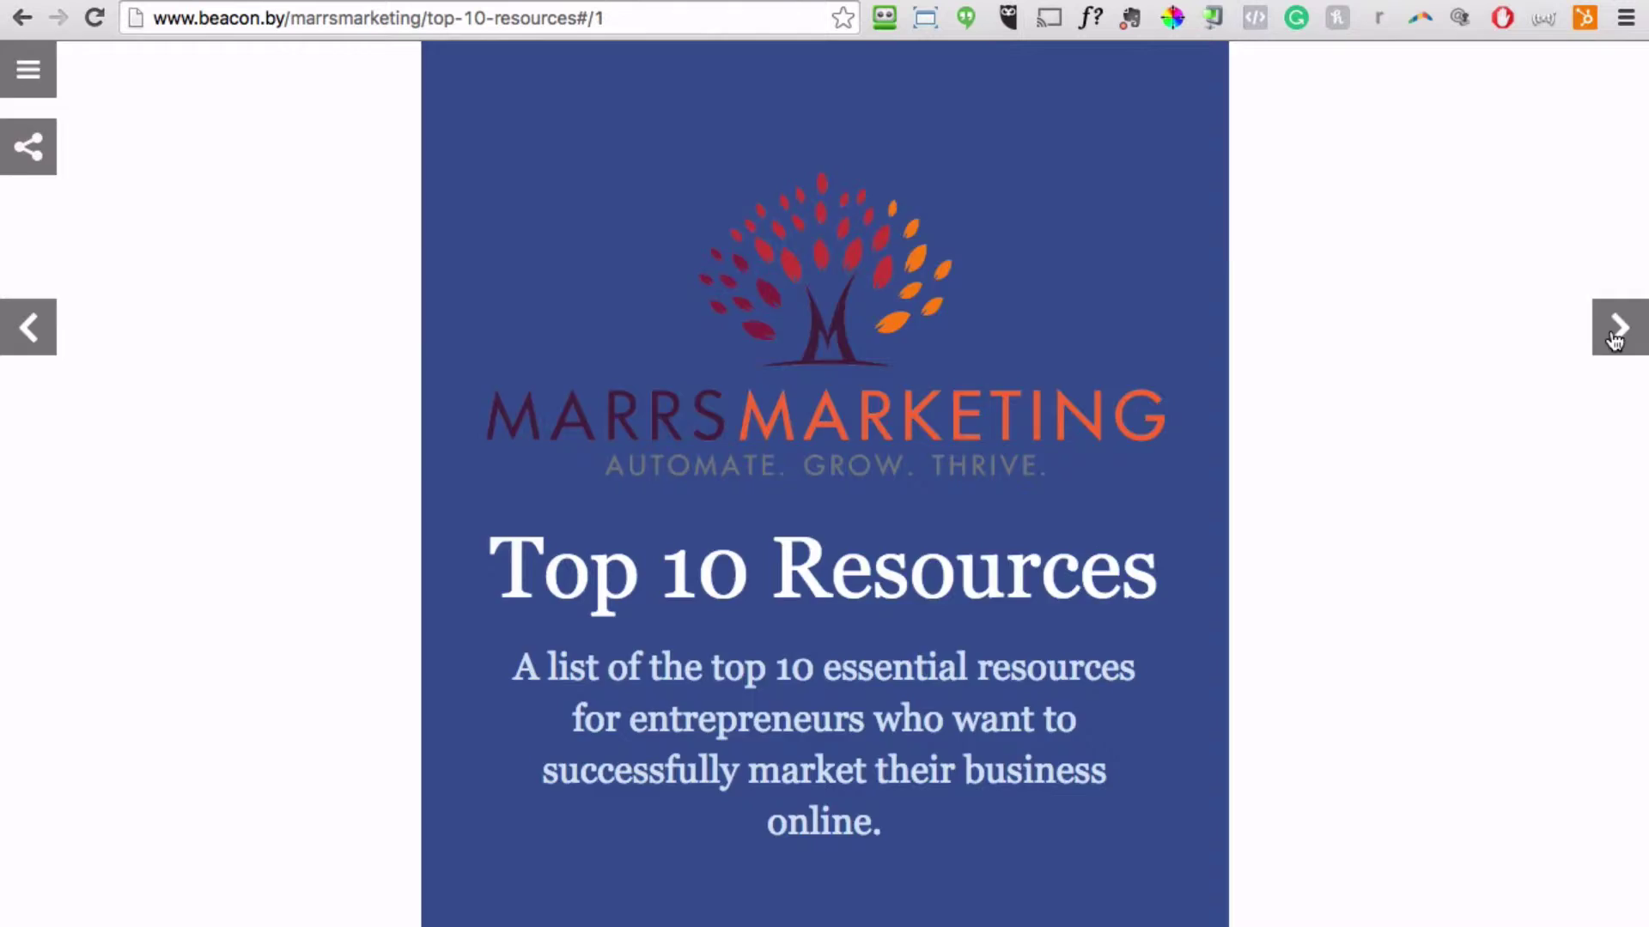
Page through the online eBook from the cover to The 3 Essentials and return to the share page.
{"action": "left_click", "coordinate": [1618, 329]}
{"action": "left_click", "coordinate": [1617, 329]}
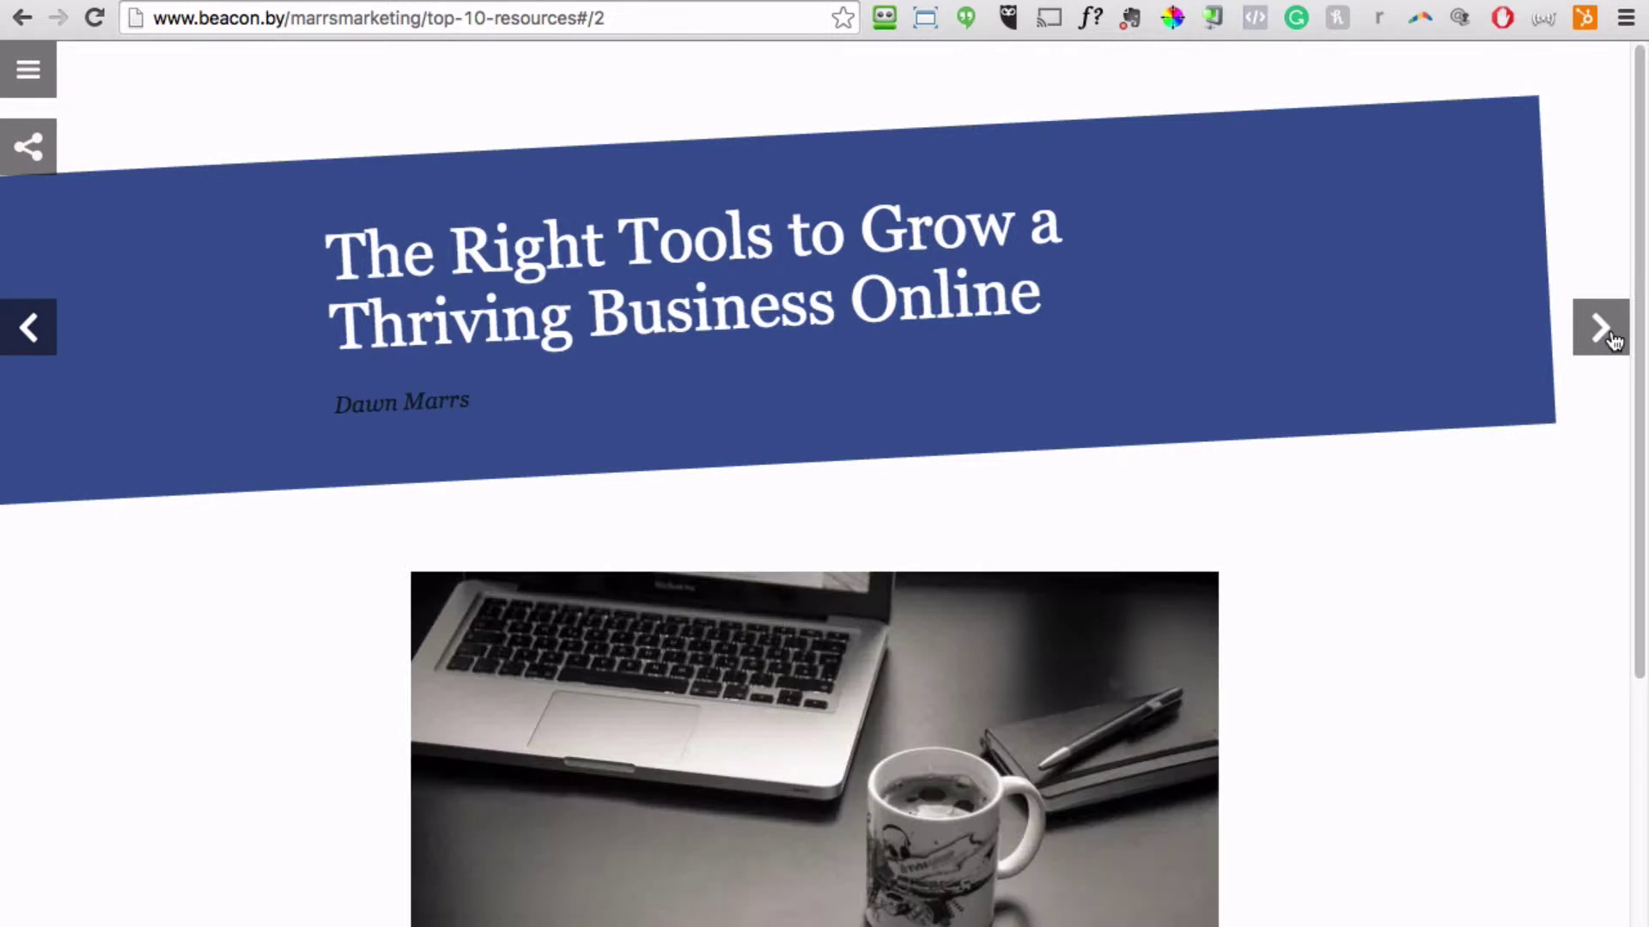
{"action": "scroll", "coordinate": [1317, 557], "scroll_direction": "down", "scroll_amount": 5}
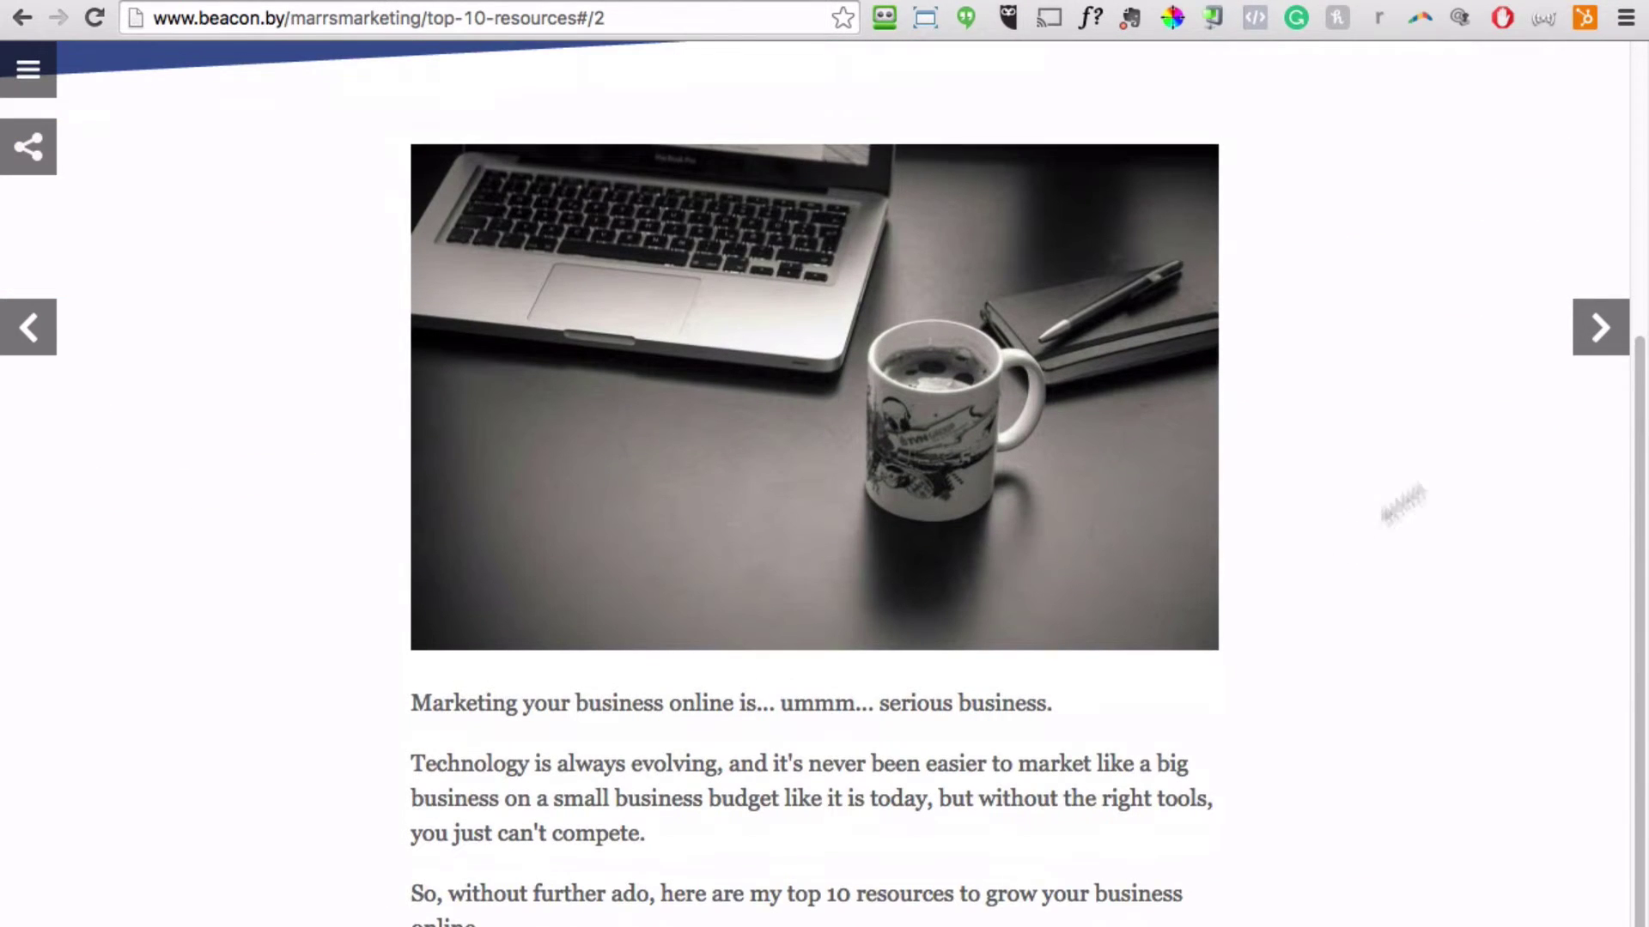
{"action": "left_click", "coordinate": [1605, 337]}
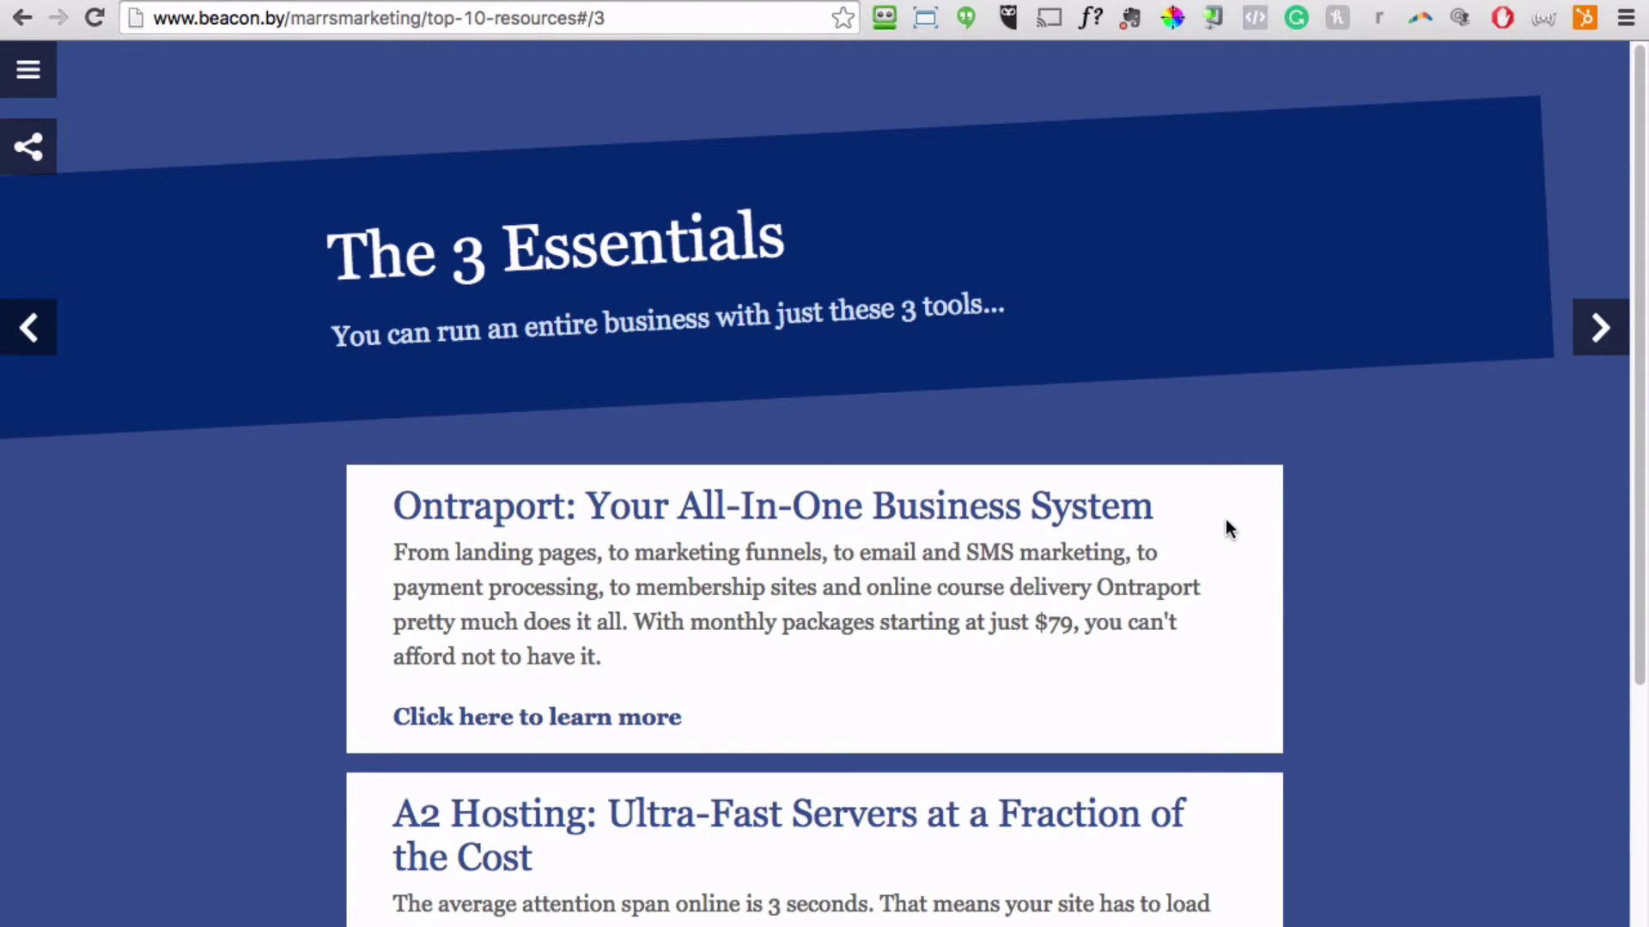
{"action": "scroll", "coordinate": [1224, 529], "scroll_direction": "down", "scroll_amount": 5}
{"action": "scroll", "coordinate": [1224, 529], "scroll_direction": "up", "scroll_amount": 5}
{"action": "left_click", "coordinate": [1255, 3]}
Review the eBook's Download, Social Media and Wordpress sharing options.
{"action": "left_click", "coordinate": [523, 493]}
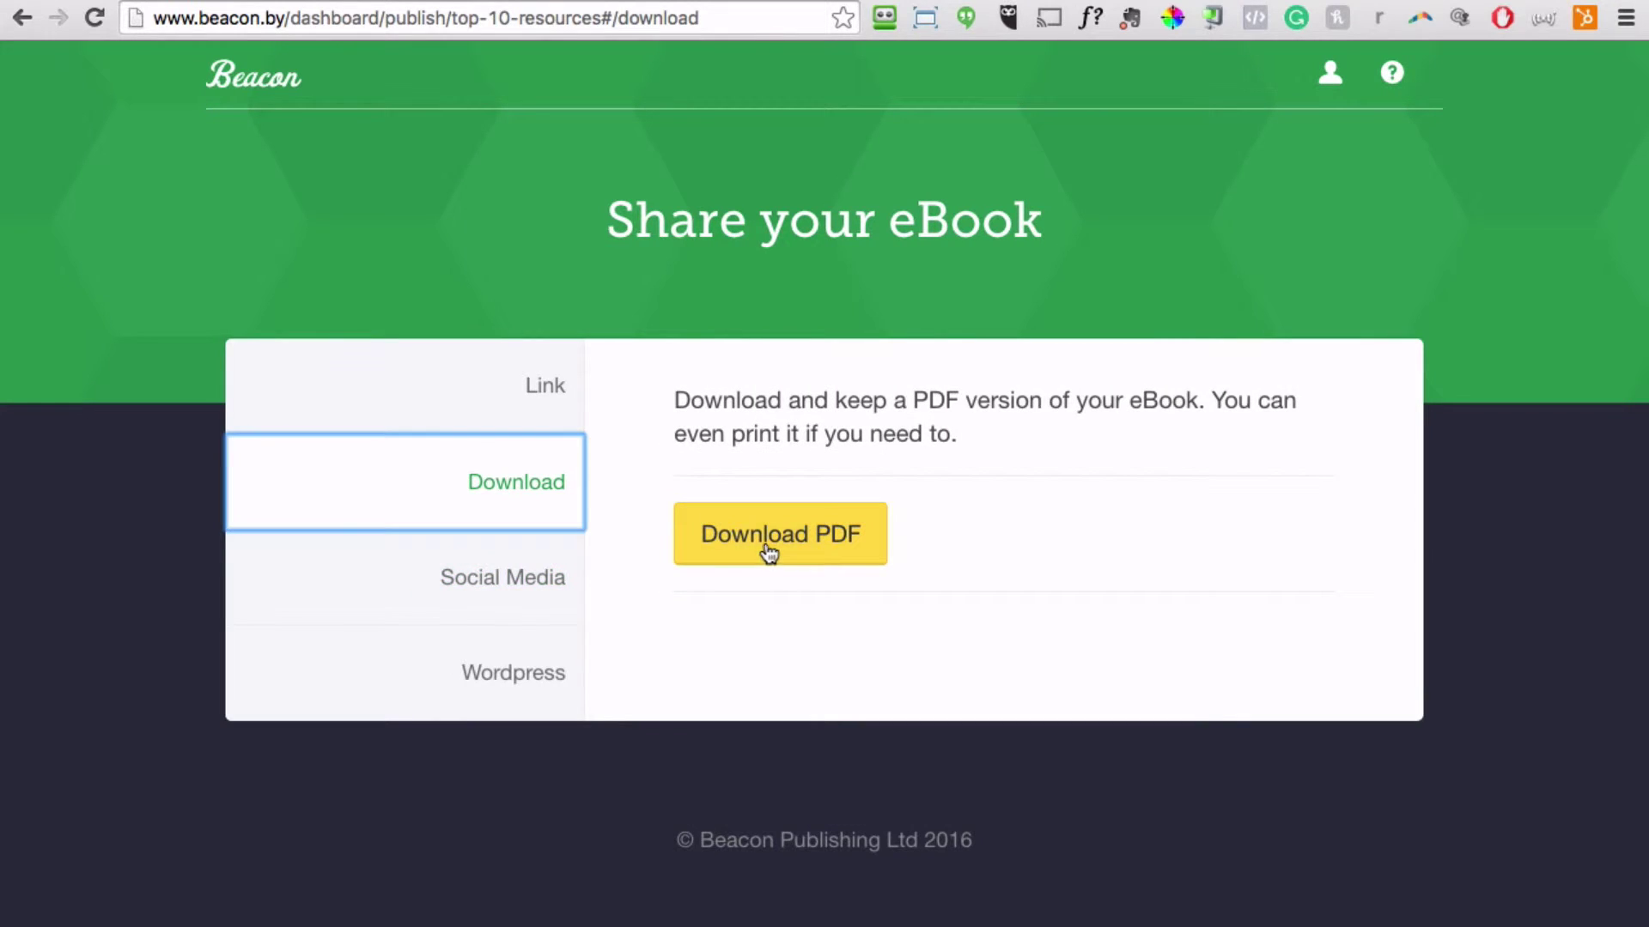
{"action": "left_click", "coordinate": [517, 594]}
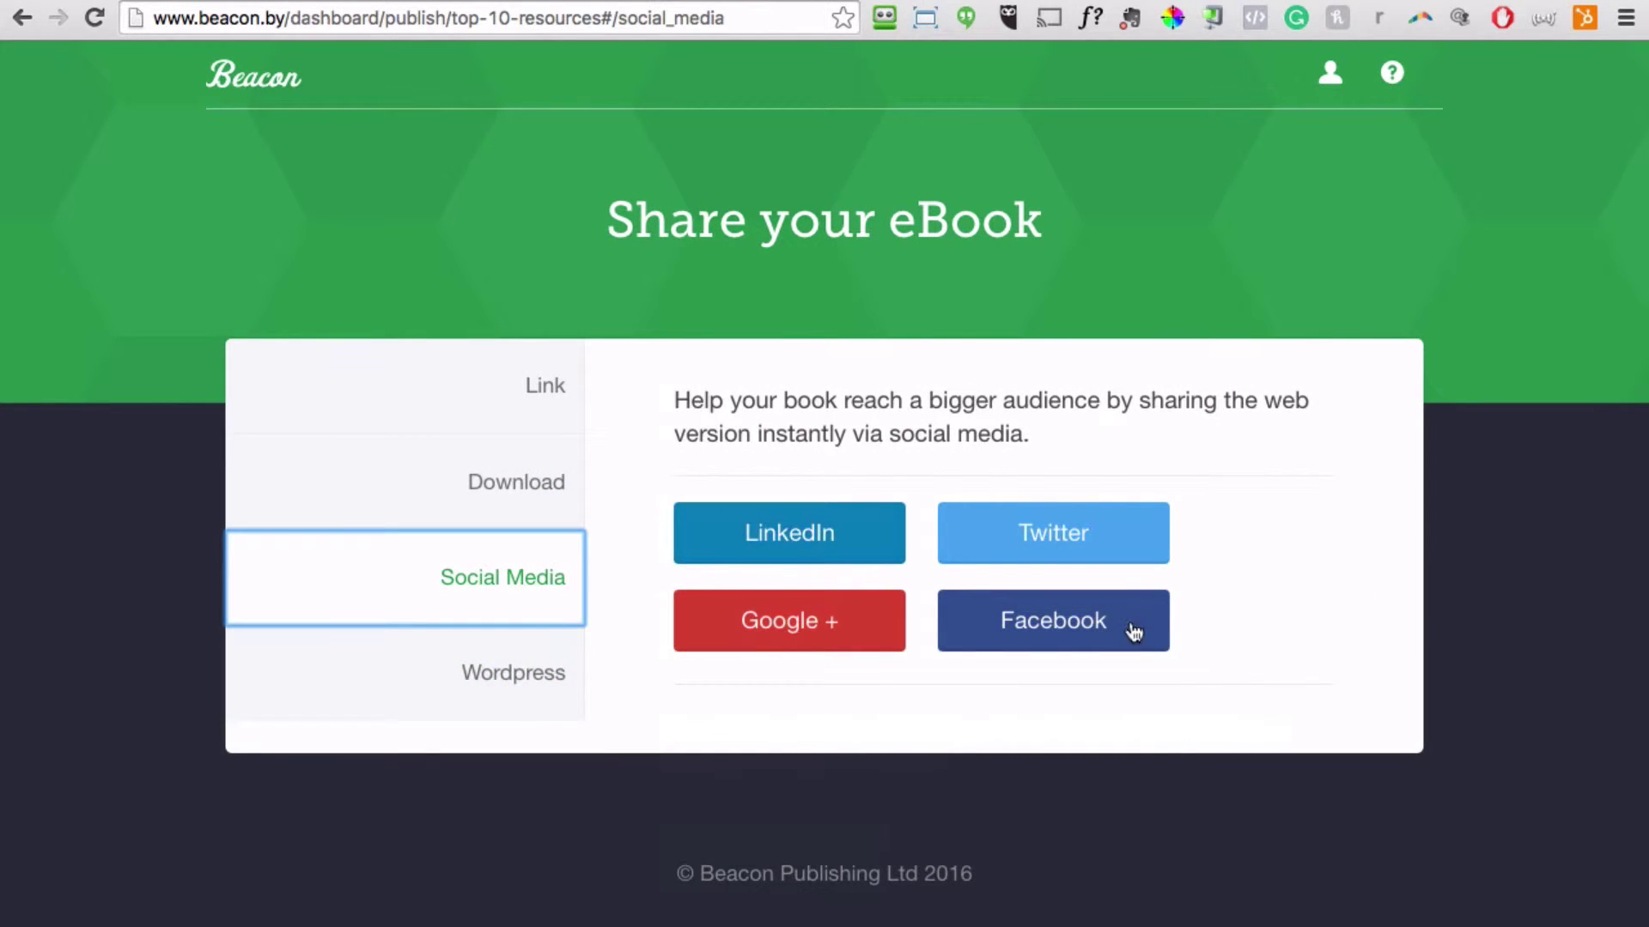
{"action": "left_click", "coordinate": [528, 683]}
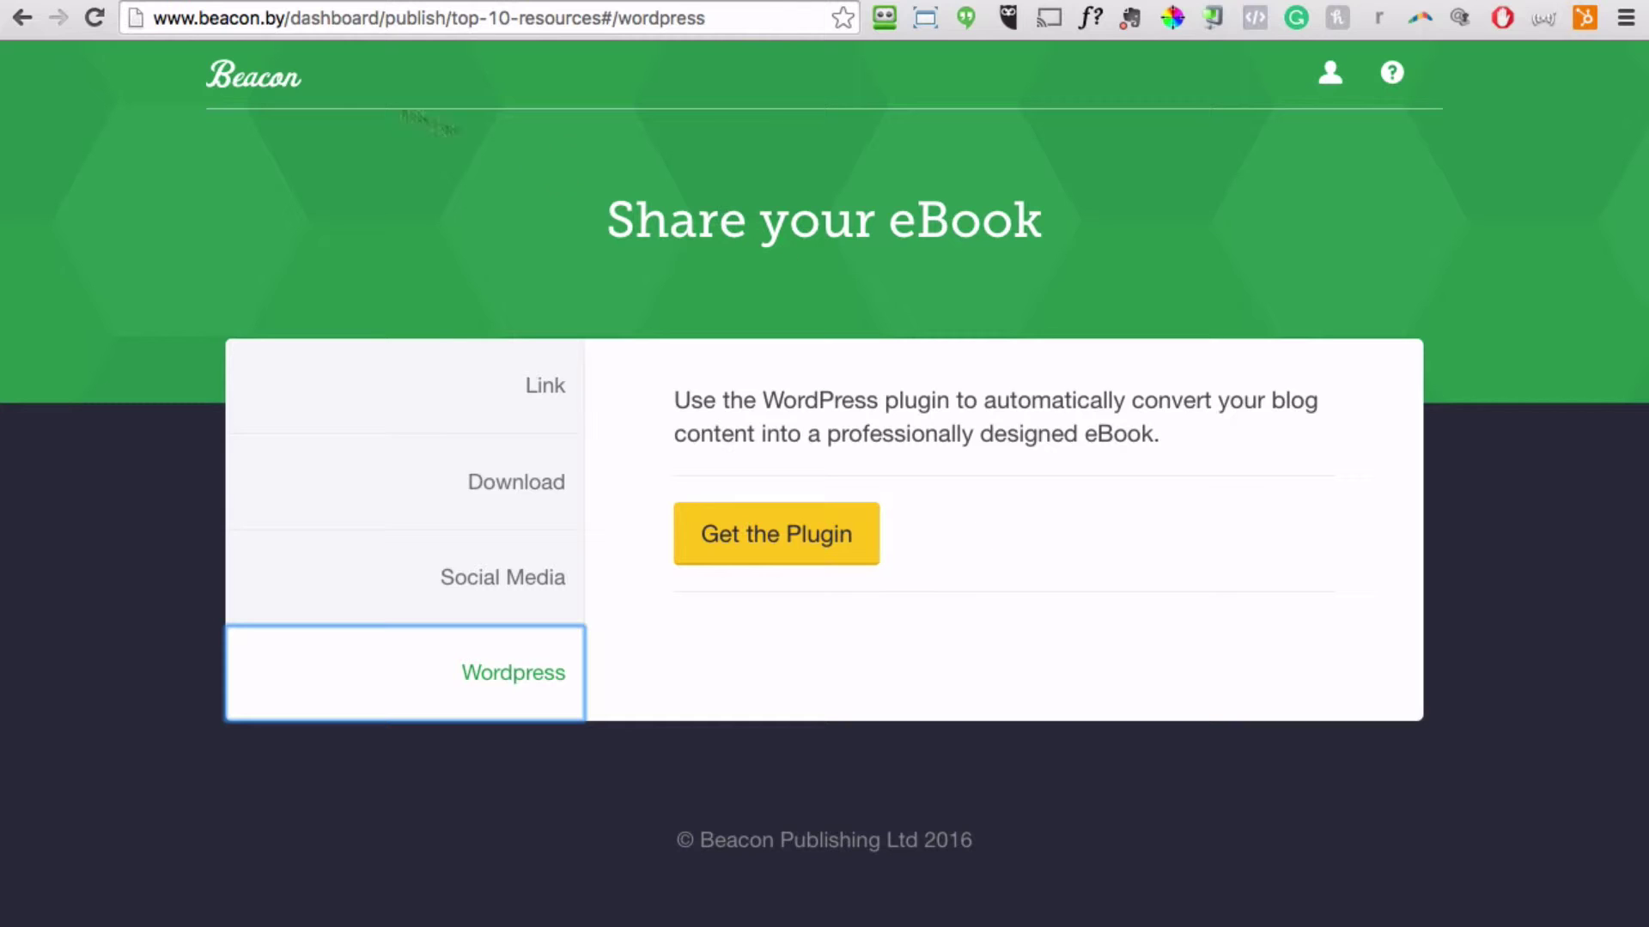
Create a new eBook from the dashboard, starting with a blank template in The Social Theme design.
{"action": "left_click", "coordinate": [239, 91]}
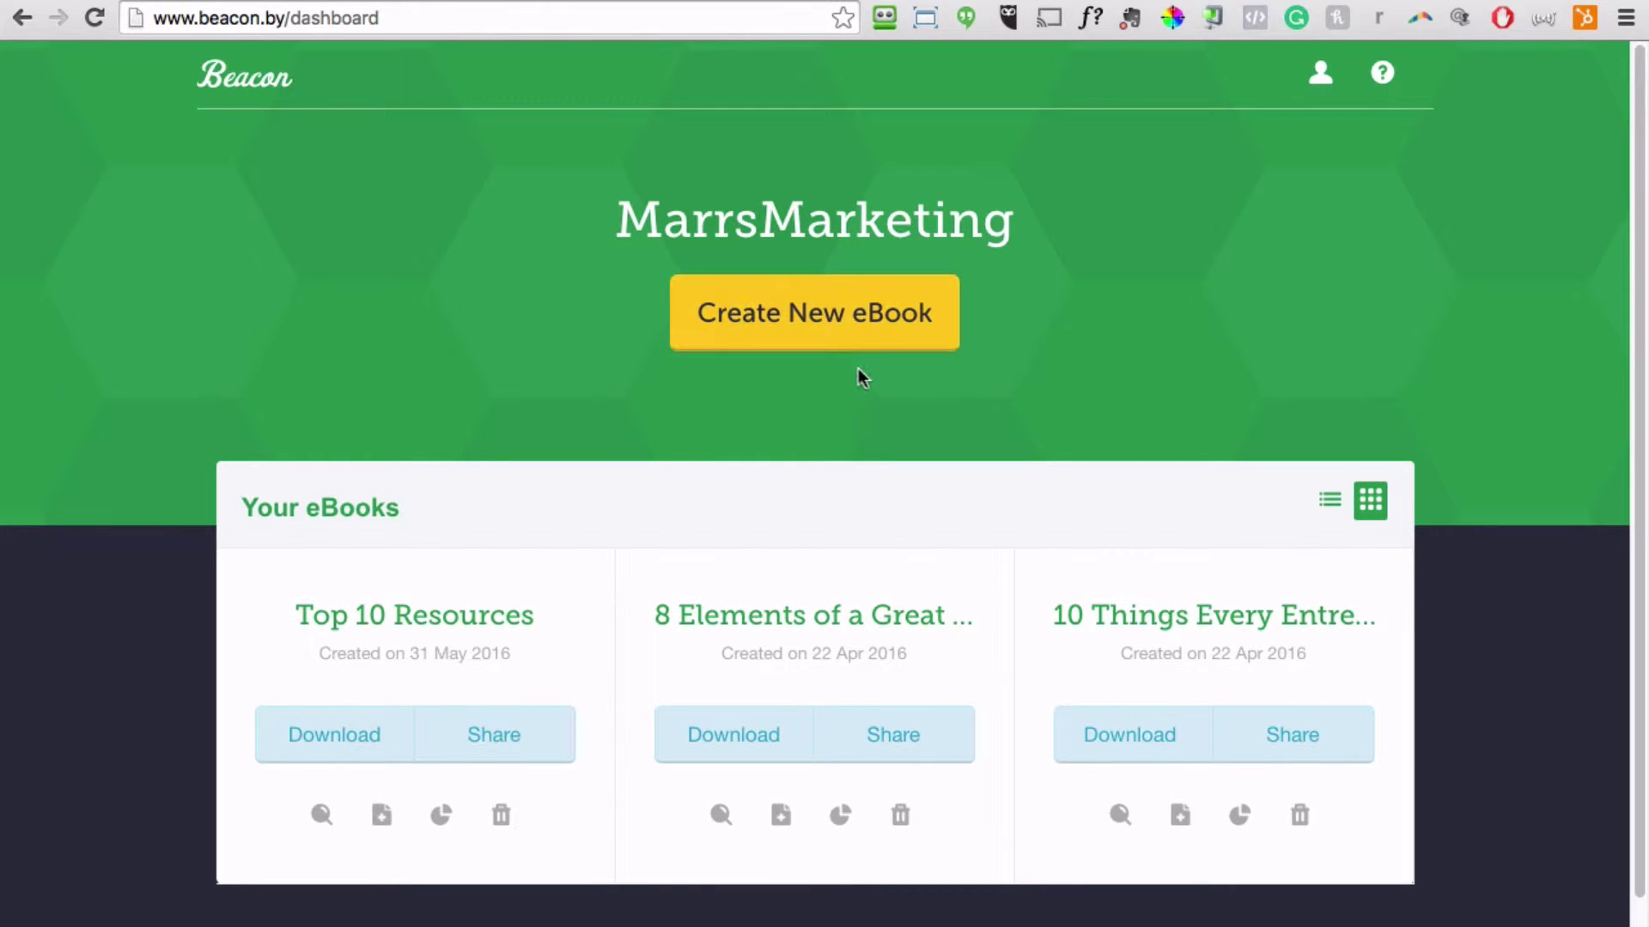
{"action": "left_click", "coordinate": [797, 345]}
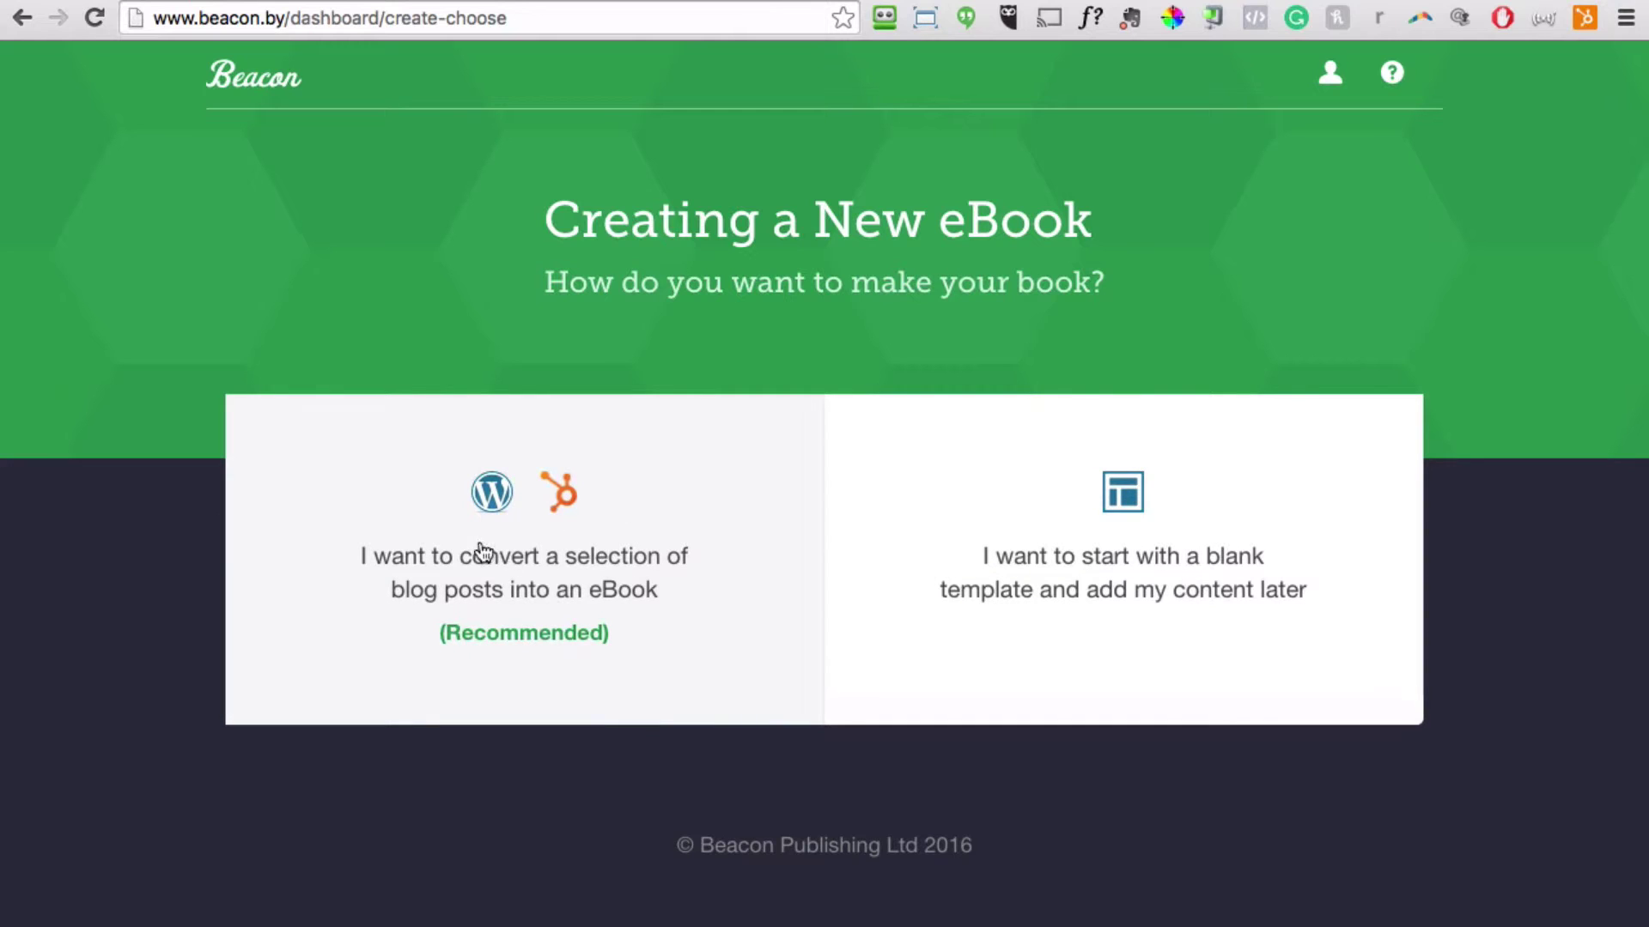
{"action": "left_click", "coordinate": [1098, 527]}
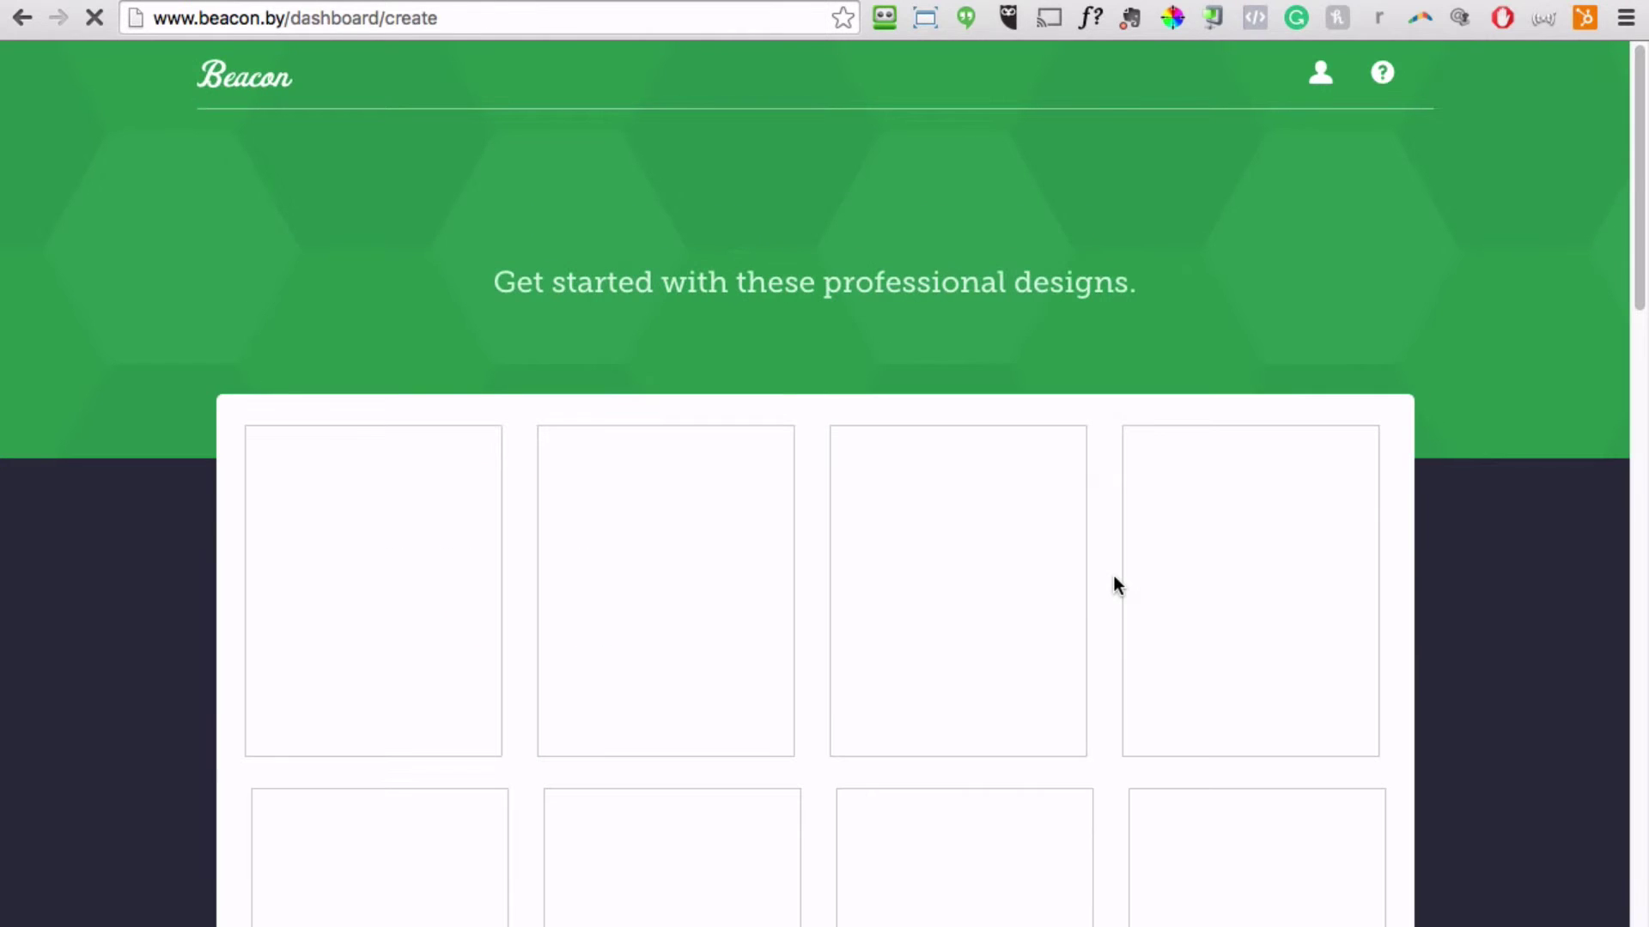
{"action": "scroll", "coordinate": [1288, 305], "scroll_direction": "down", "scroll_amount": 2}
{"action": "scroll", "coordinate": [1288, 307], "scroll_direction": "down", "scroll_amount": 3}
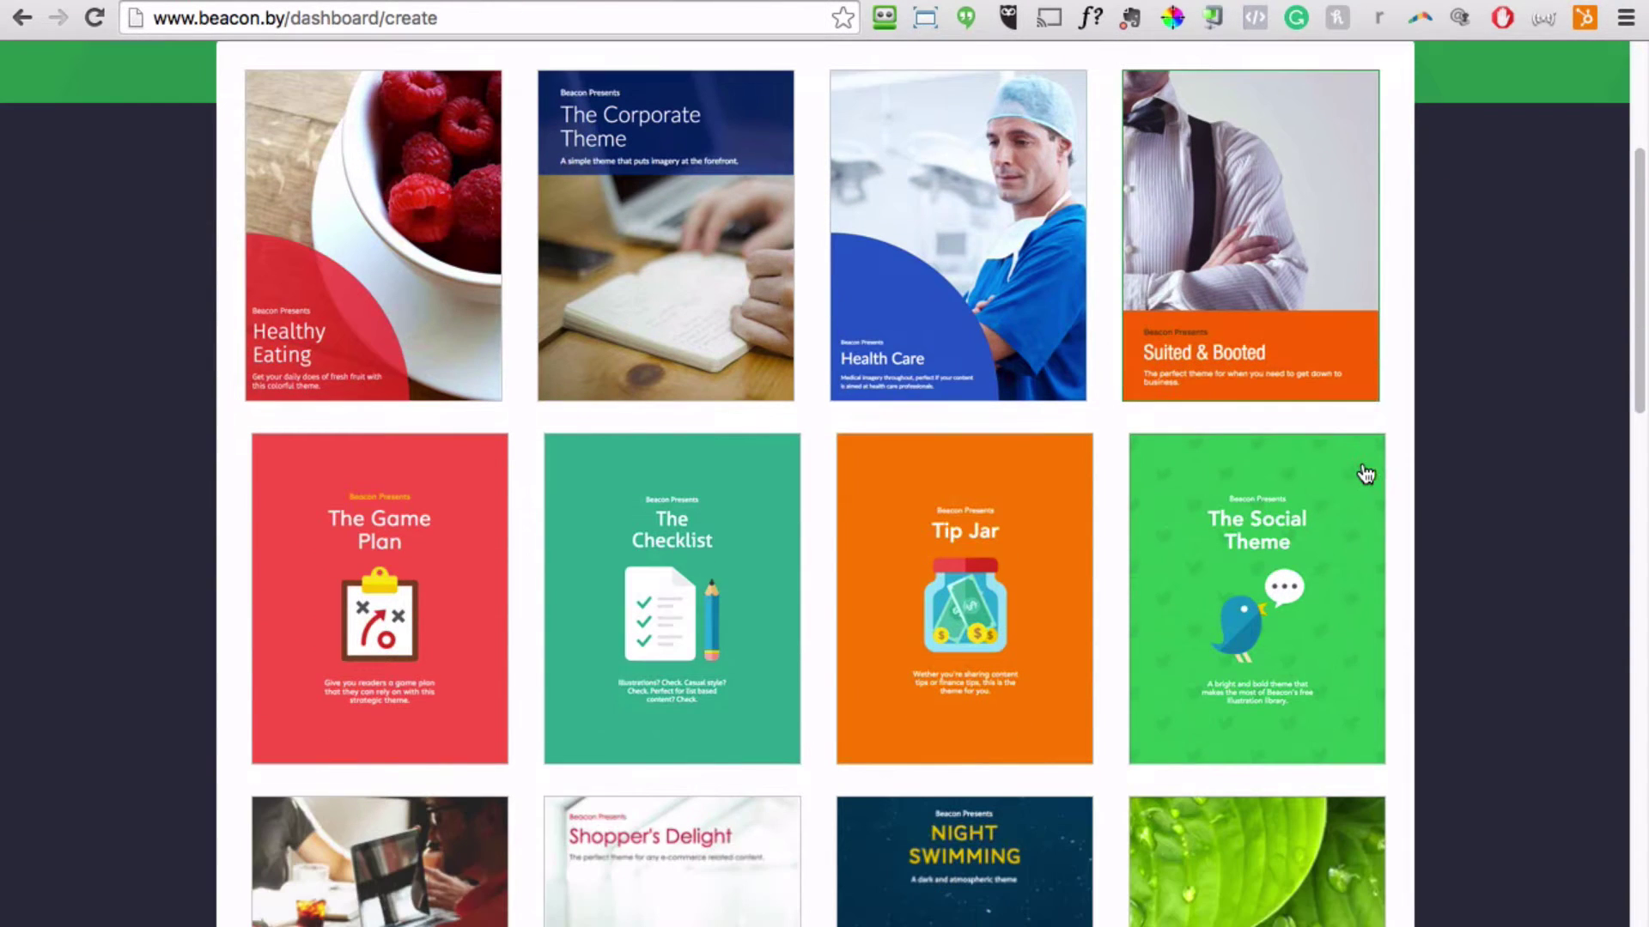
{"action": "left_click", "coordinate": [1254, 546]}
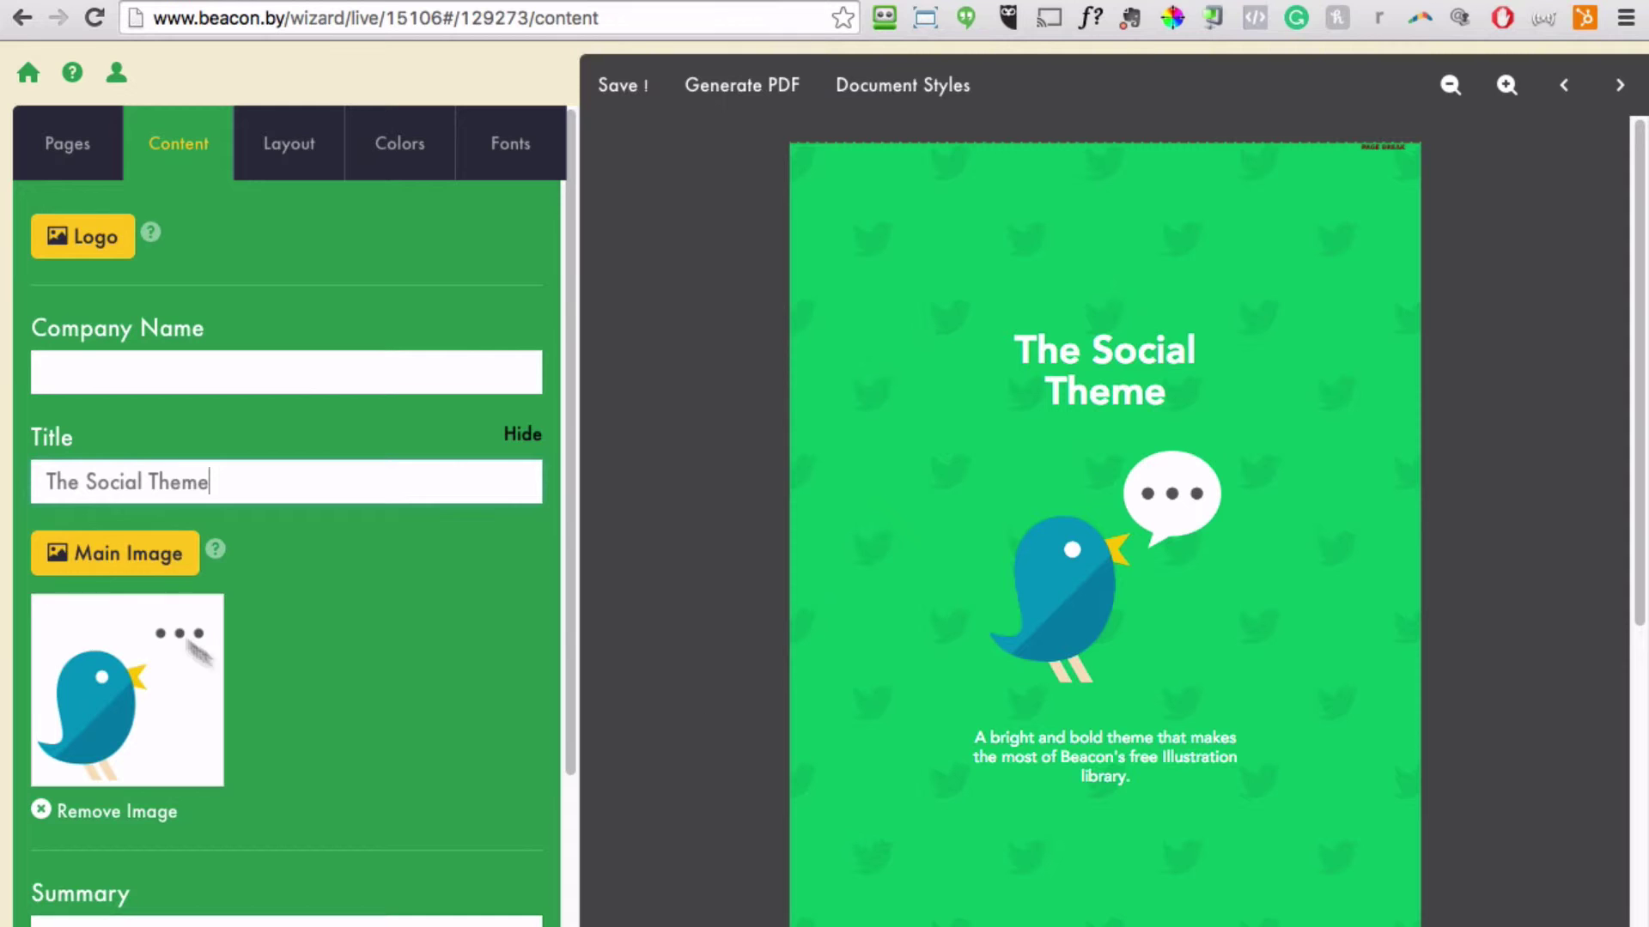
Replace the cover's main image with the Owl Book picture from the image library's Illustrations category.
{"action": "left_click", "coordinate": [130, 565]}
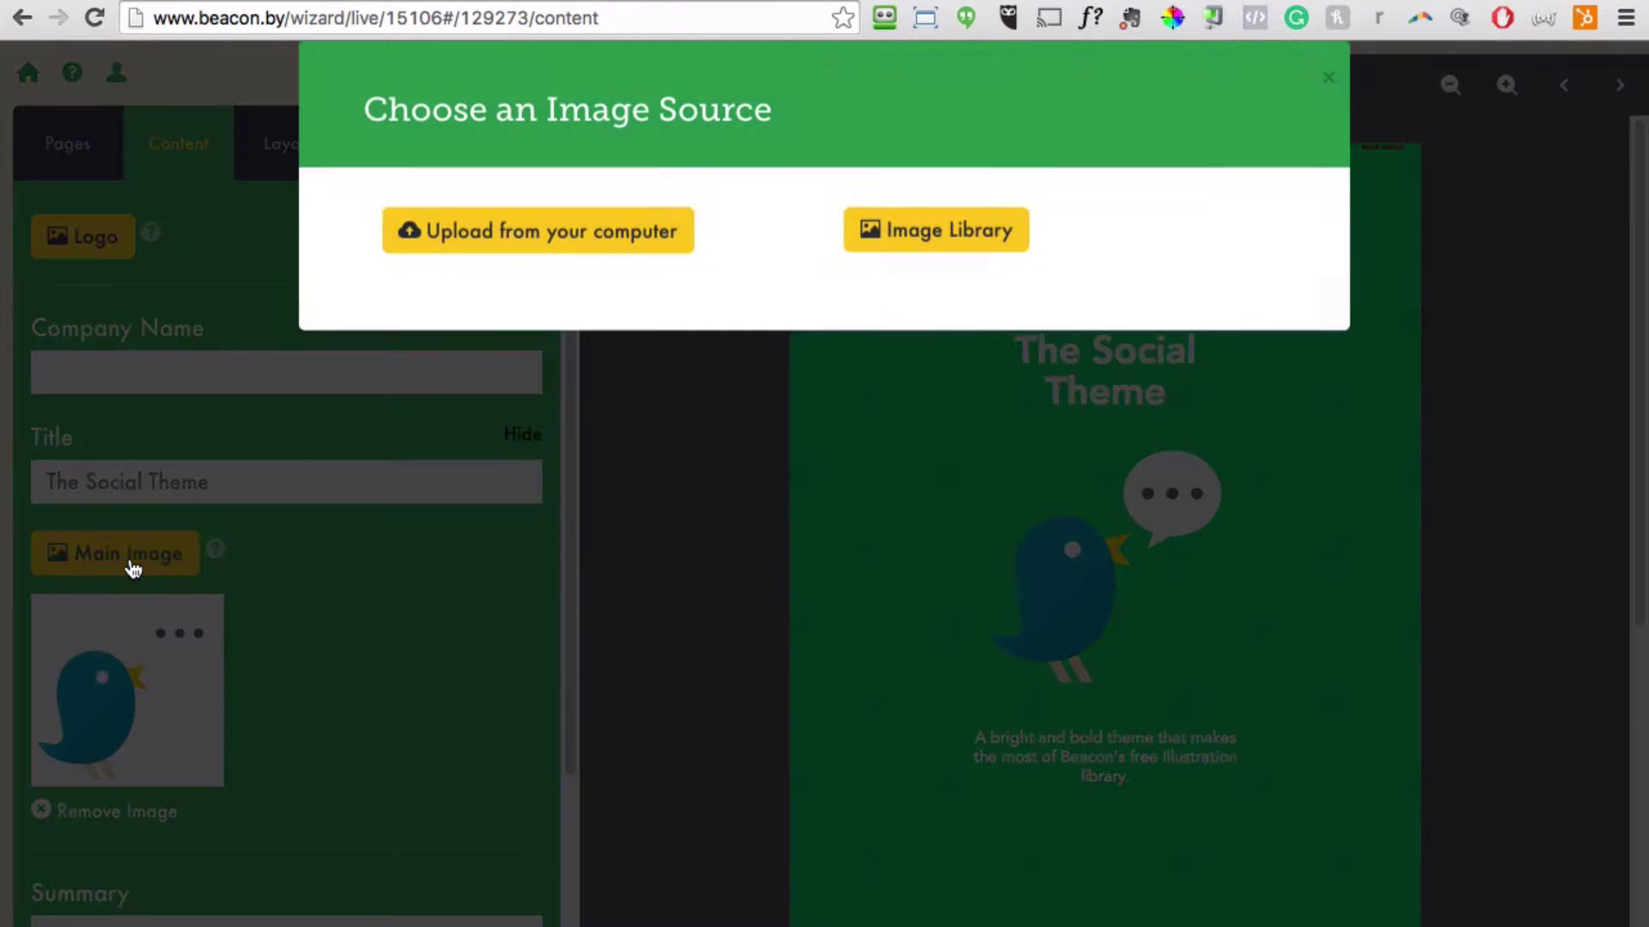
{"action": "left_click", "coordinate": [930, 262]}
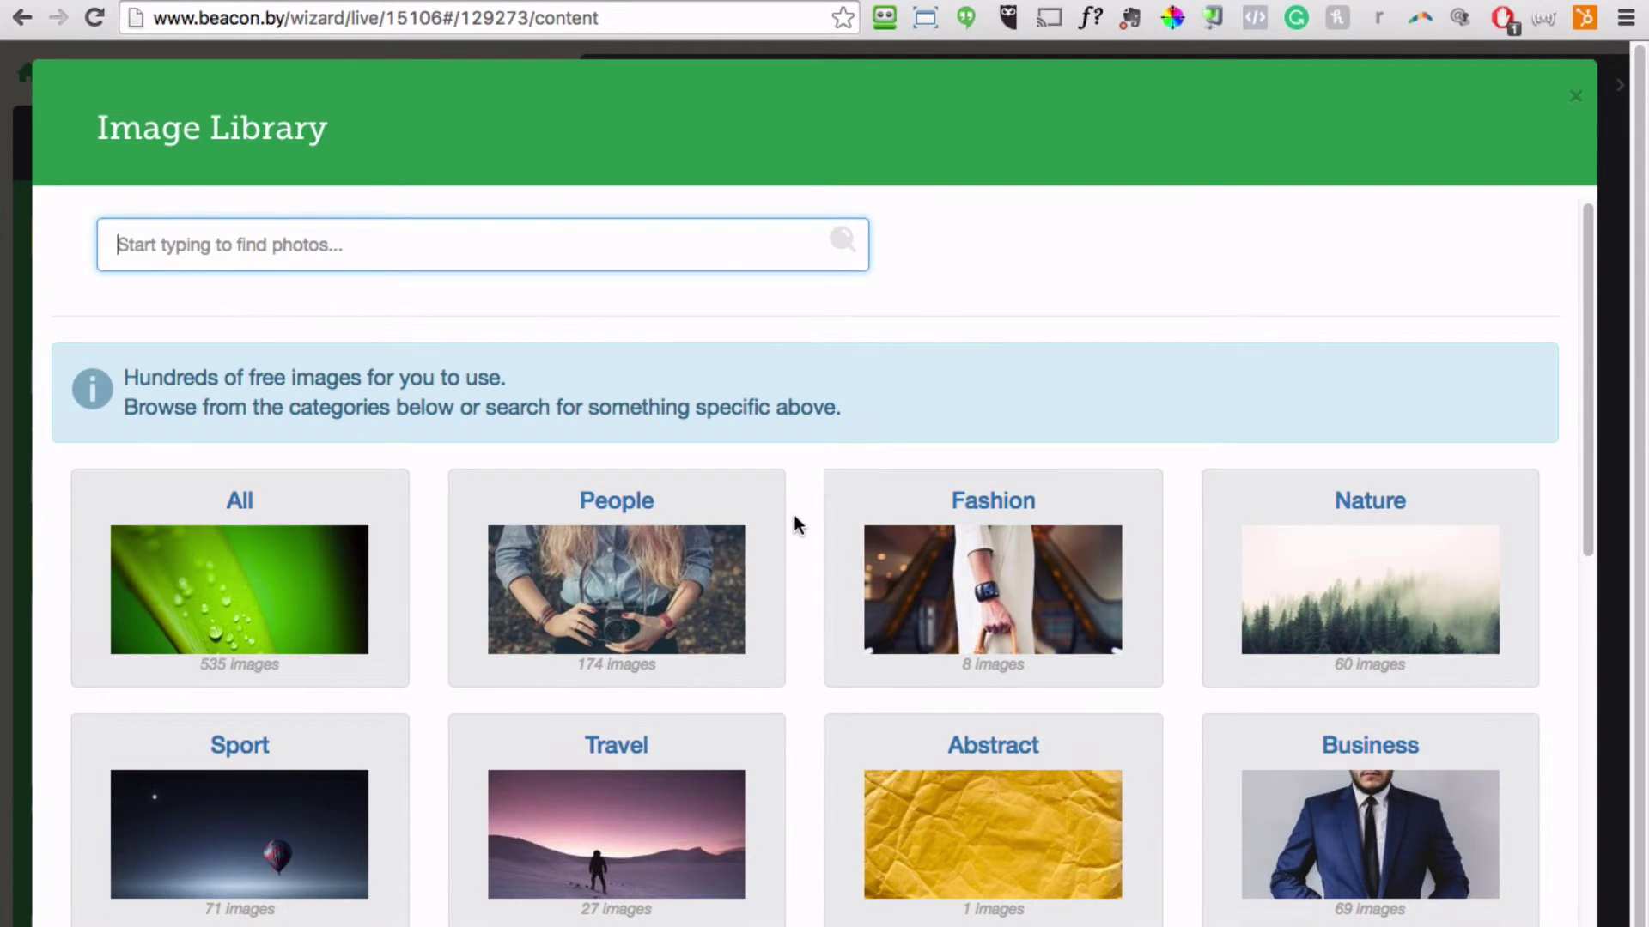
{"action": "scroll", "coordinate": [793, 513], "scroll_direction": "down", "scroll_amount": 5}
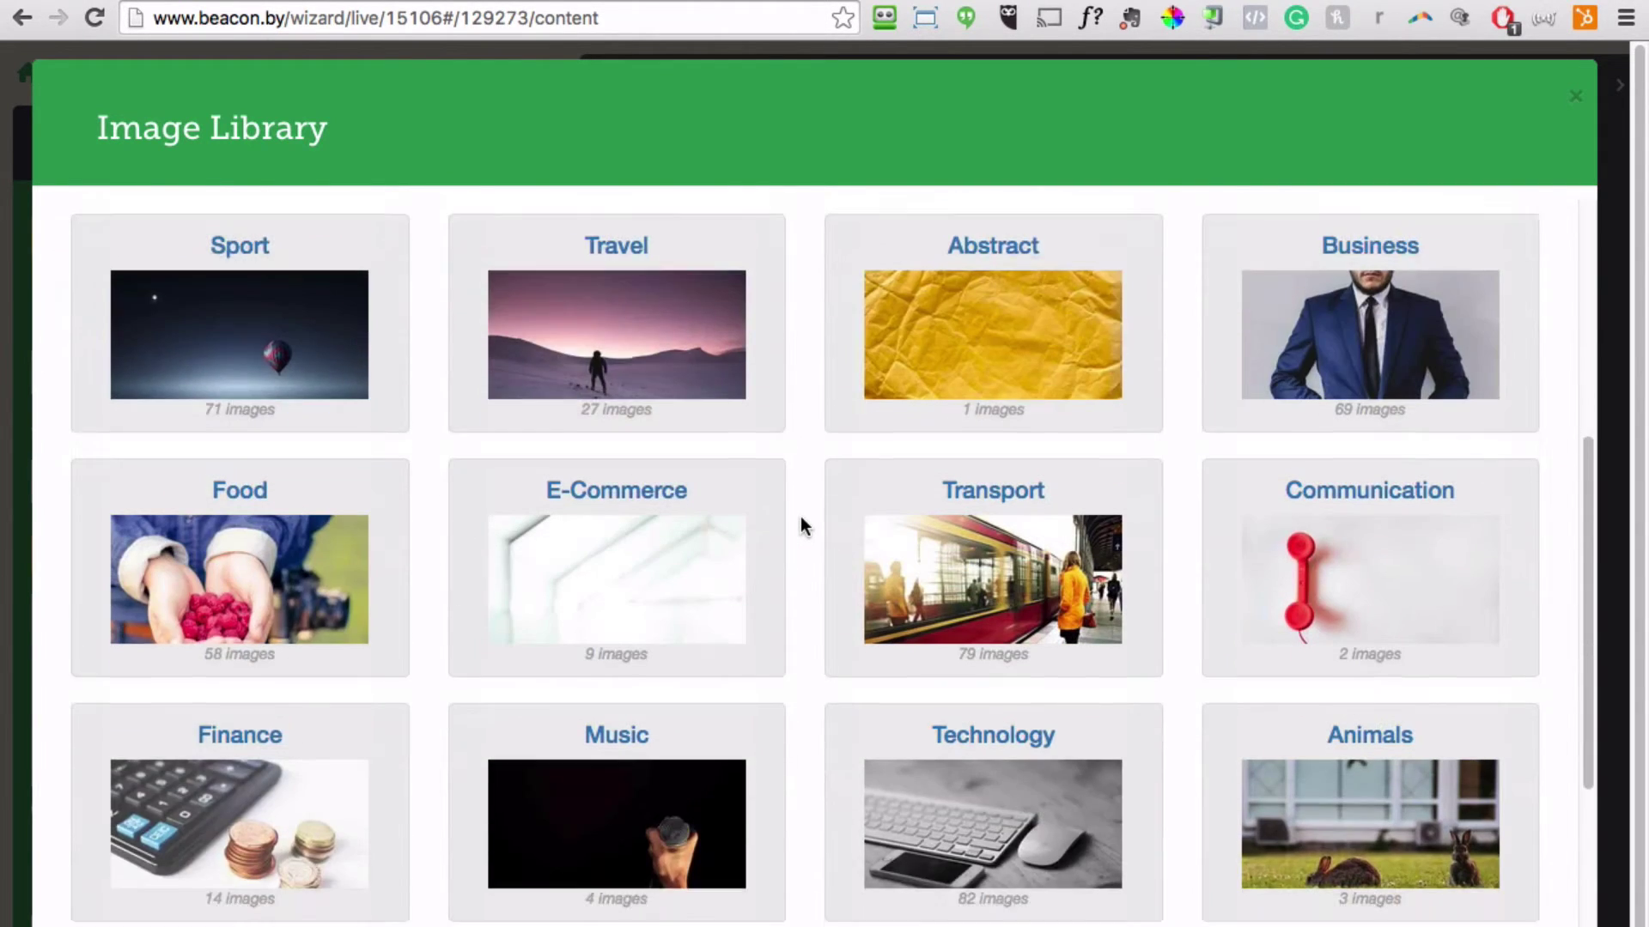
{"action": "scroll", "coordinate": [801, 516], "scroll_direction": "down", "scroll_amount": 4}
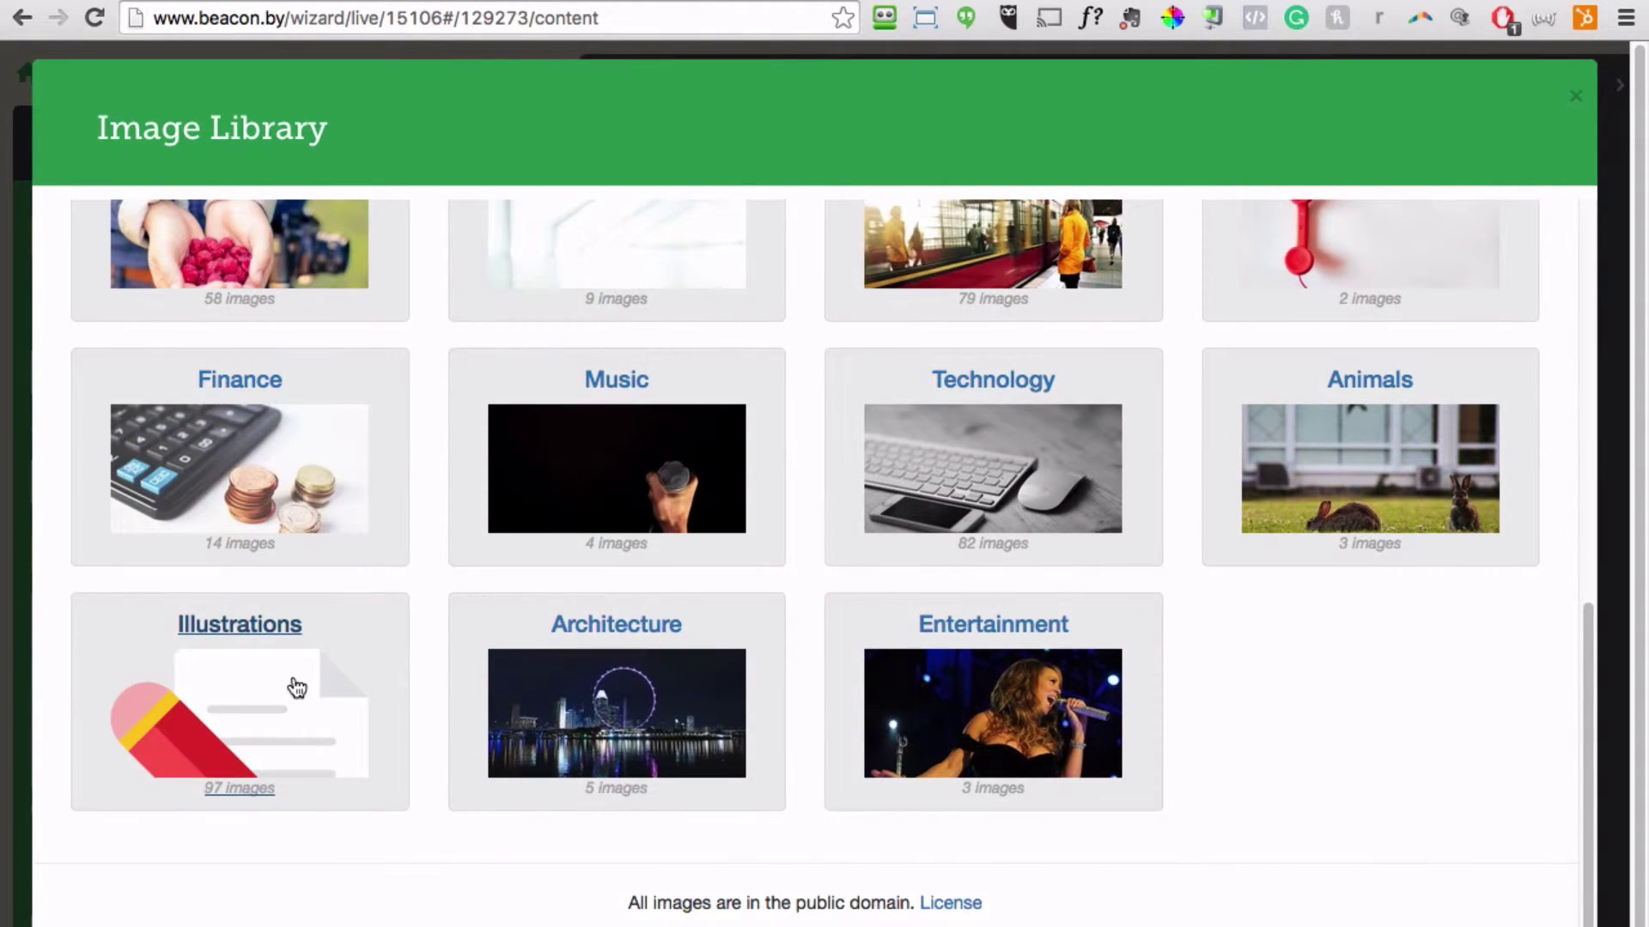
{"action": "left_click", "coordinate": [295, 685]}
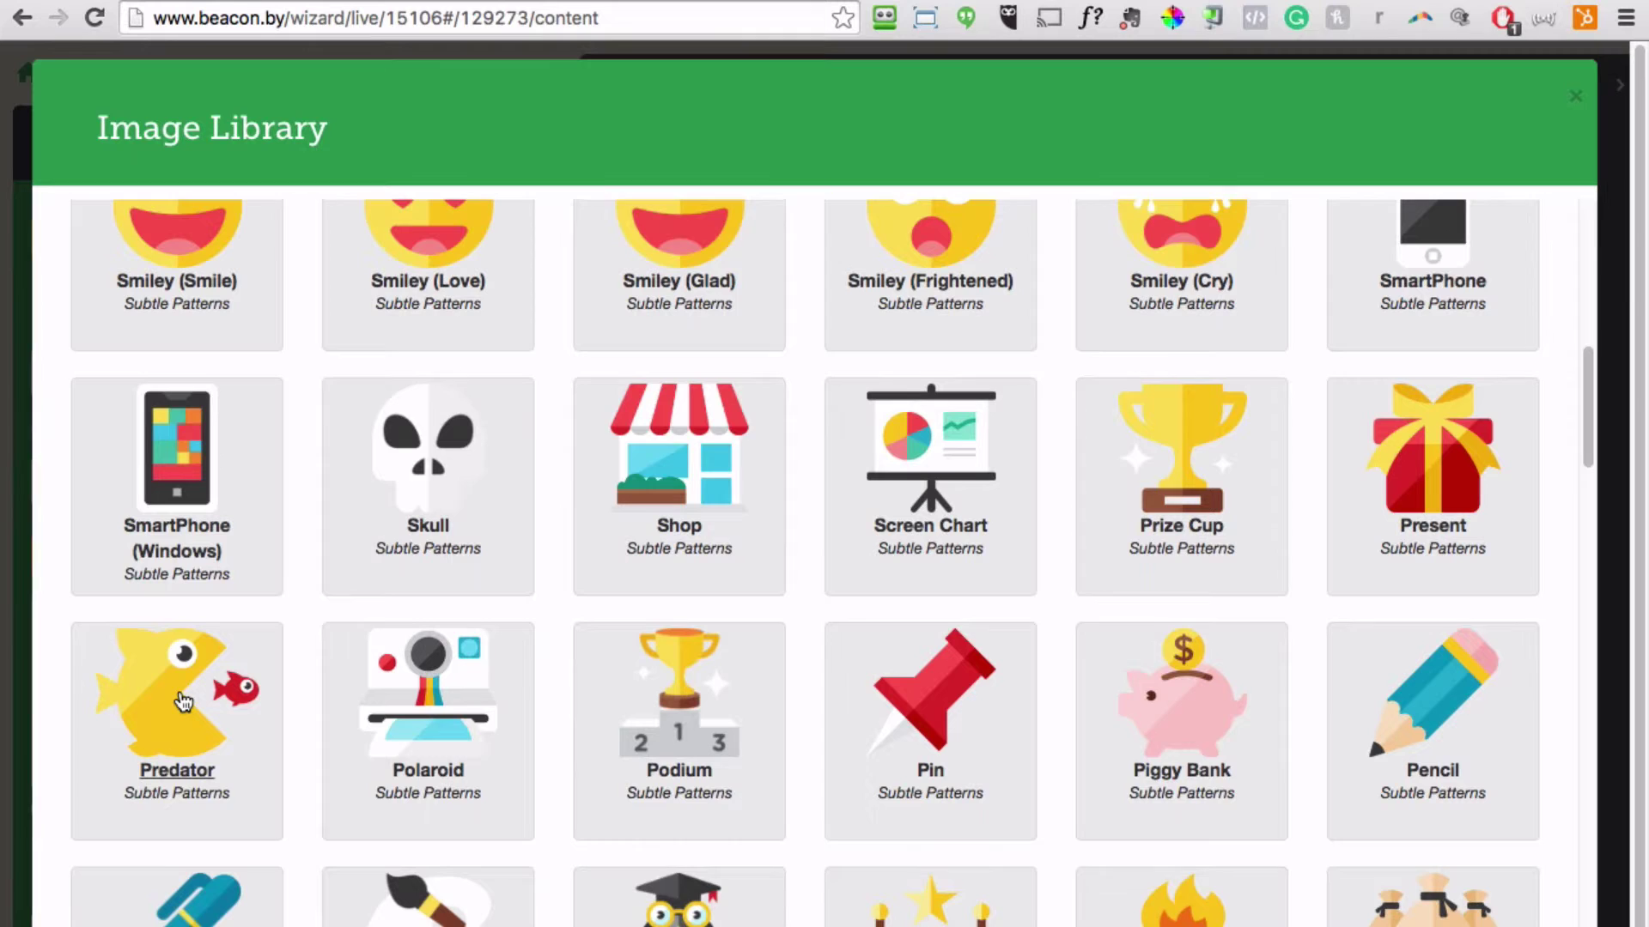
{"action": "scroll", "coordinate": [183, 703], "scroll_direction": "down", "scroll_amount": 7}
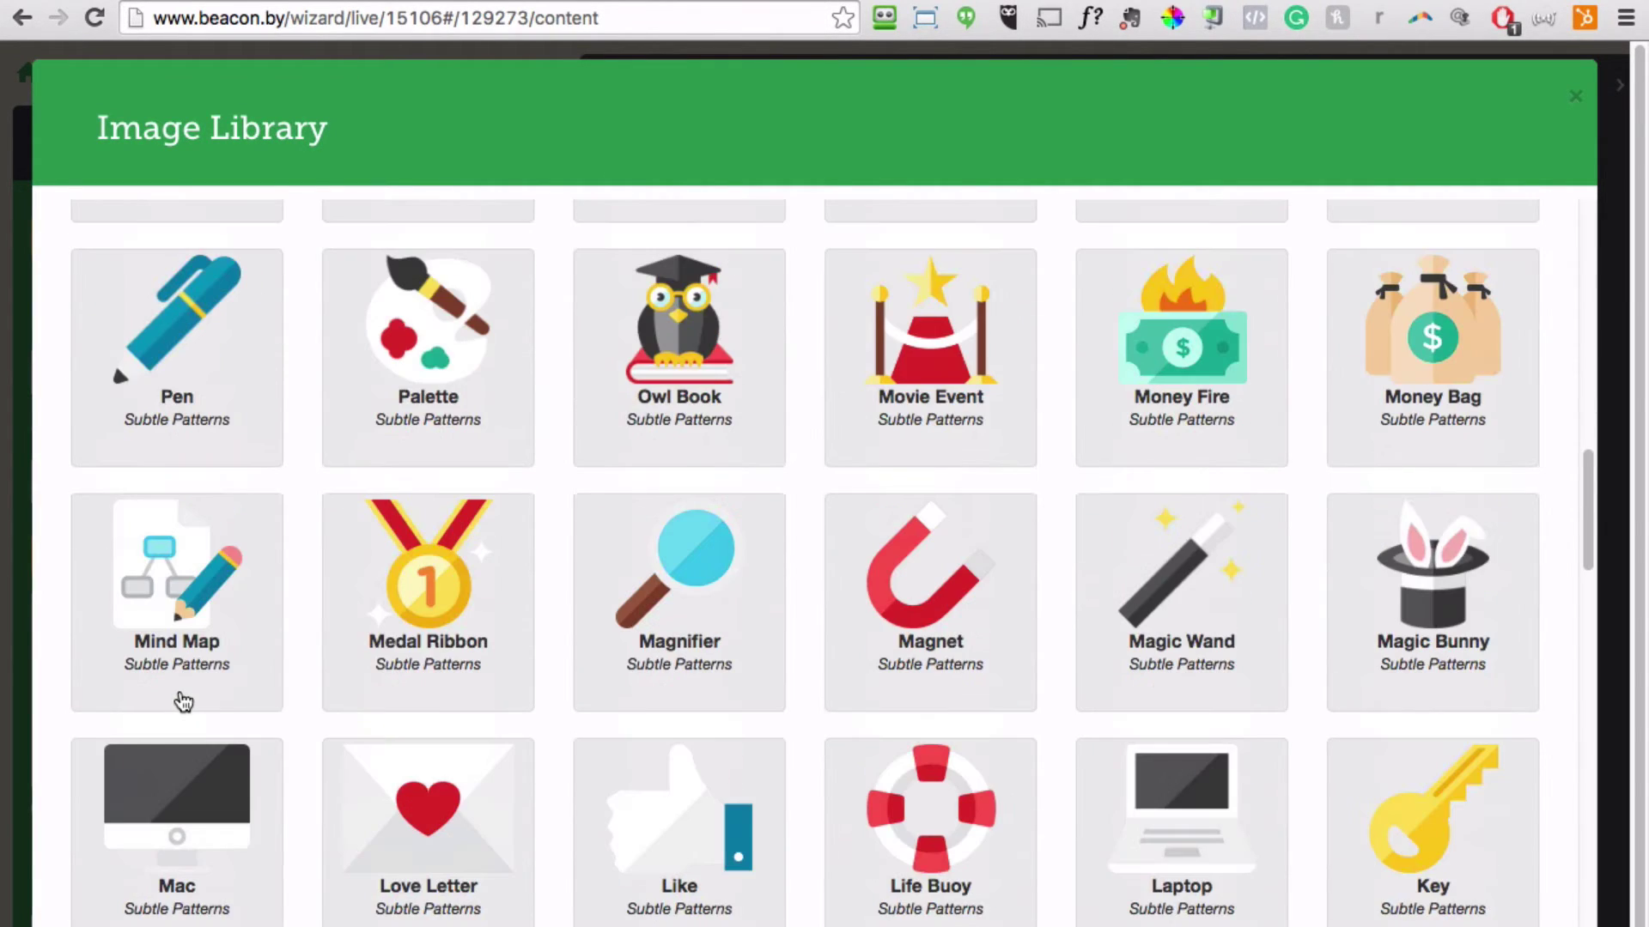
{"action": "scroll", "coordinate": [183, 702], "scroll_direction": "down", "scroll_amount": 7}
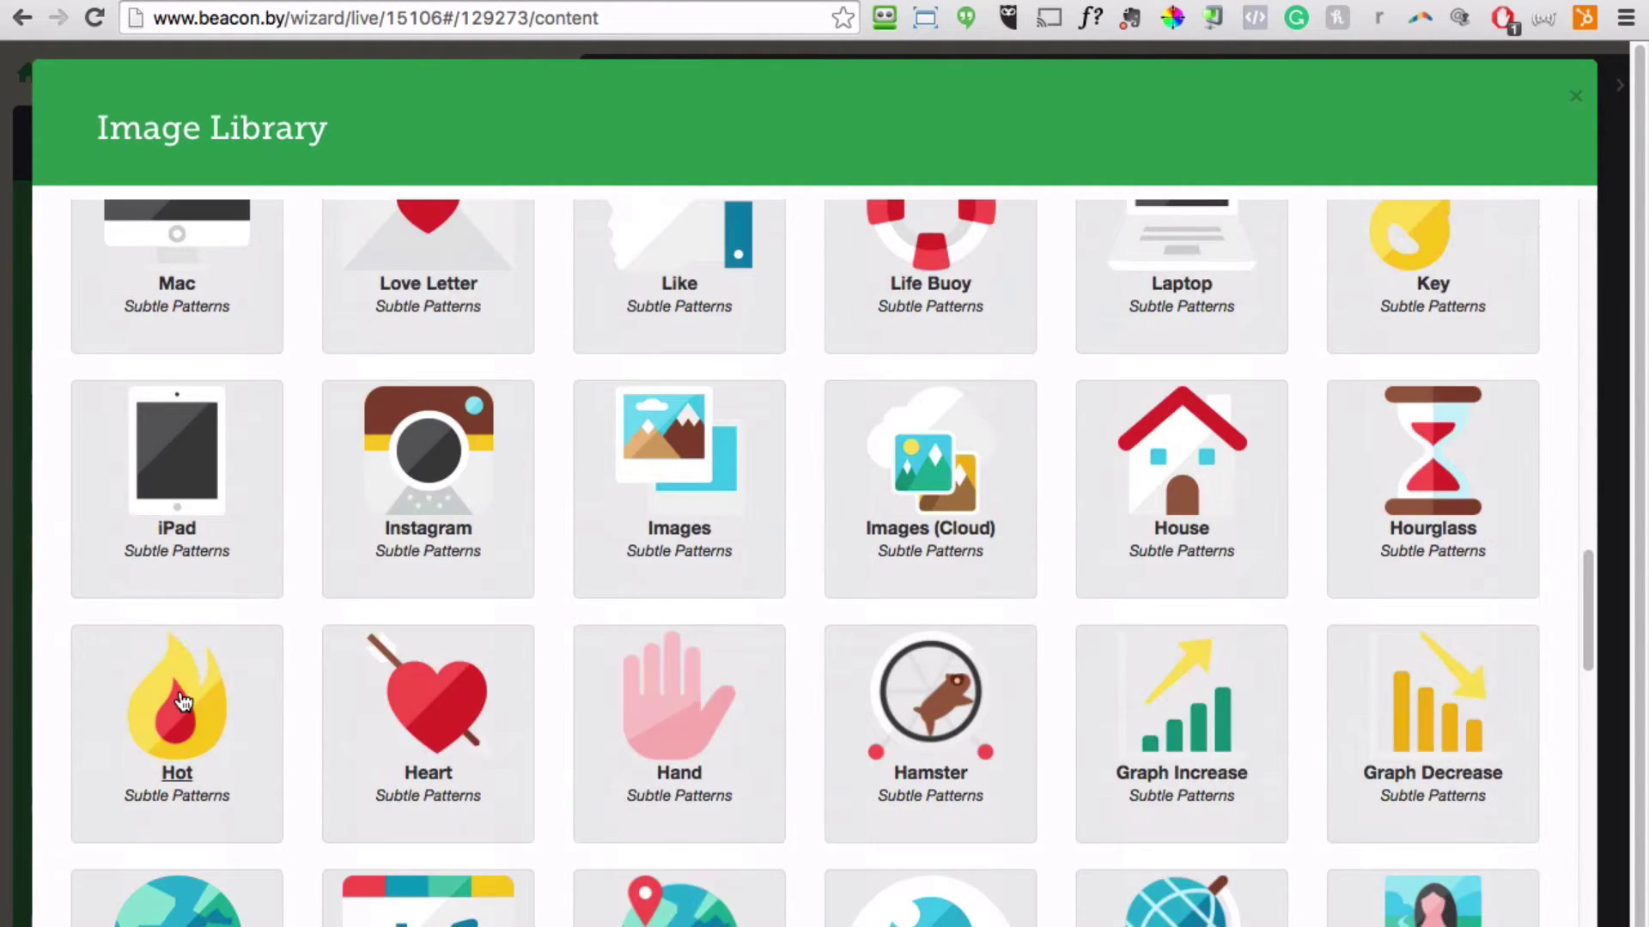
{"action": "scroll", "coordinate": [398, 654], "scroll_direction": "up", "scroll_amount": 8}
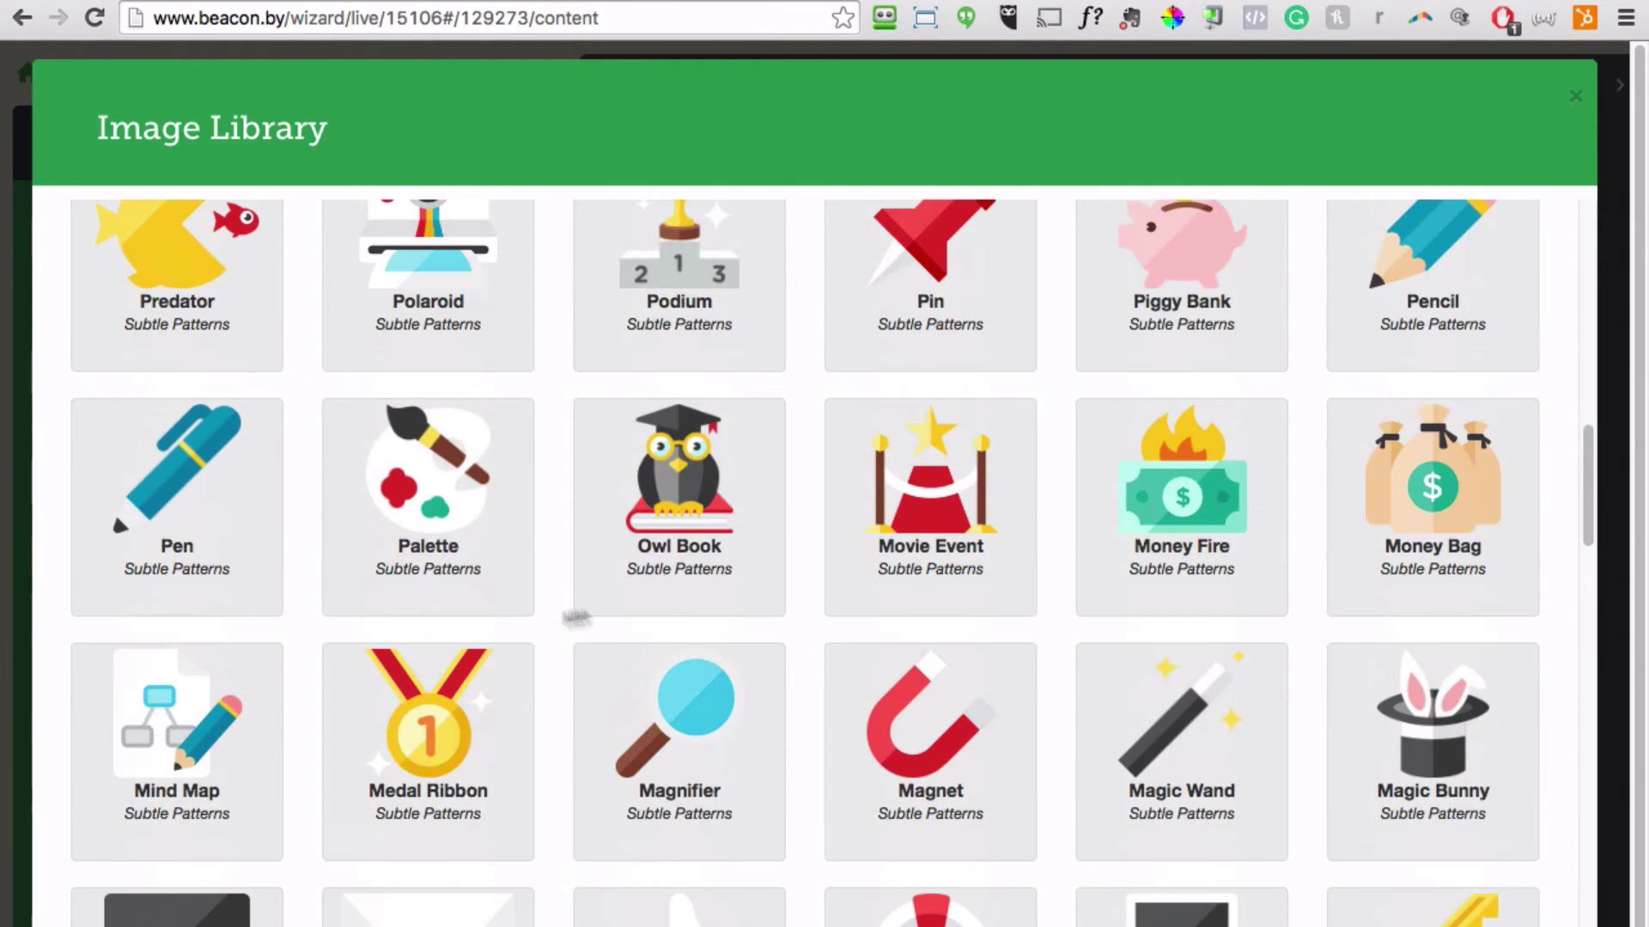
{"action": "left_click", "coordinate": [680, 507]}
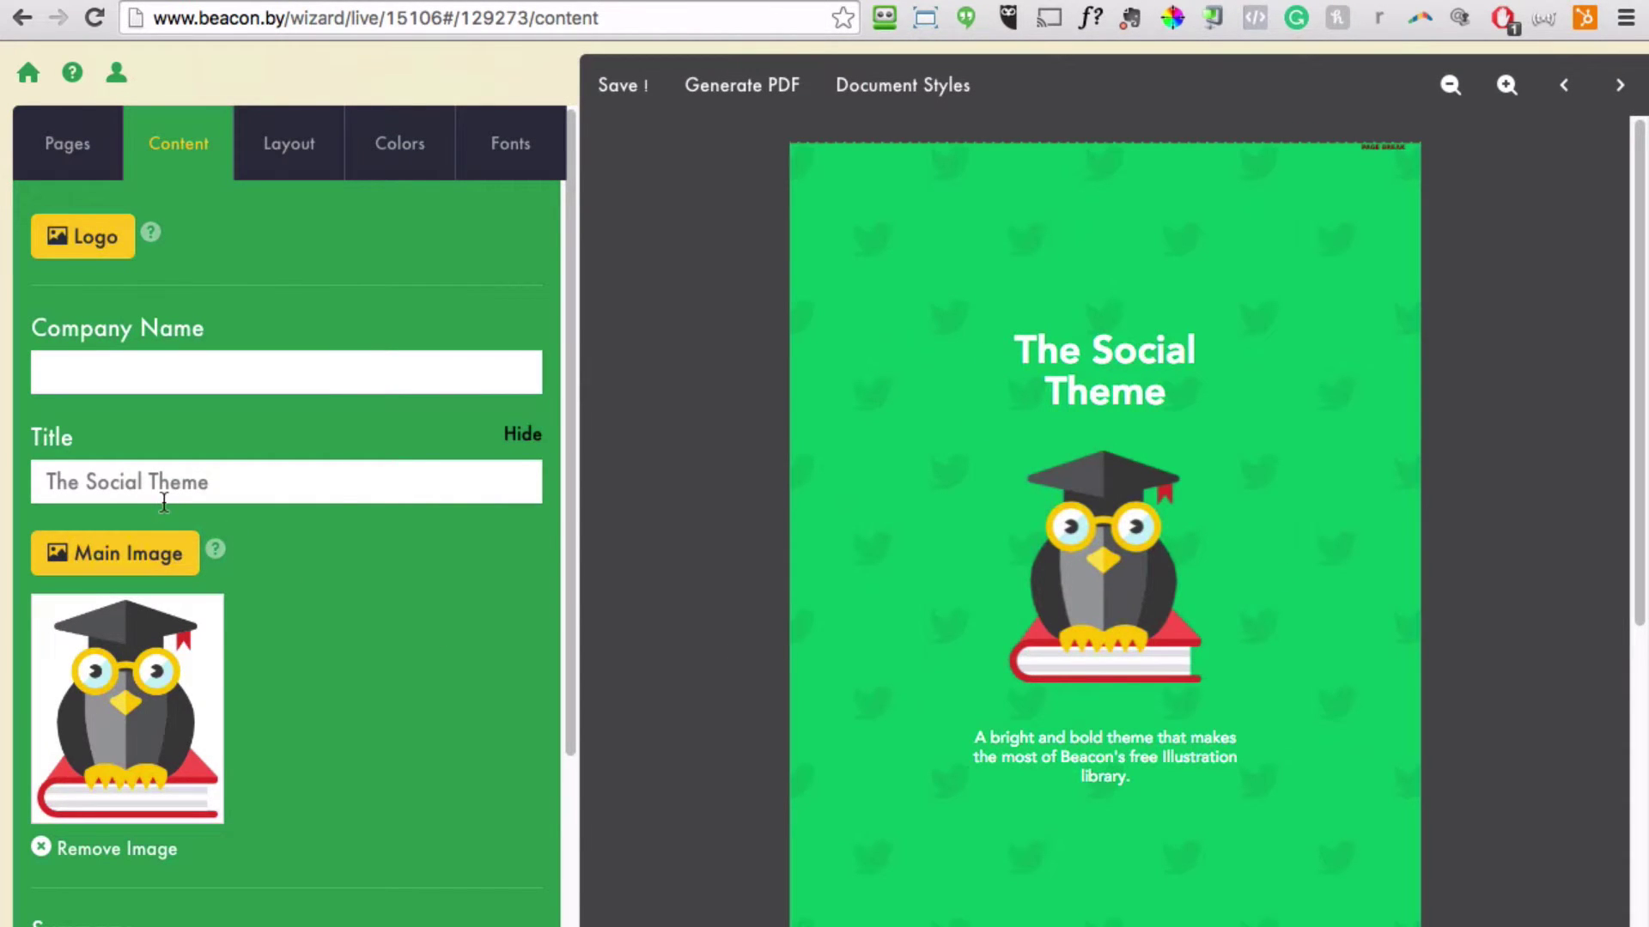
Look over the cover page's remaining content fields and open the Introduction page.
{"action": "scroll", "coordinate": [306, 574], "scroll_direction": "down", "scroll_amount": 2}
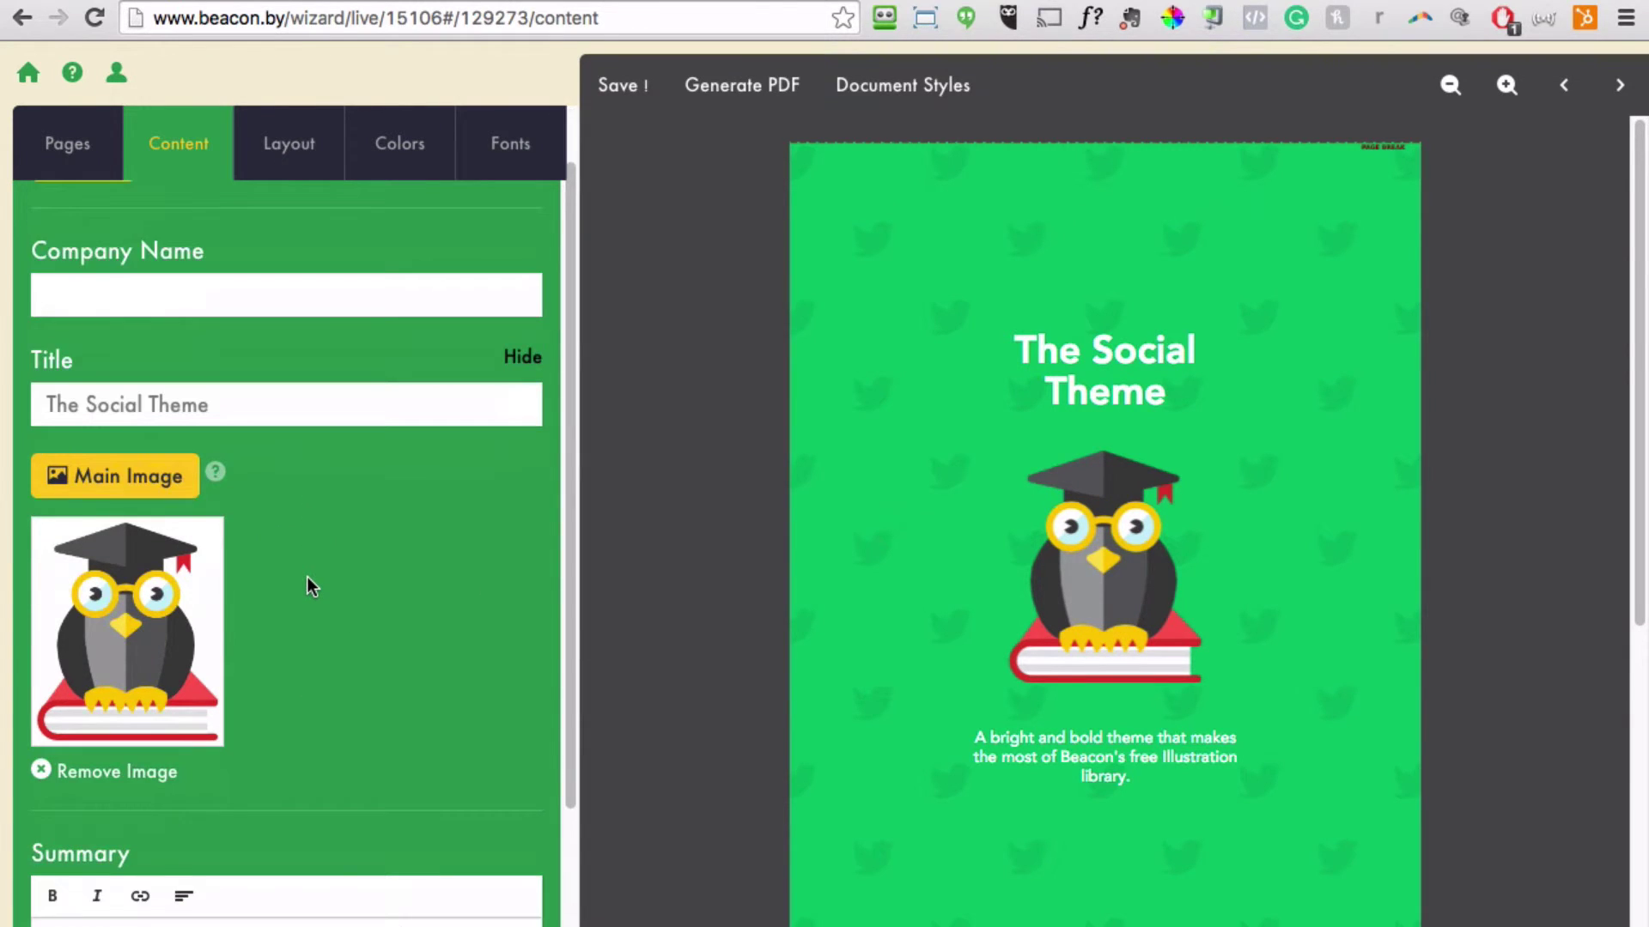
{"action": "scroll", "coordinate": [306, 575], "scroll_direction": "down", "scroll_amount": 4}
{"action": "left_click", "coordinate": [60, 146]}
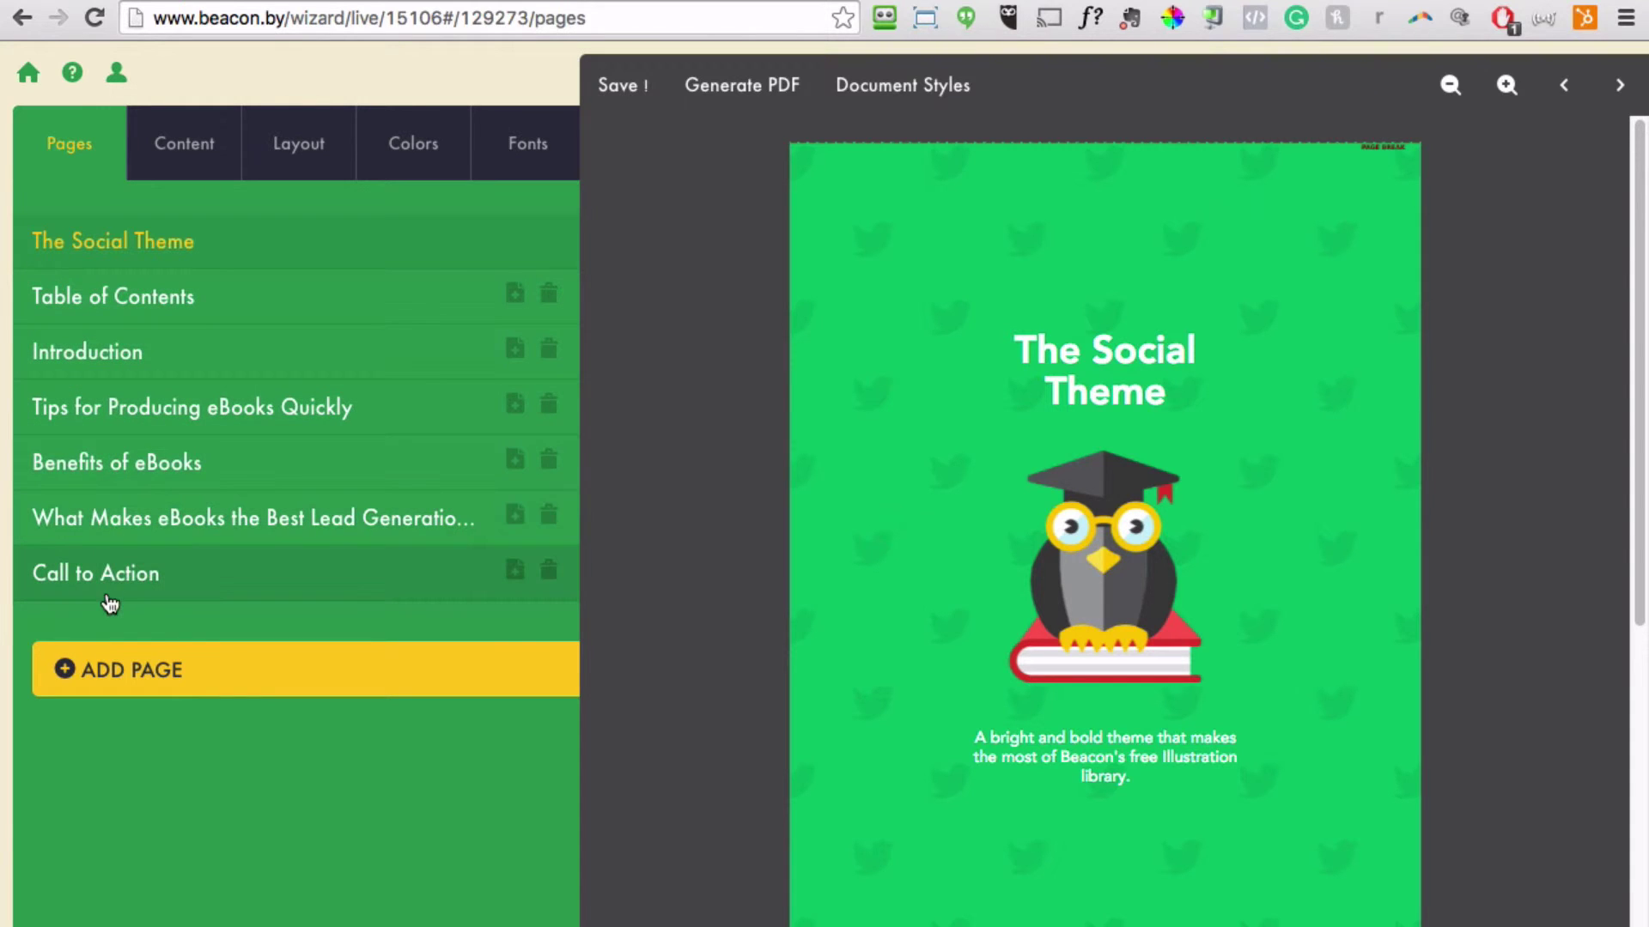
{"action": "left_click", "coordinate": [110, 354]}
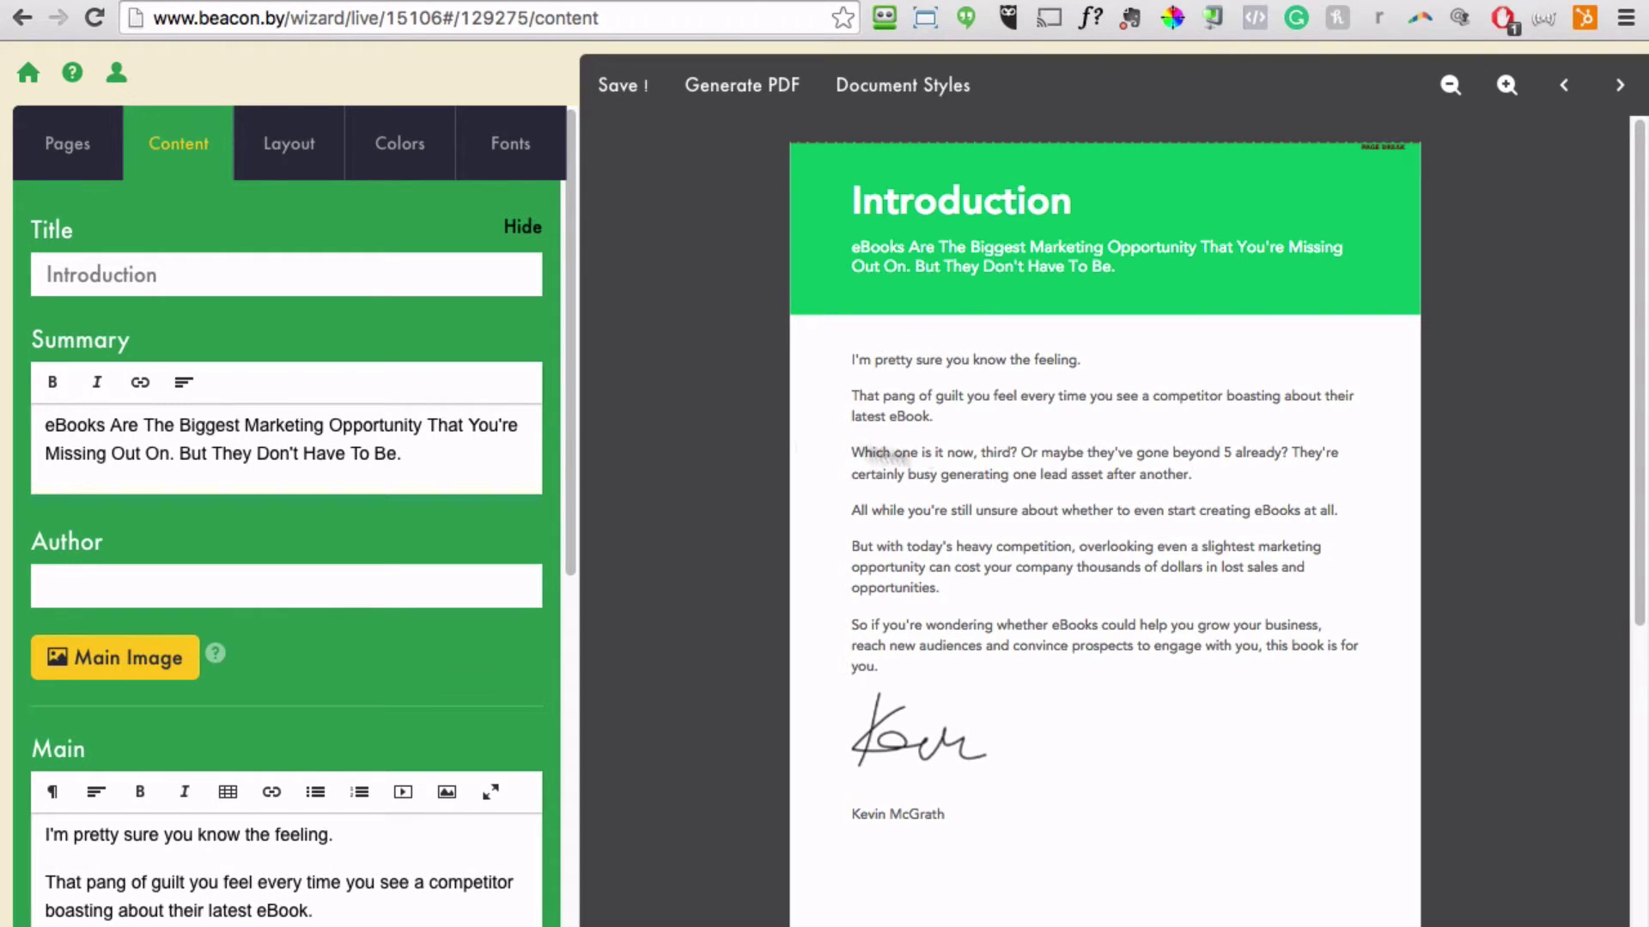
Examine the Introduction page's content fields, main text and signature image, and its available layout options.
{"action": "scroll", "coordinate": [460, 492], "scroll_direction": "down", "scroll_amount": 2}
{"action": "left_click", "coordinate": [311, 764]}
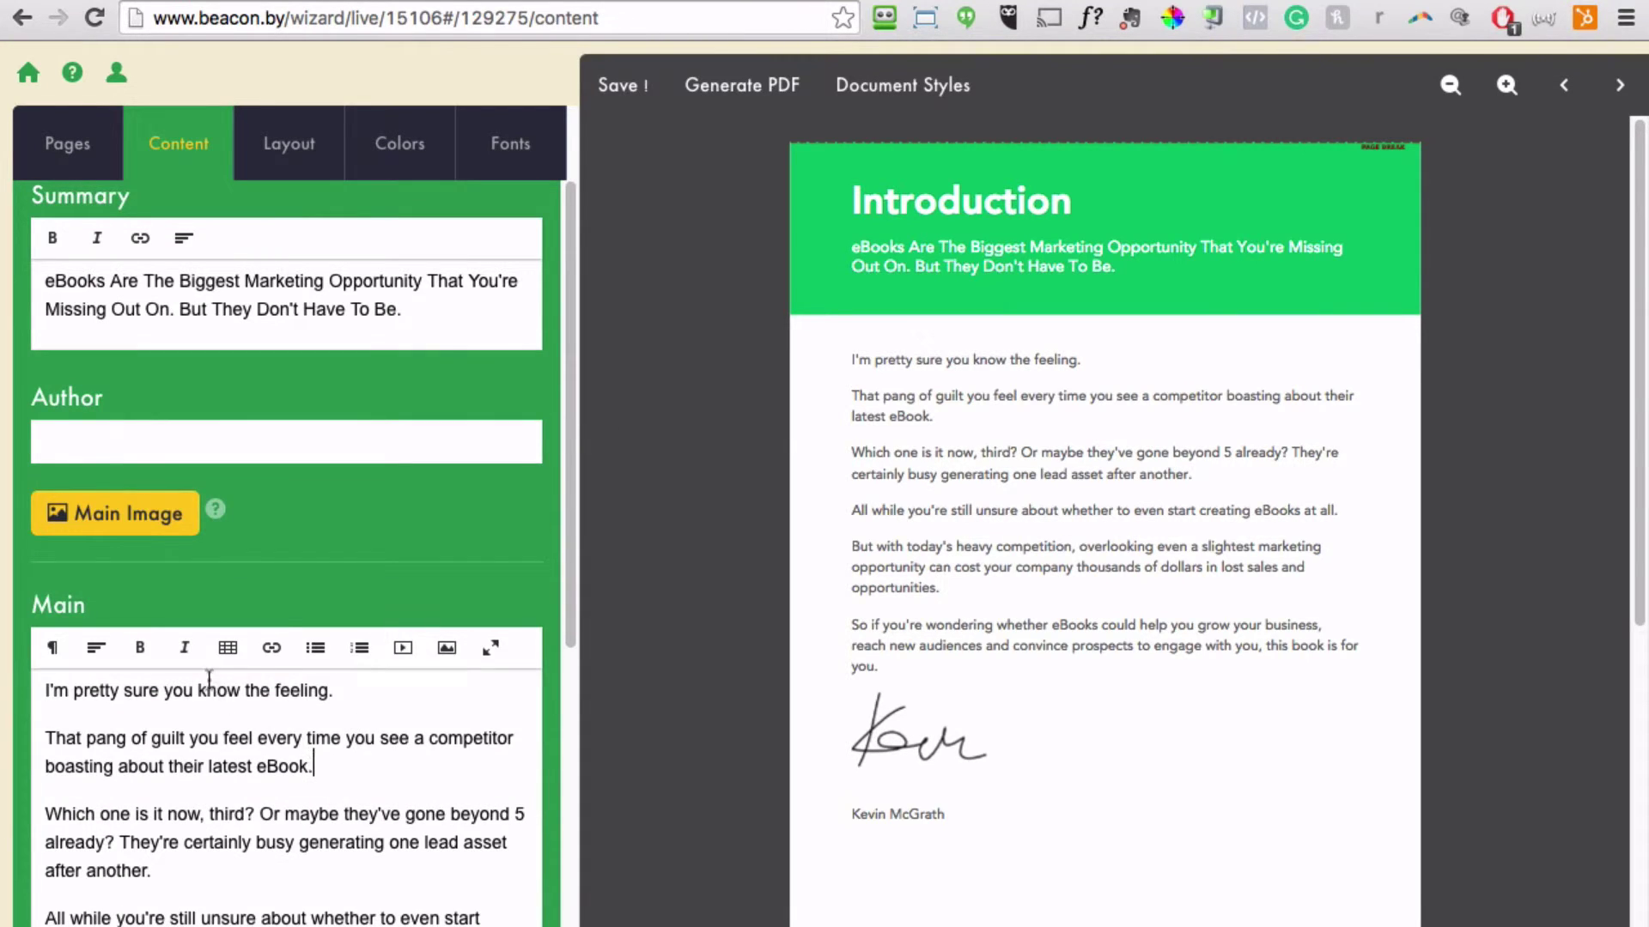
{"action": "scroll", "coordinate": [262, 725], "scroll_direction": "down", "scroll_amount": 4}
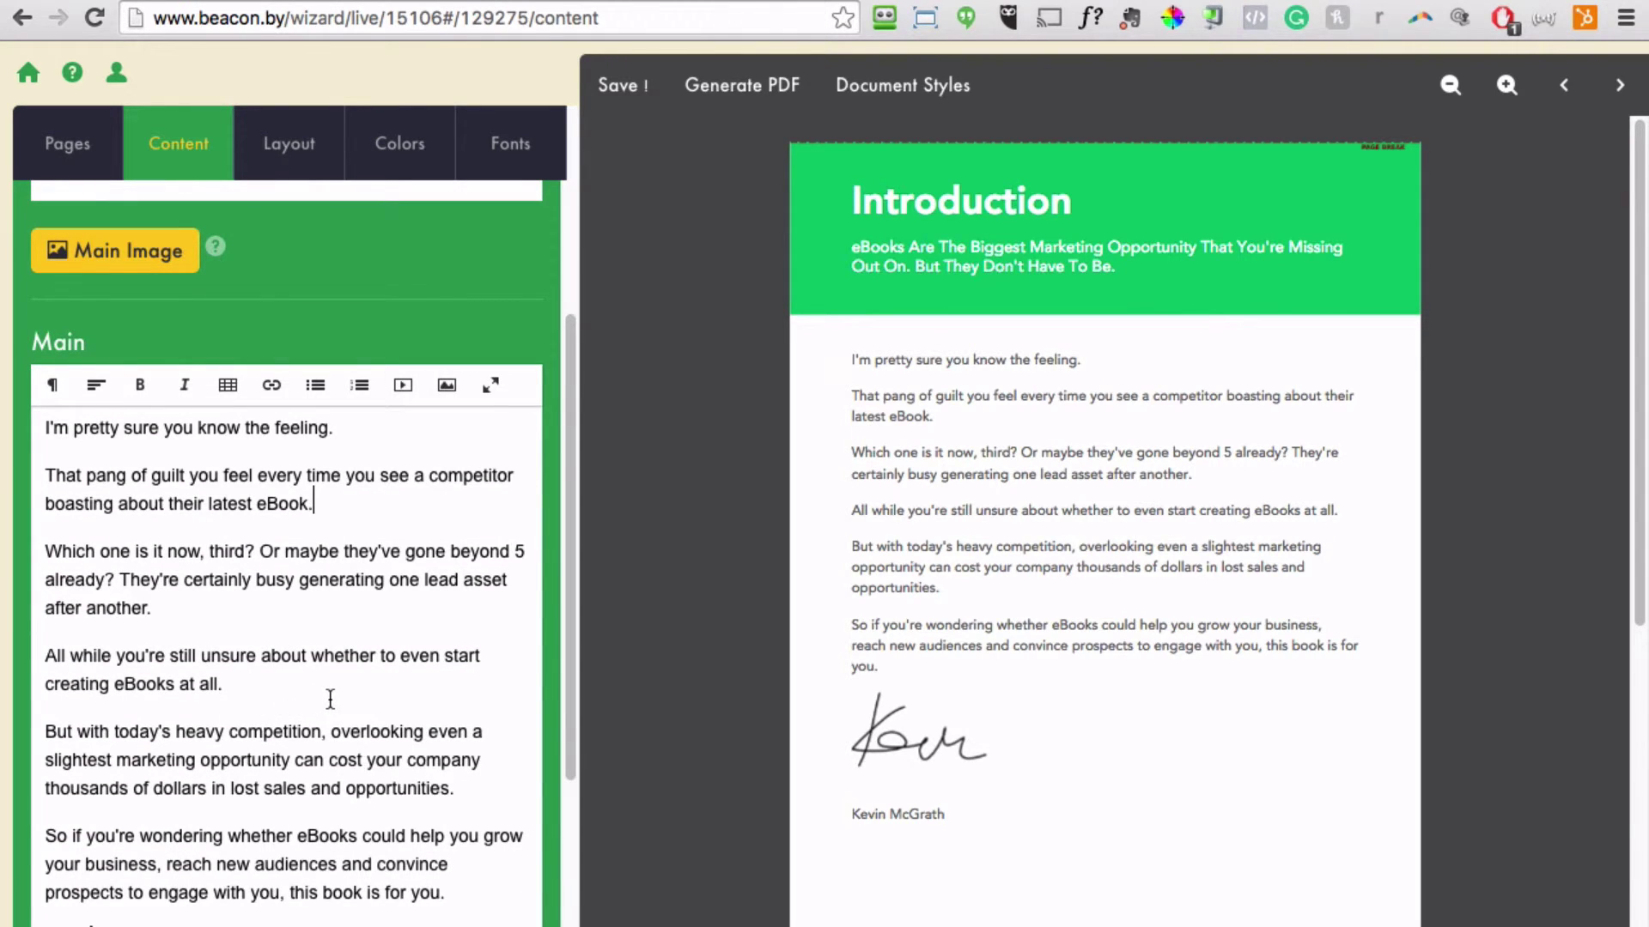
{"action": "scroll", "coordinate": [327, 680], "scroll_direction": "down", "scroll_amount": 4}
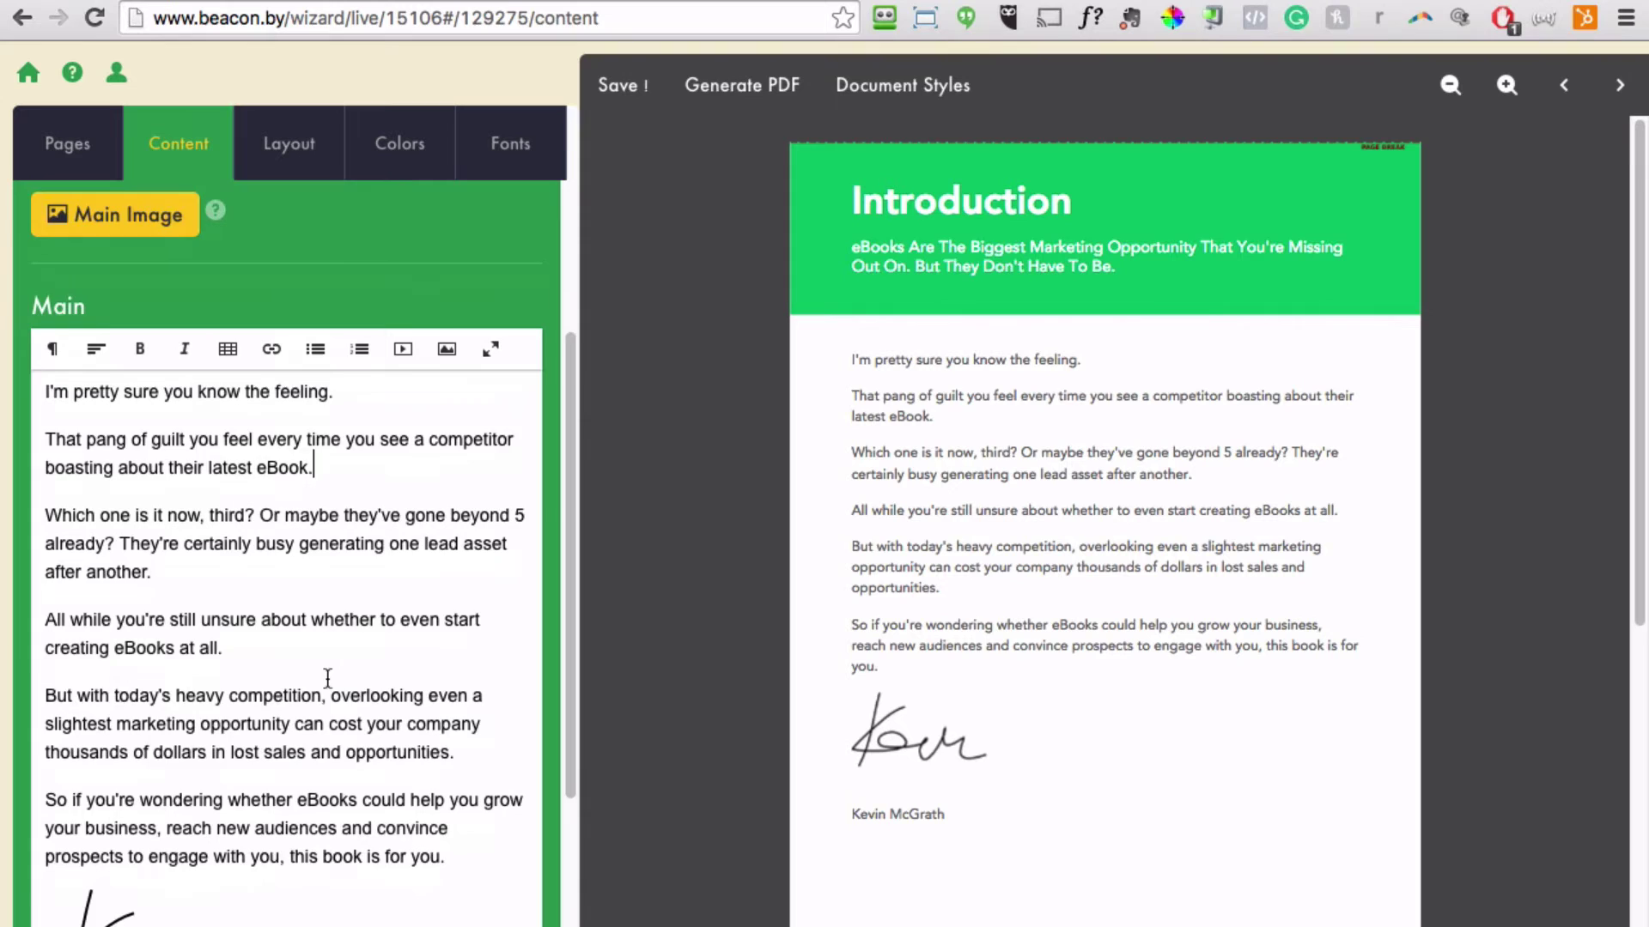
{"action": "left_click", "coordinate": [178, 736]}
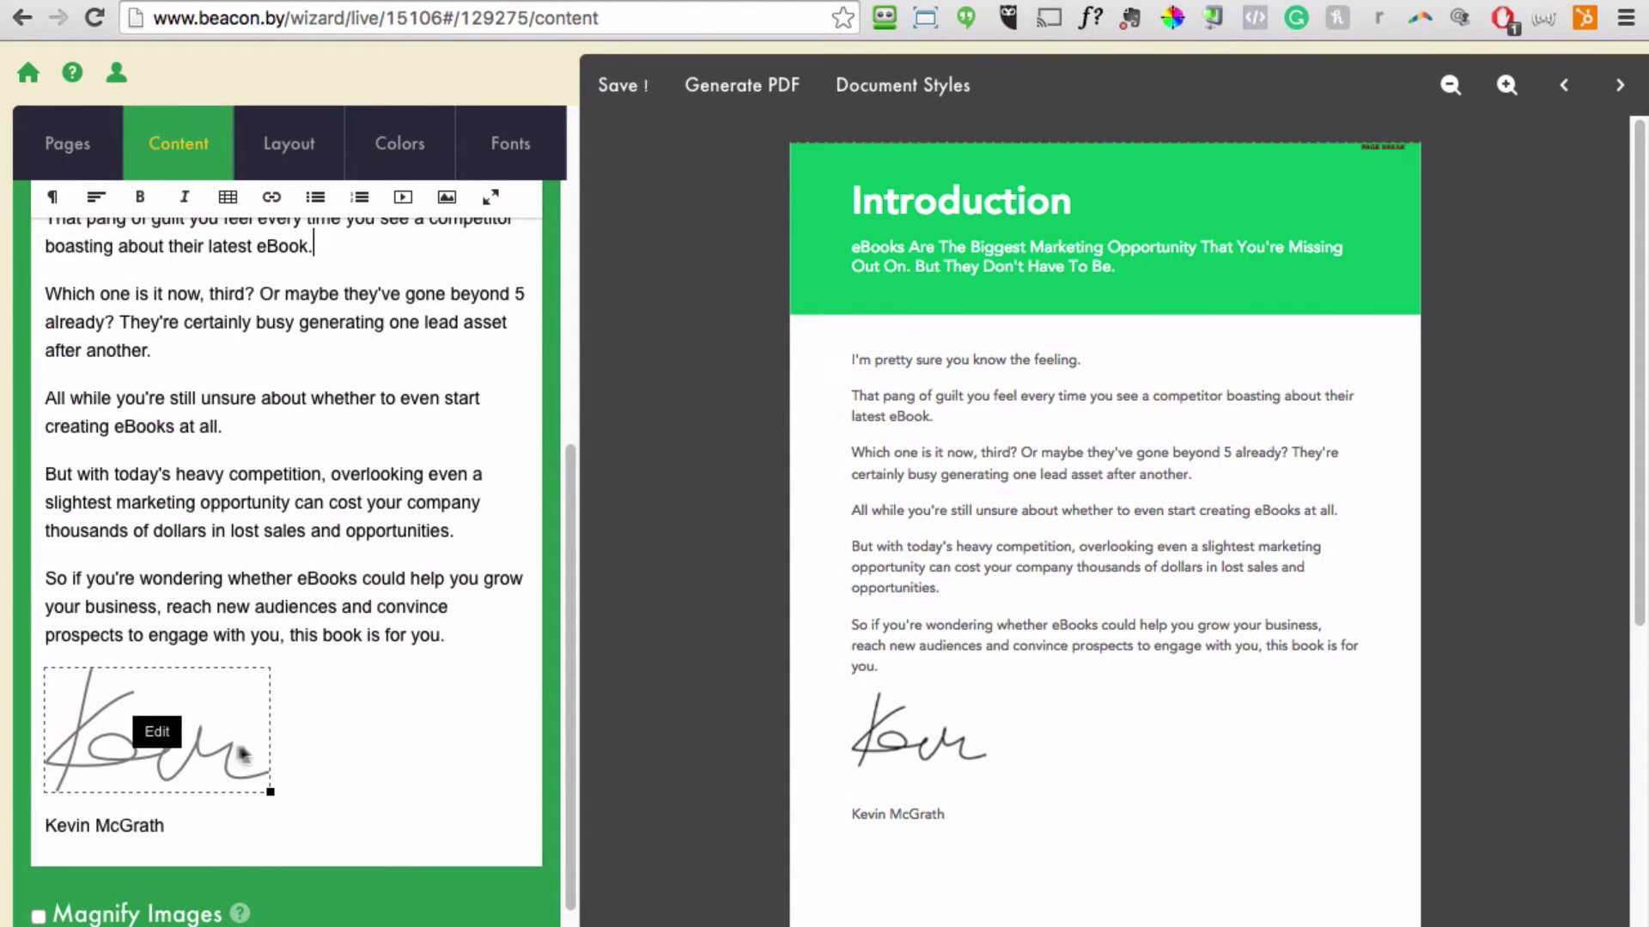
{"action": "left_click", "coordinate": [262, 502]}
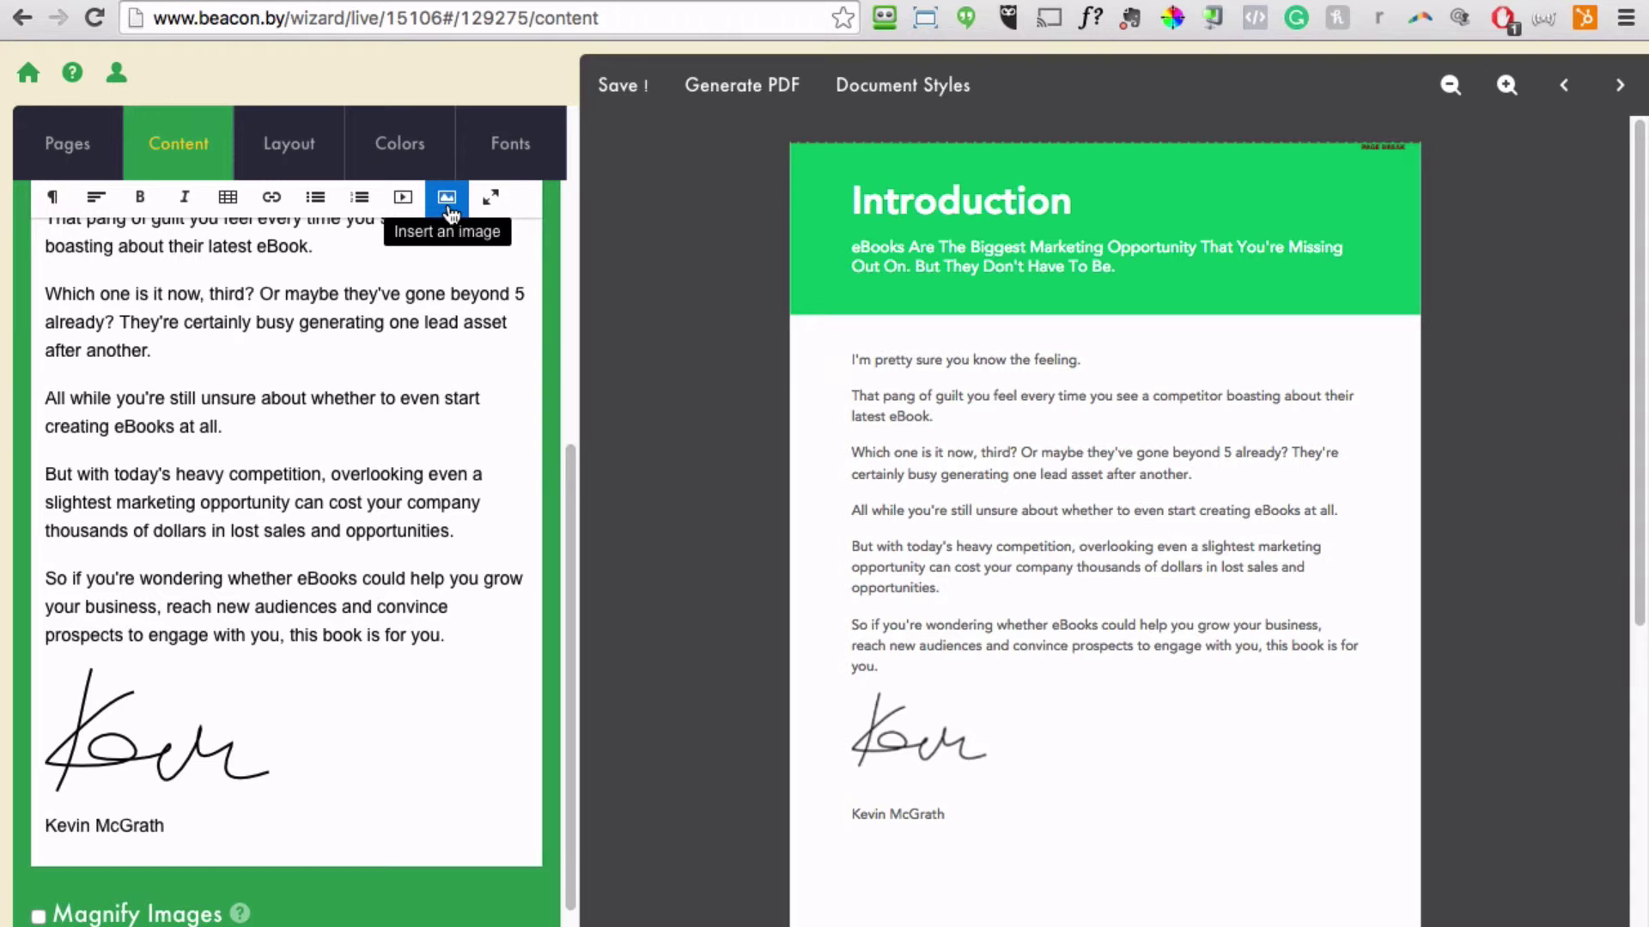
{"action": "scroll", "coordinate": [335, 614], "scroll_direction": "down", "scroll_amount": 2}
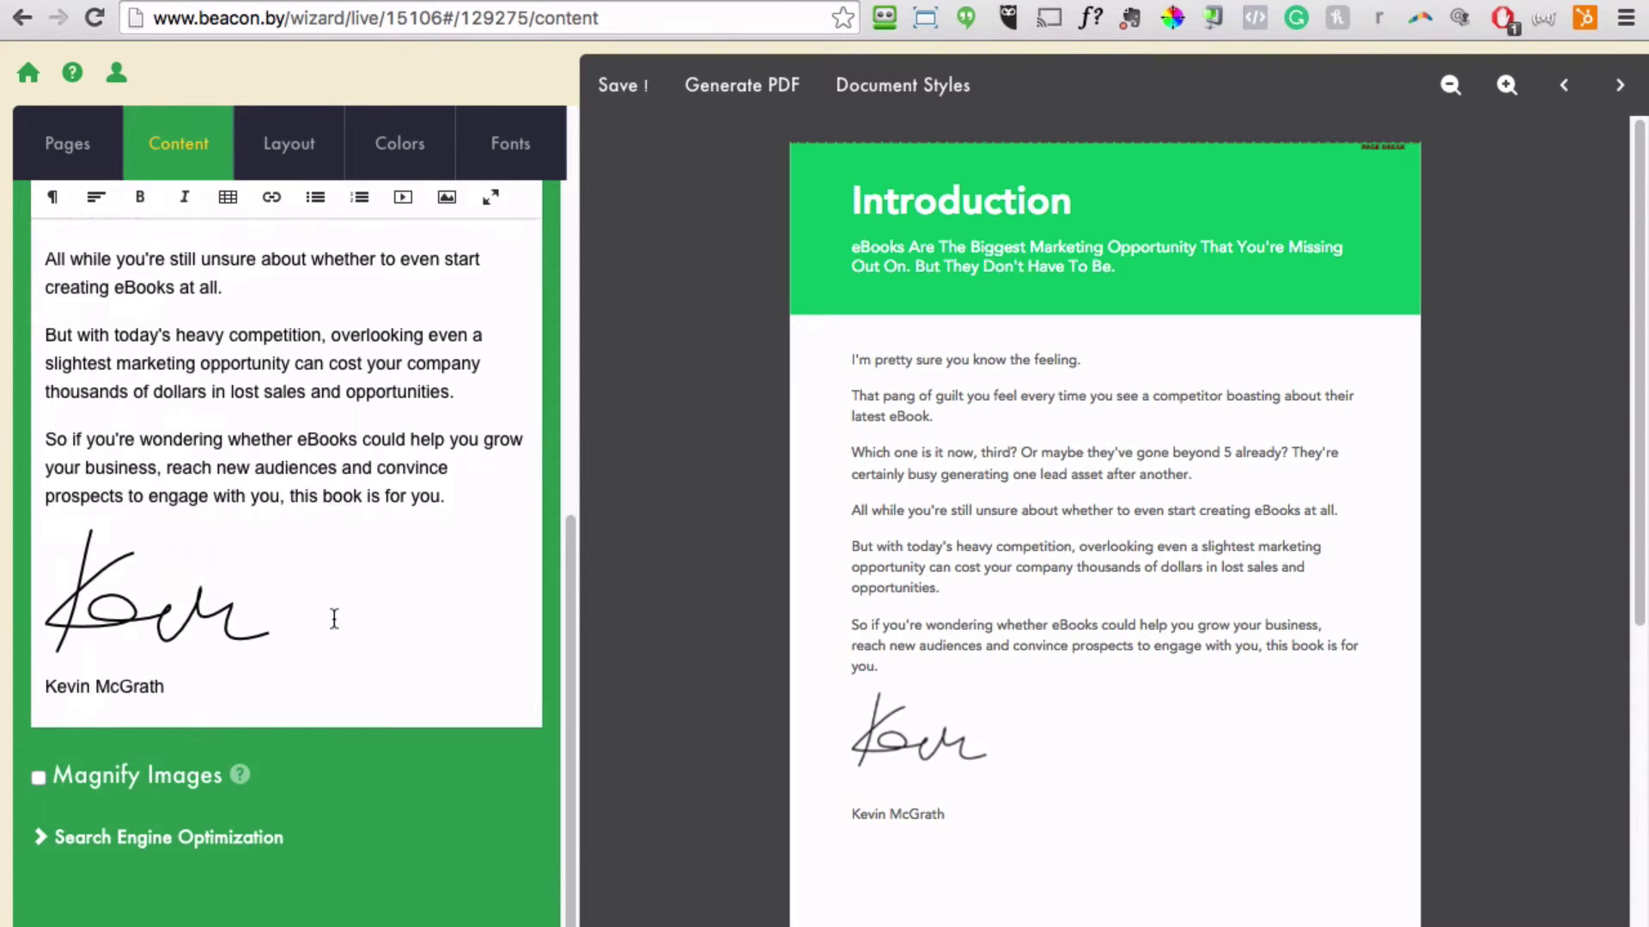
{"action": "scroll", "coordinate": [364, 519], "scroll_direction": "up", "scroll_amount": 9}
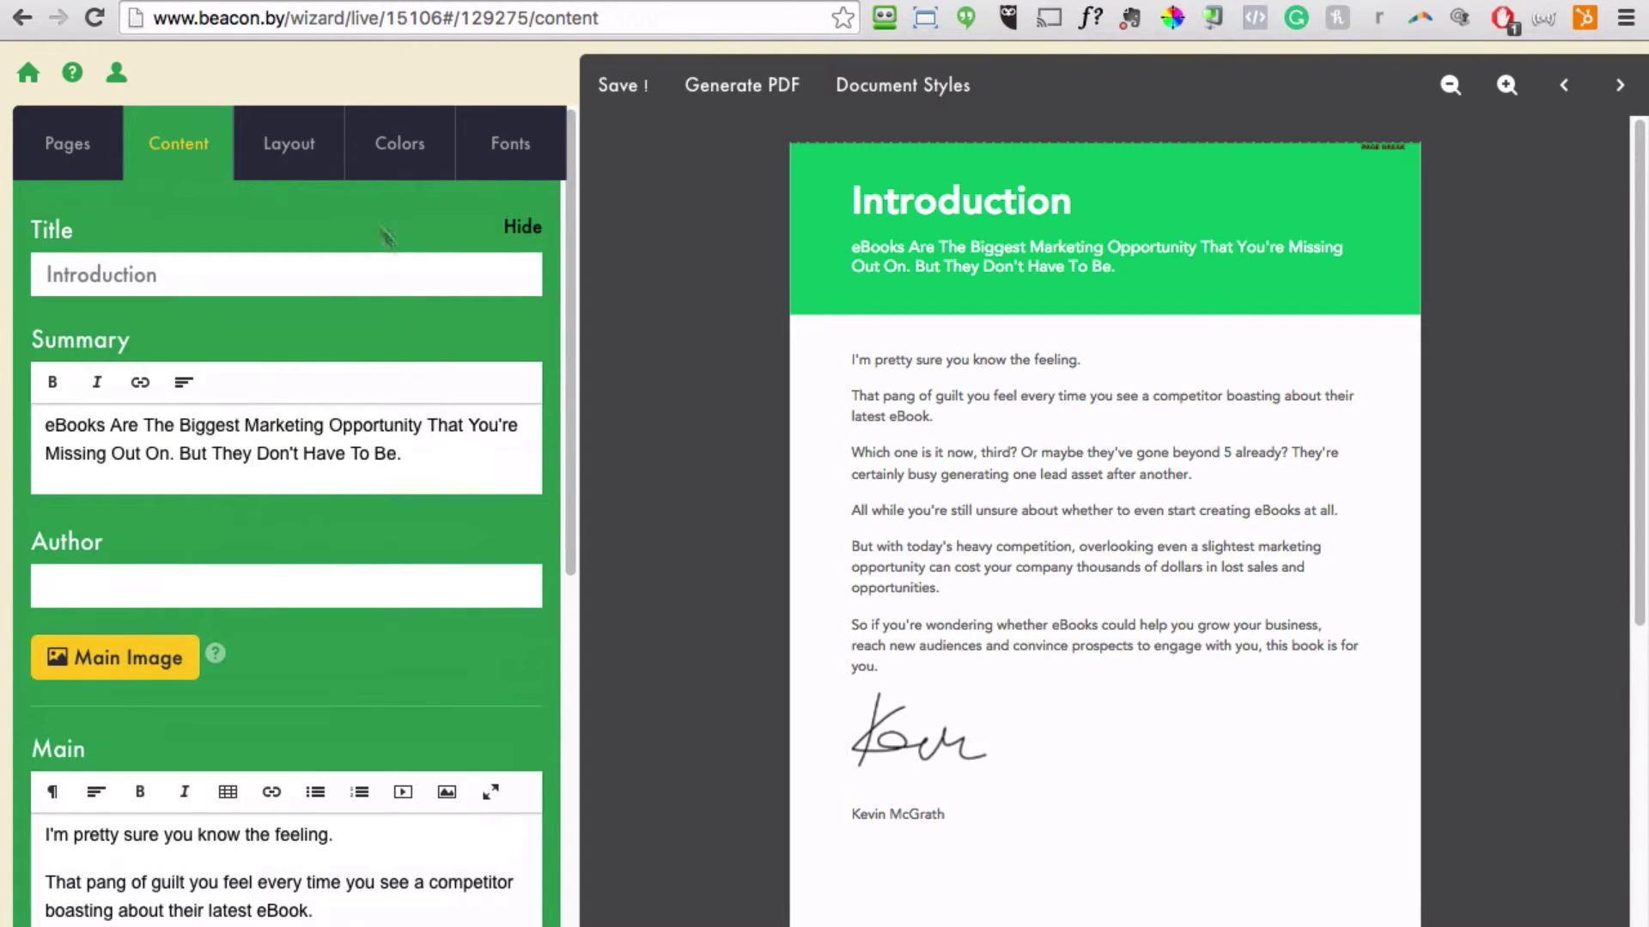
{"action": "left_click", "coordinate": [292, 159]}
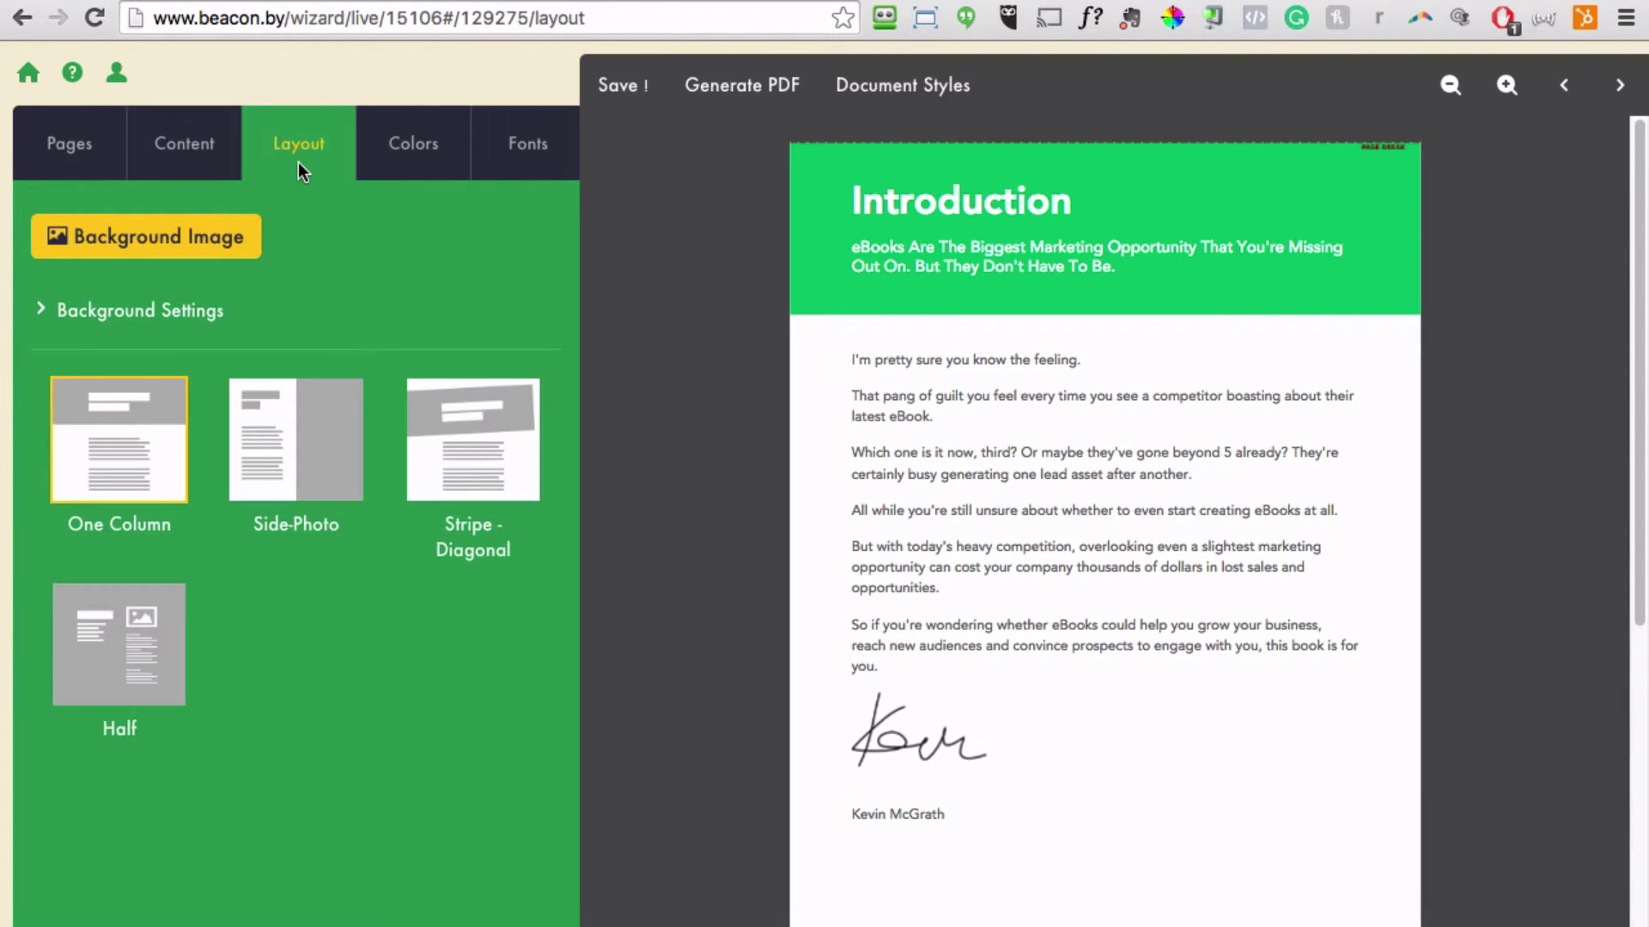
View the content settings of the Table of Contents page and the Call to Action page.
{"action": "left_click", "coordinate": [69, 146]}
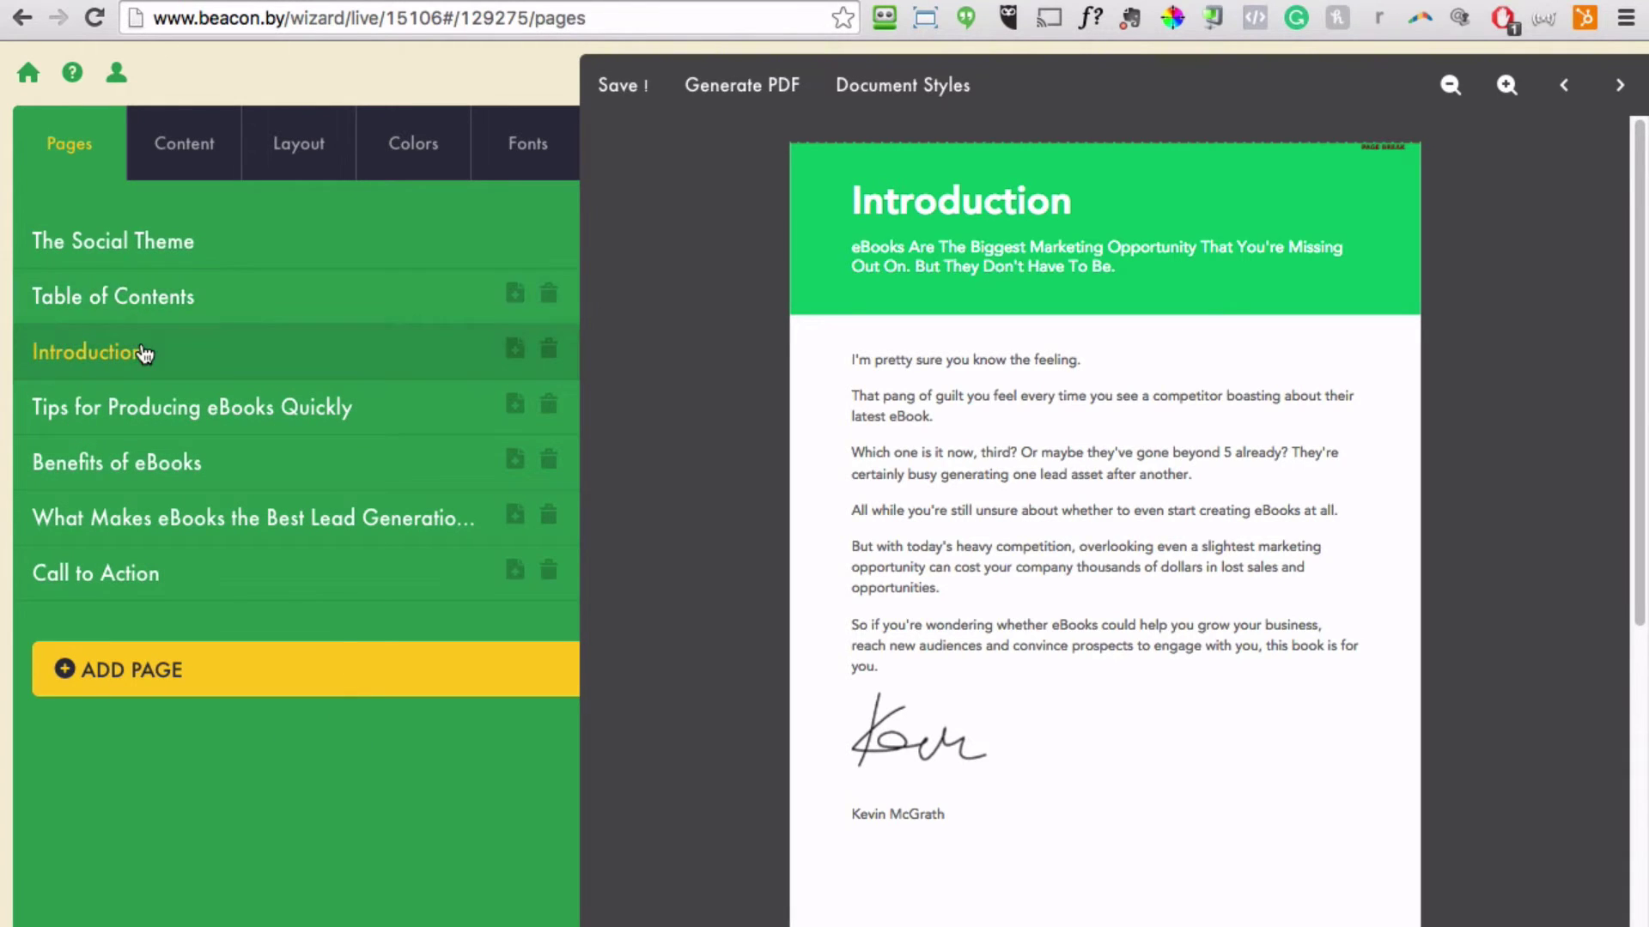
{"action": "left_click", "coordinate": [146, 310]}
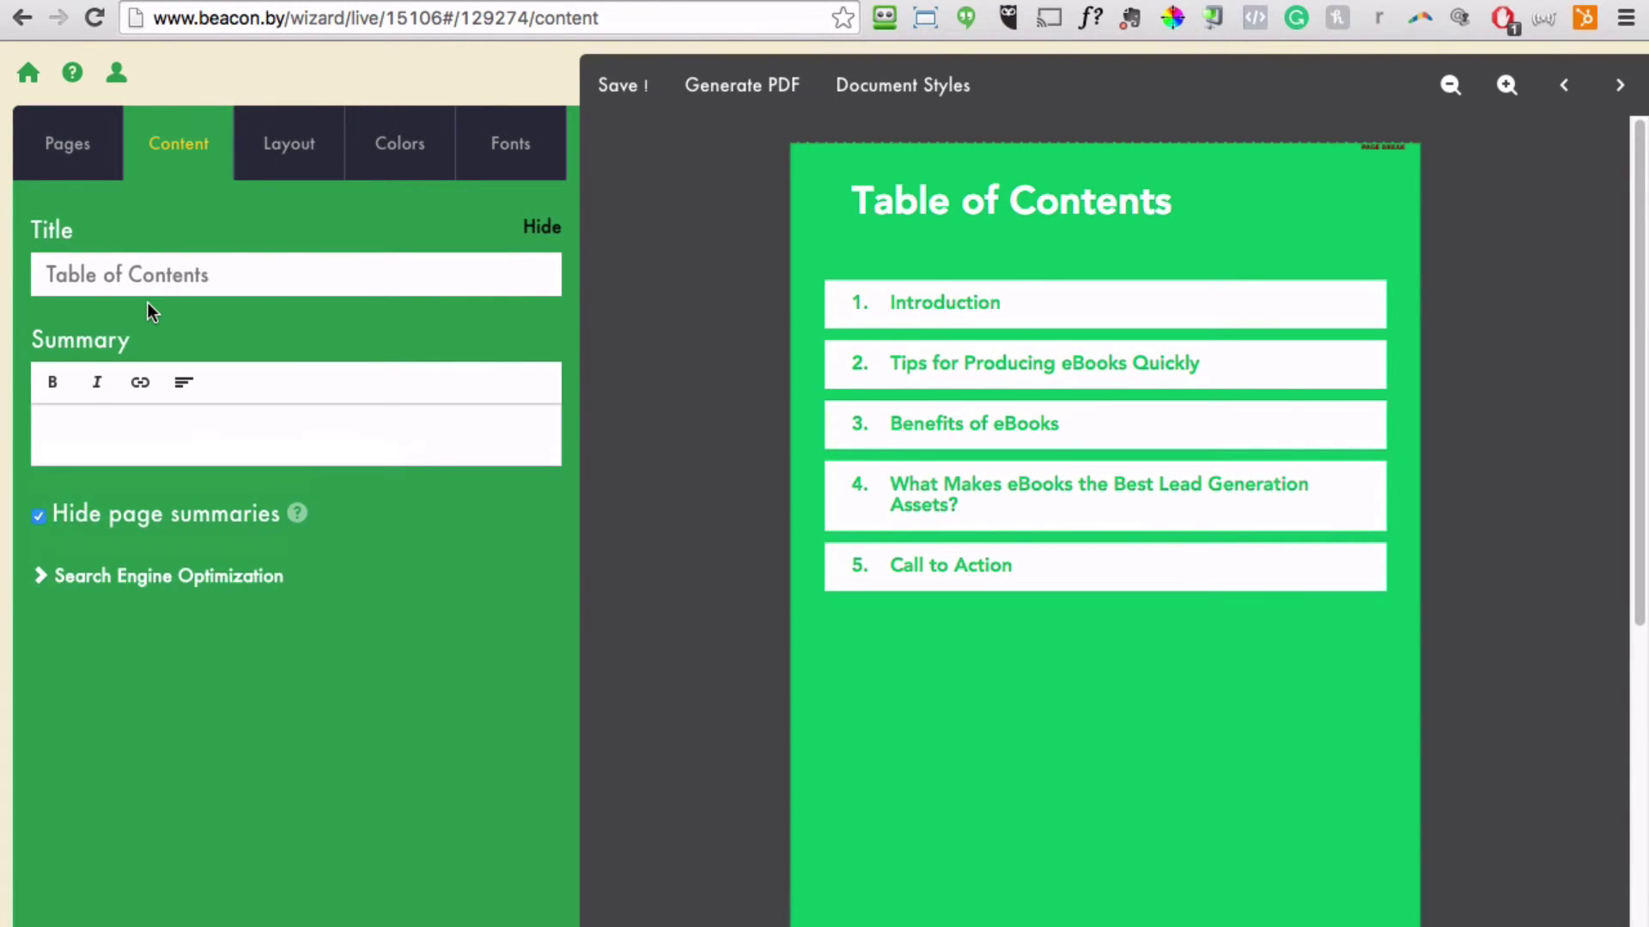
{"action": "left_click", "coordinate": [72, 168]}
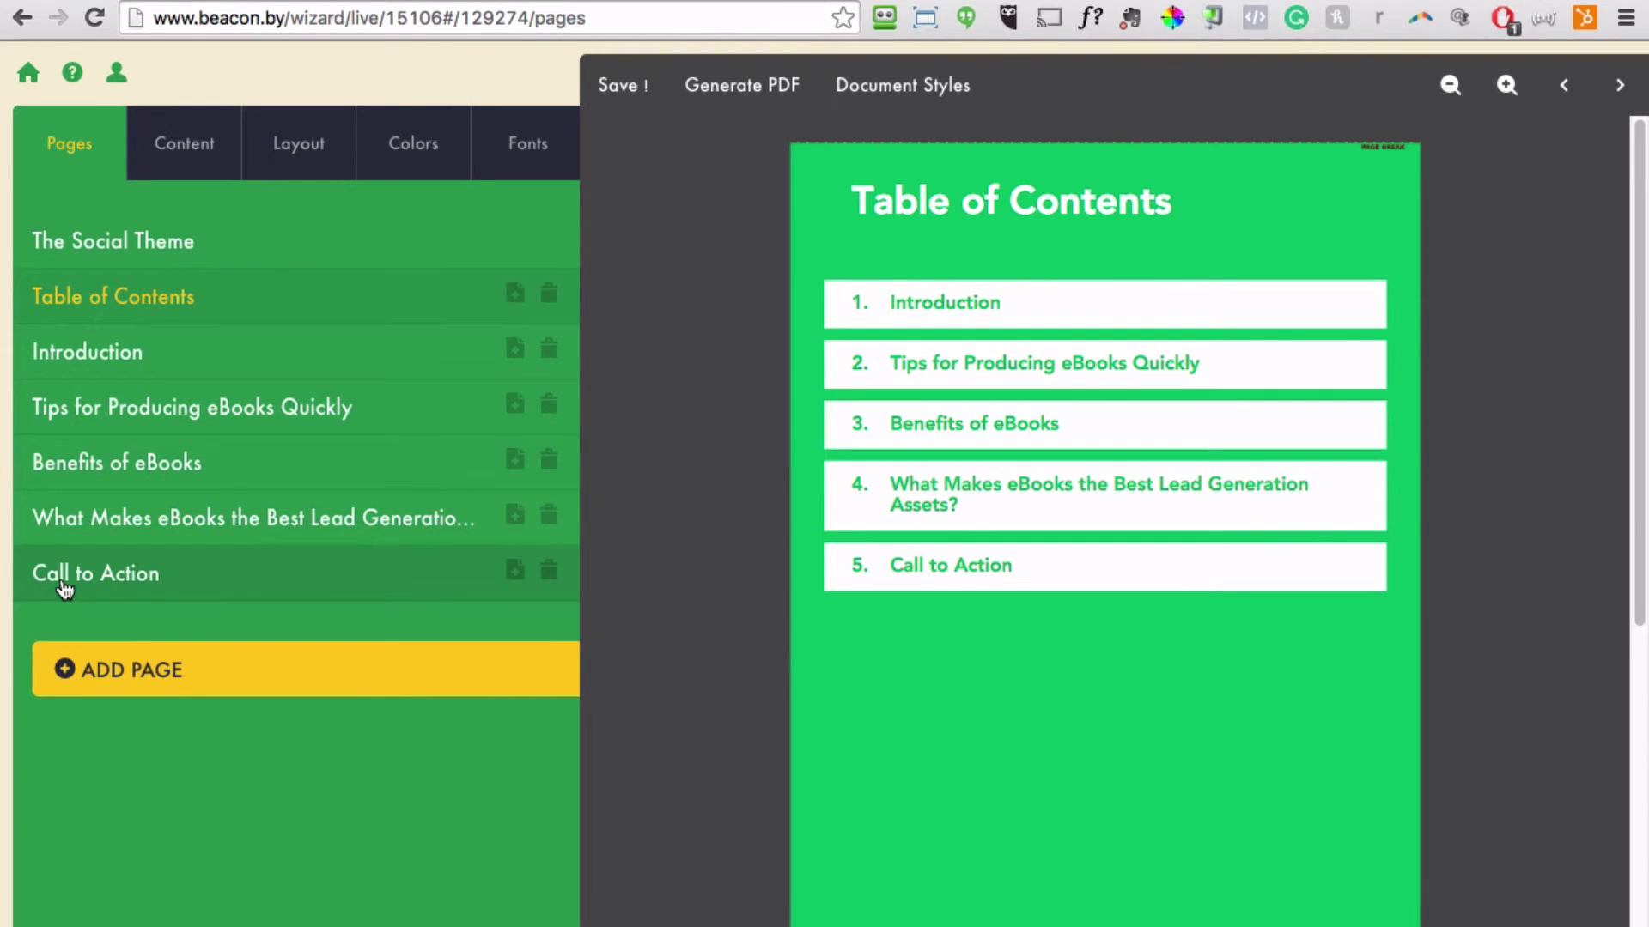
{"action": "left_click", "coordinate": [66, 589]}
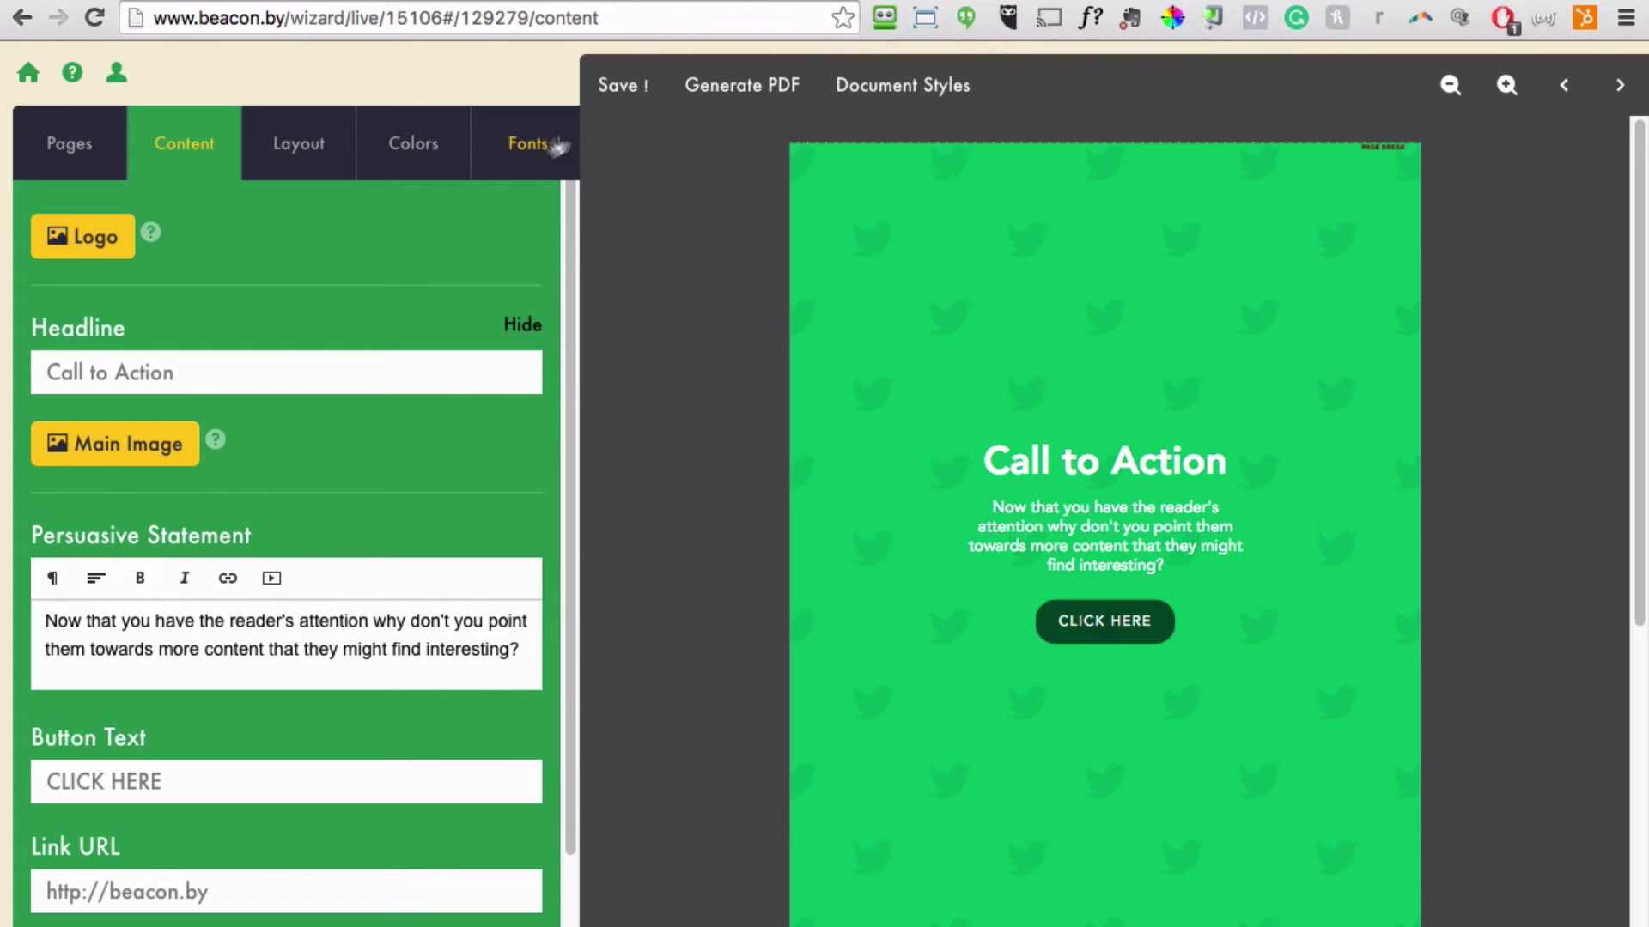
Generate the new eBook's PDF and look over its cover page.
{"action": "left_click", "coordinate": [728, 94]}
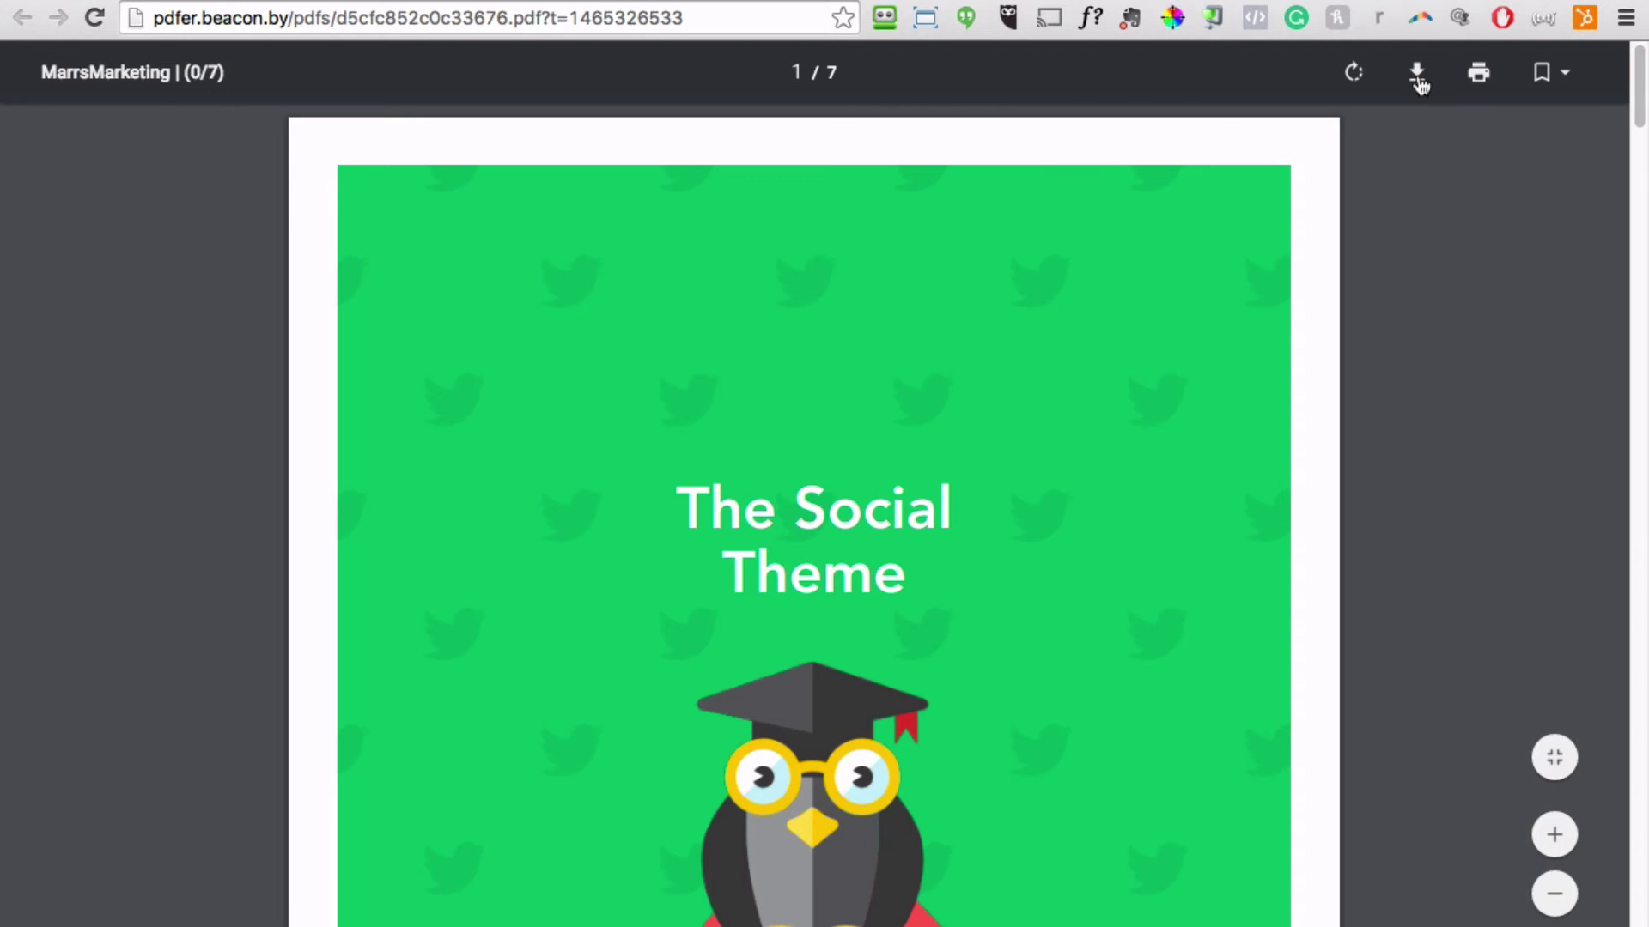
{"action": "mouse_move", "coordinate": [1640, 99]}
{"action": "left_mouse_down"}
{"action": "mouse_move", "coordinate": [1644, 236]}
{"action": "mouse_move", "coordinate": [1641, 82]}
{"action": "left_mouse_up"}
{"action": "scroll", "coordinate": [1417, 457], "scroll_direction": "down", "scroll_amount": 1}
{"action": "scroll", "coordinate": [1426, 460], "scroll_direction": "down", "scroll_amount": 3}
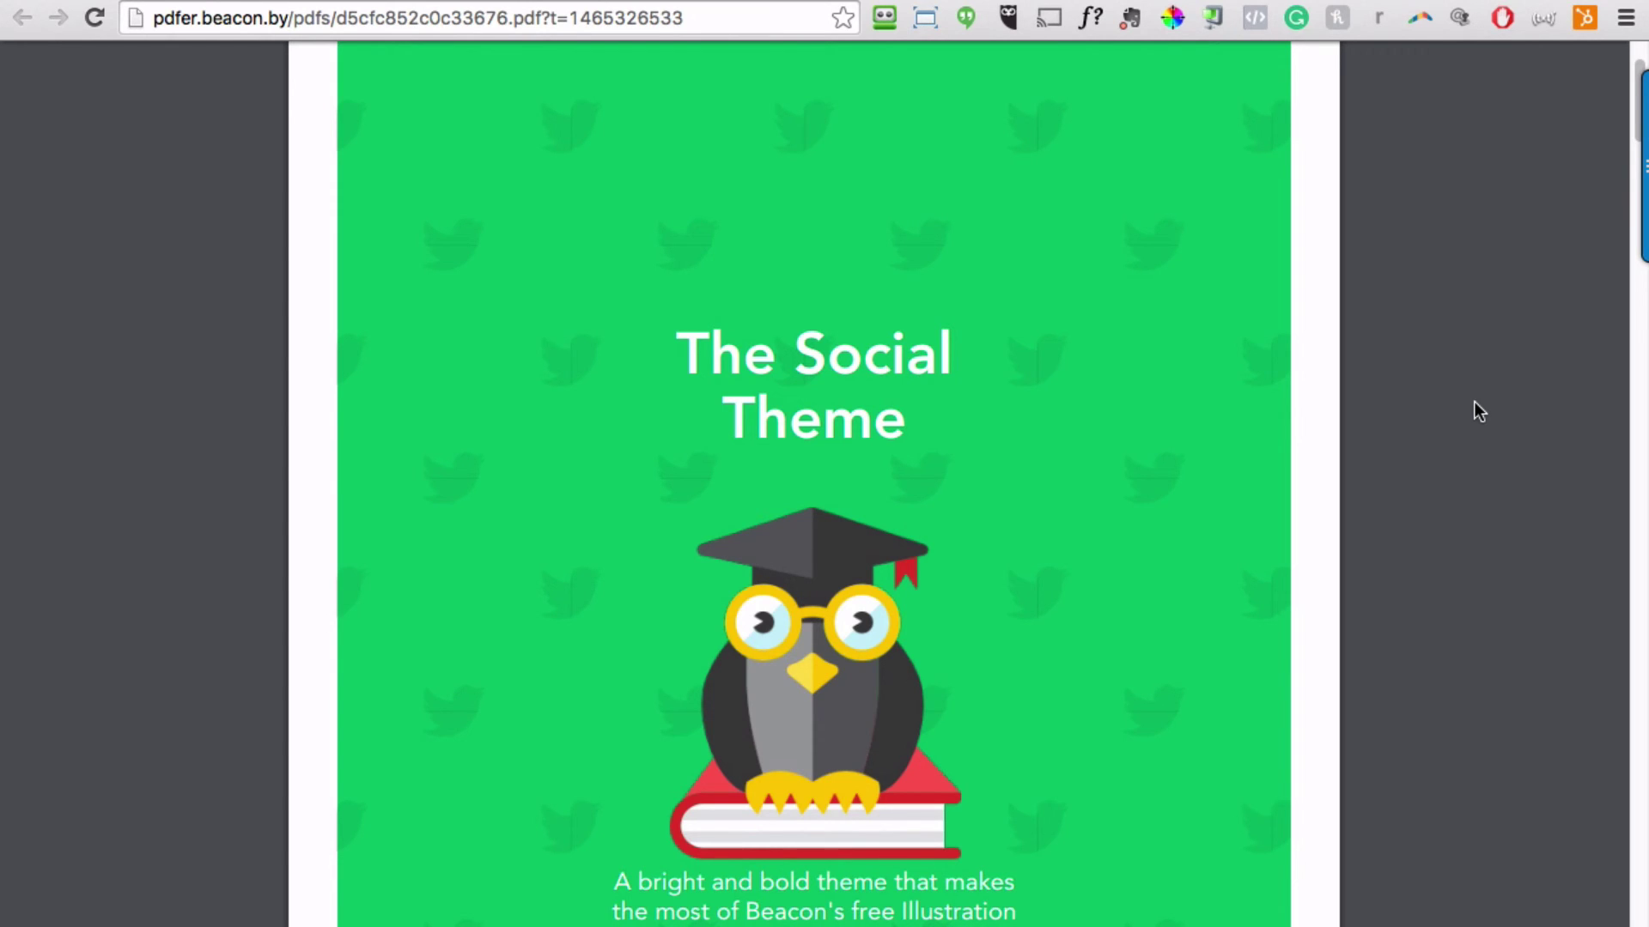
{"action": "mouse_move", "coordinate": [1400, 151]}
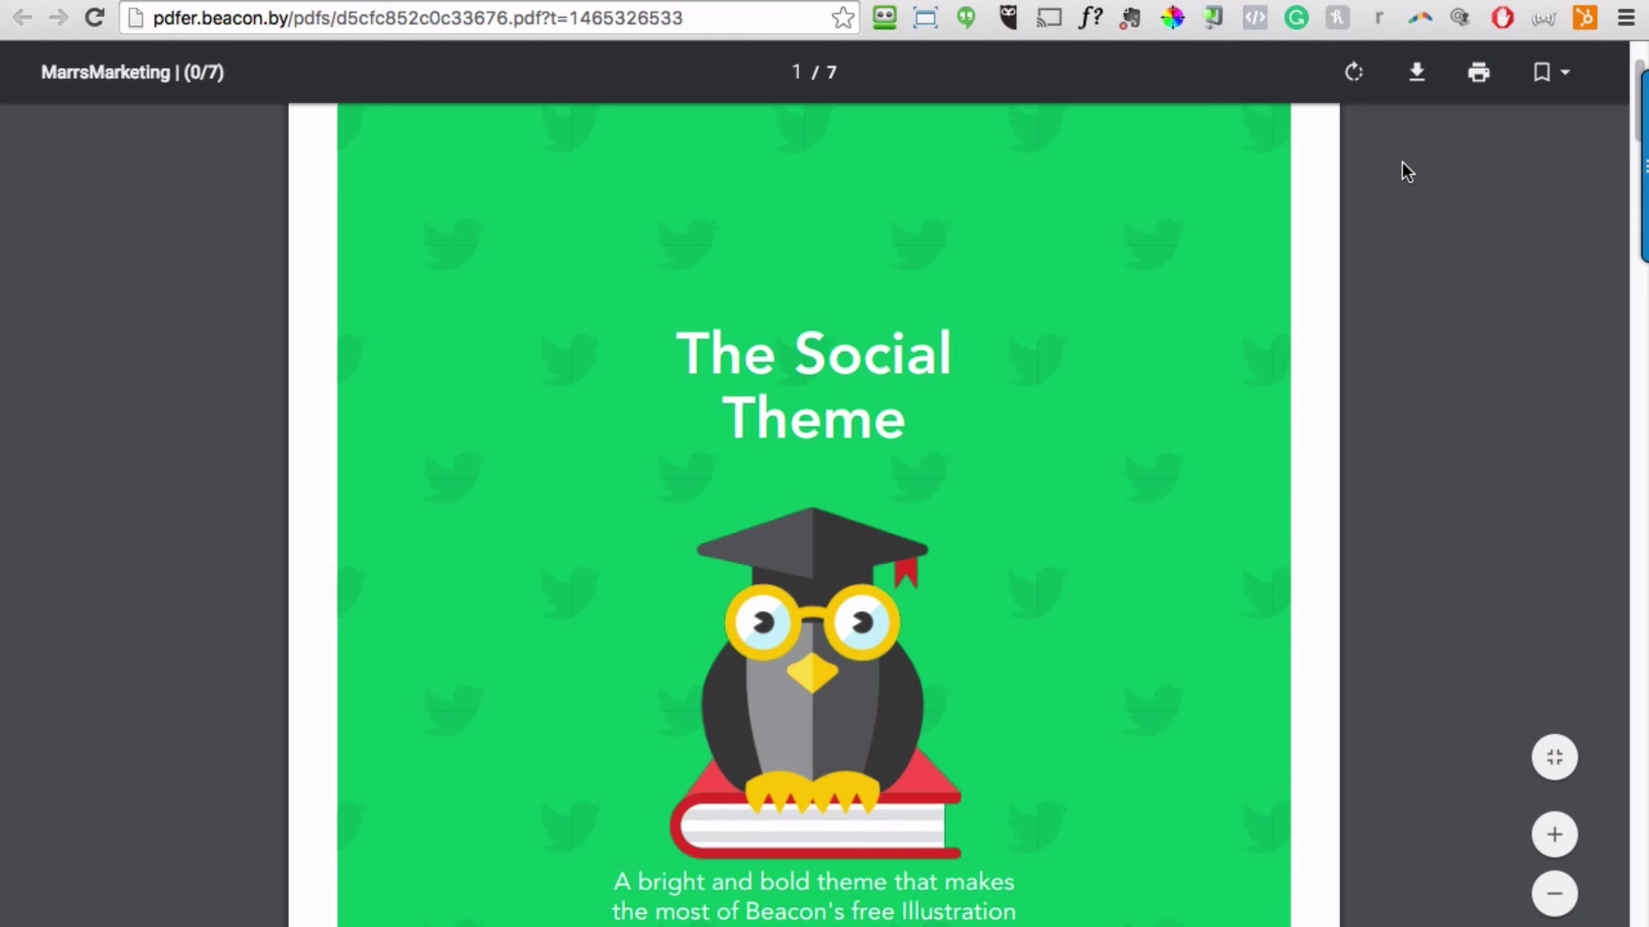
{"action": "scroll", "coordinate": [1403, 162], "scroll_direction": "down", "scroll_amount": 1}
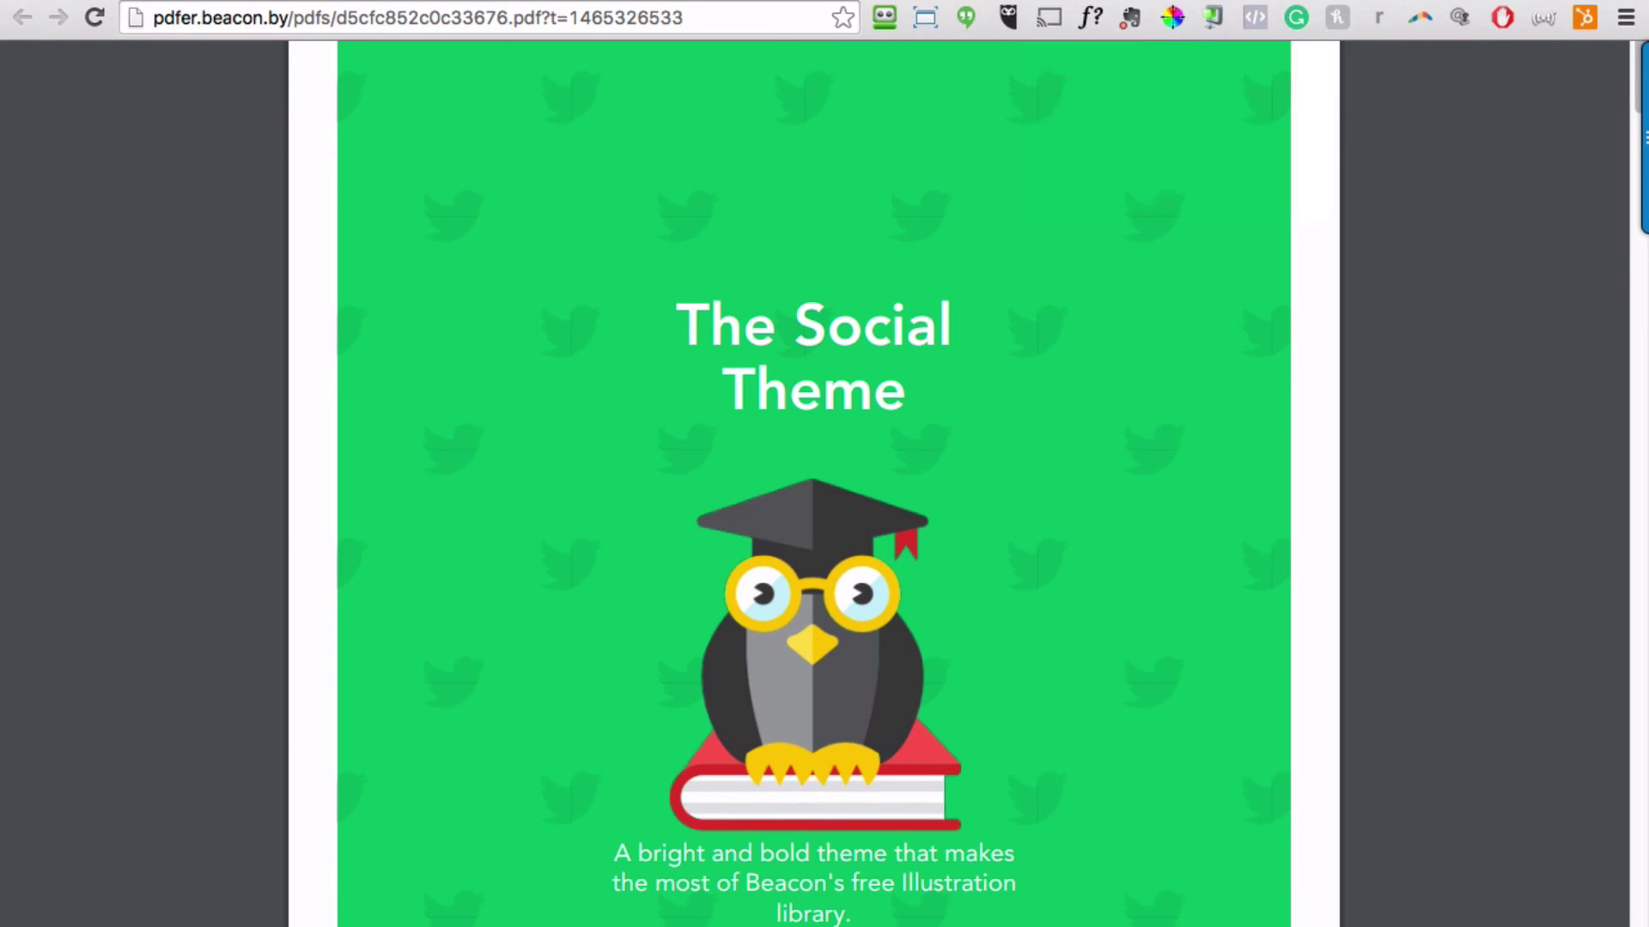